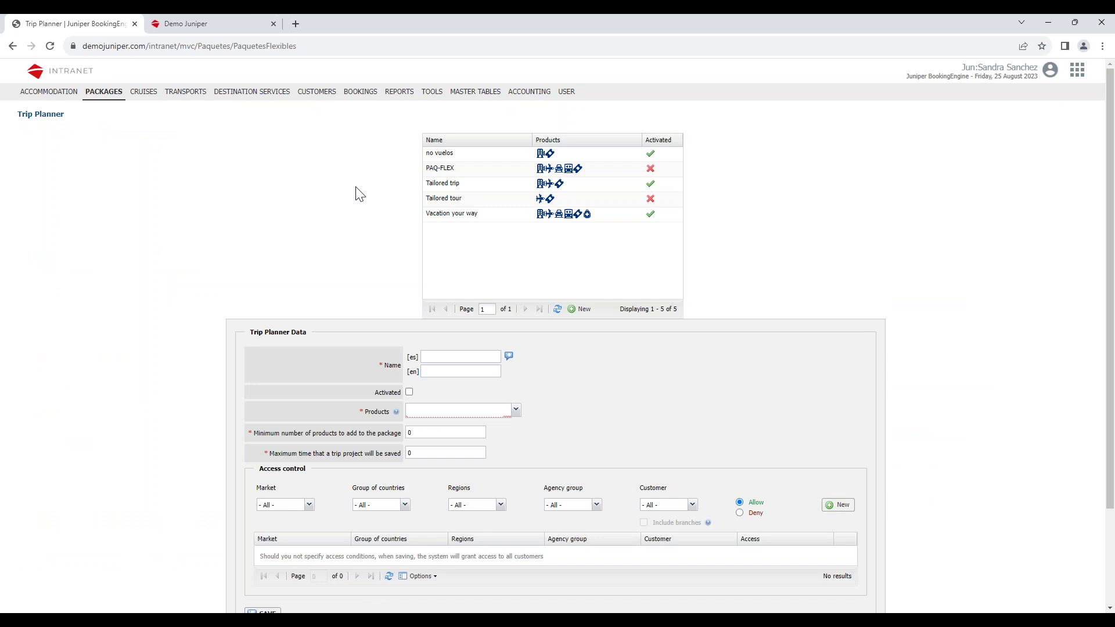
Open 'Vacation your way' and review its Trip Planner Data and four access-control rules.
{"action": "double_click", "coordinate": [472, 214]}
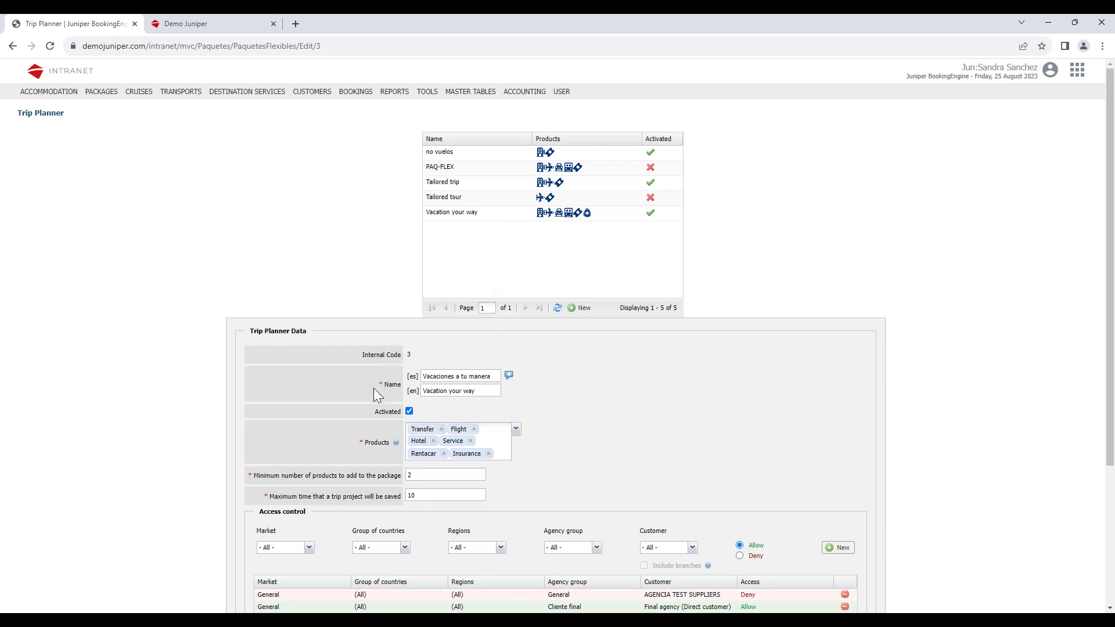
{"action": "scroll", "coordinate": [374, 389], "scroll_direction": "down", "scroll_amount": 2}
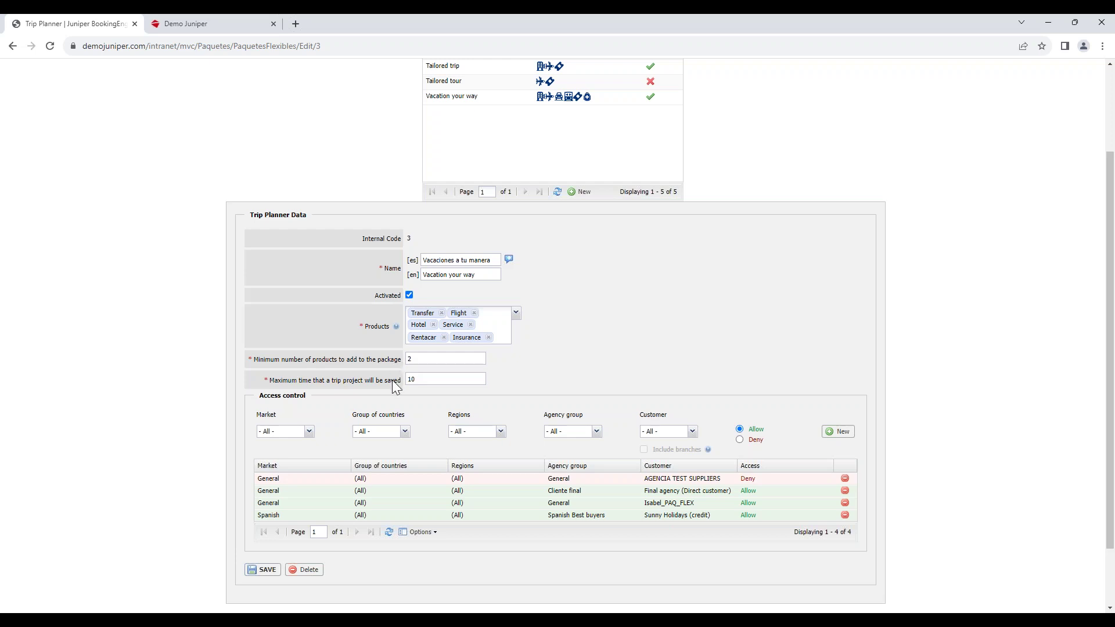
{"action": "scroll", "coordinate": [437, 392], "scroll_direction": "down", "scroll_amount": 1}
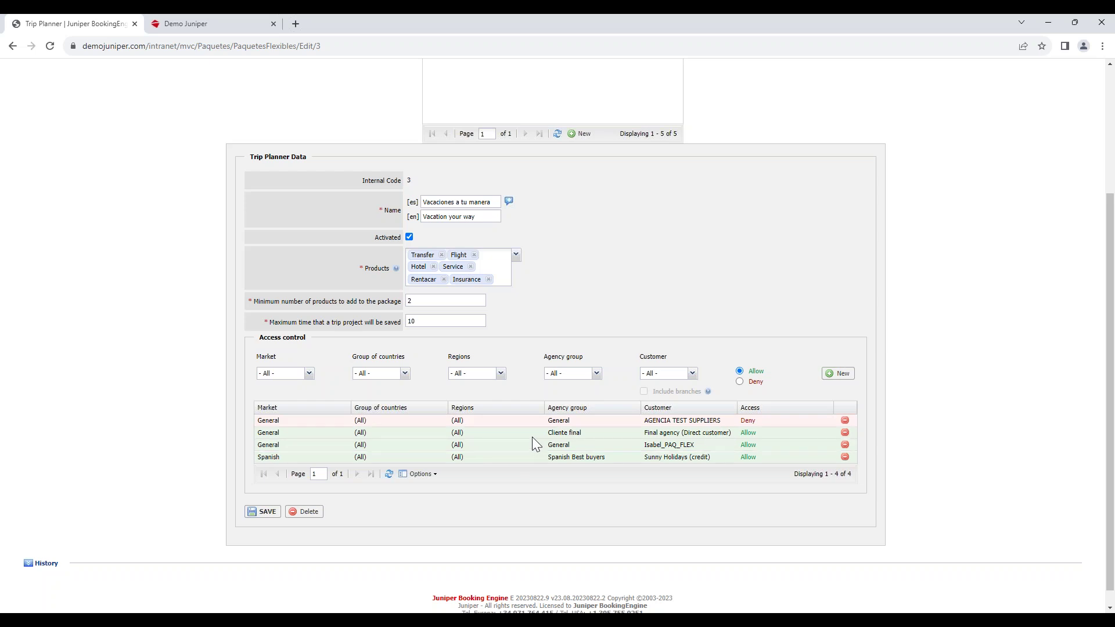
{"action": "left_click", "coordinate": [254, 20]}
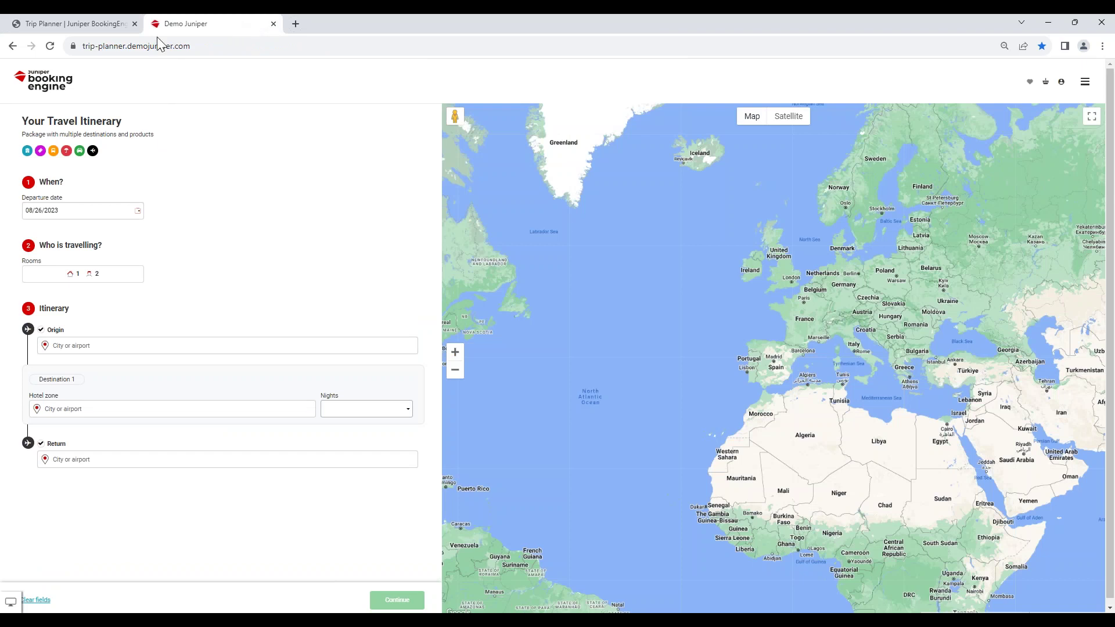
Set departure 09/01/2023, one room with two adults, origin Palma de Mallorca Airport.
{"action": "left_click", "coordinate": [134, 211]}
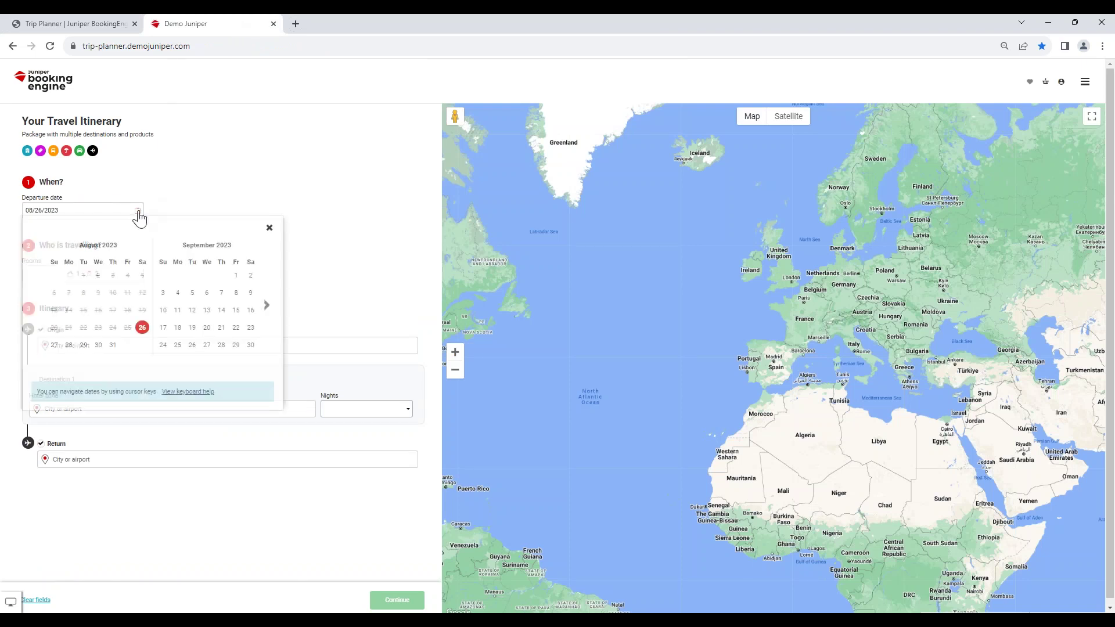
{"action": "left_click", "coordinate": [237, 276]}
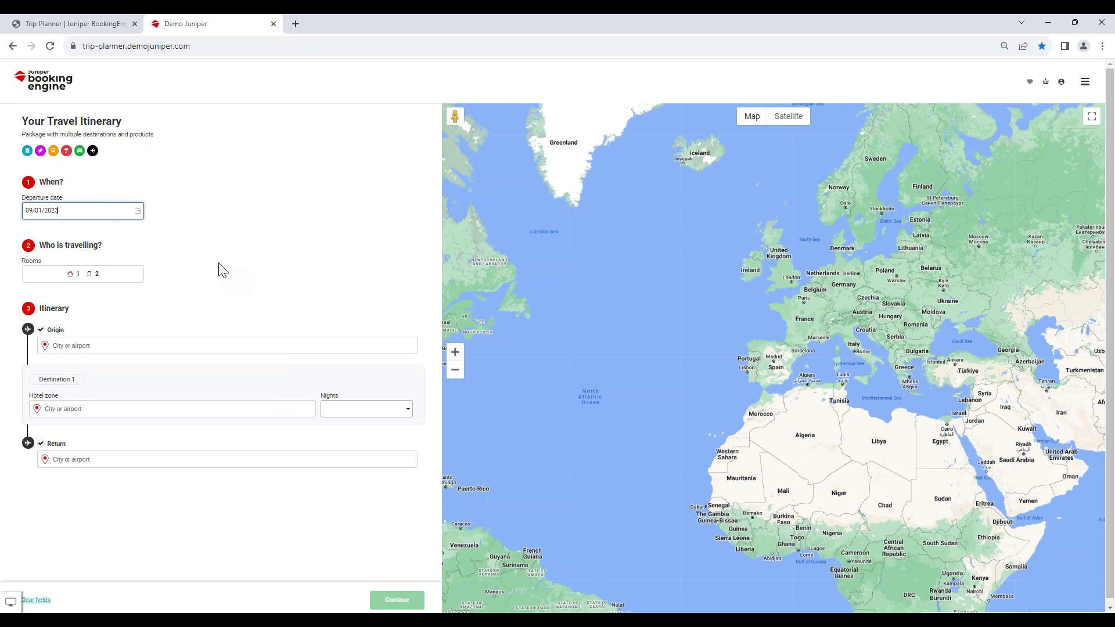
{"action": "left_click", "coordinate": [115, 281]}
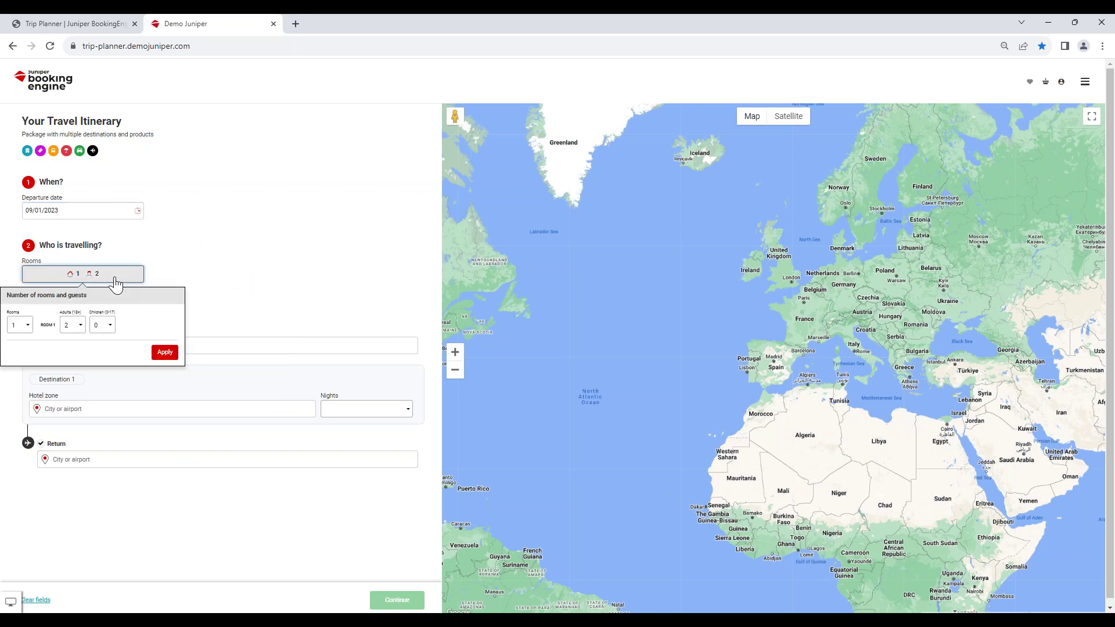
{"action": "left_click", "coordinate": [164, 353]}
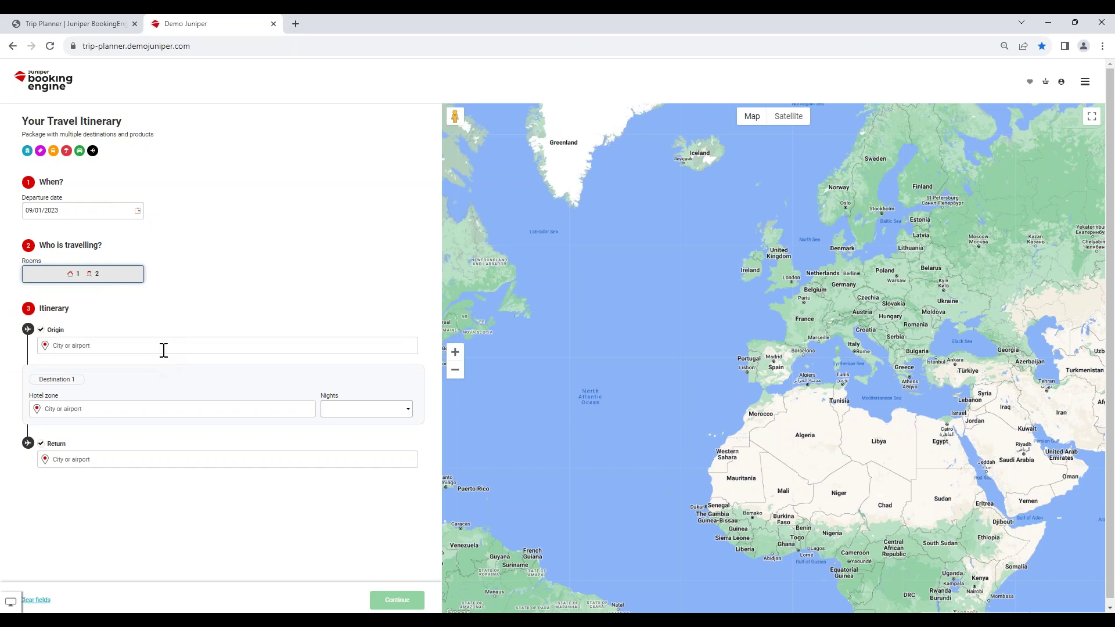
{"action": "left_click", "coordinate": [163, 345]}
{"action": "type", "text": "palma"}
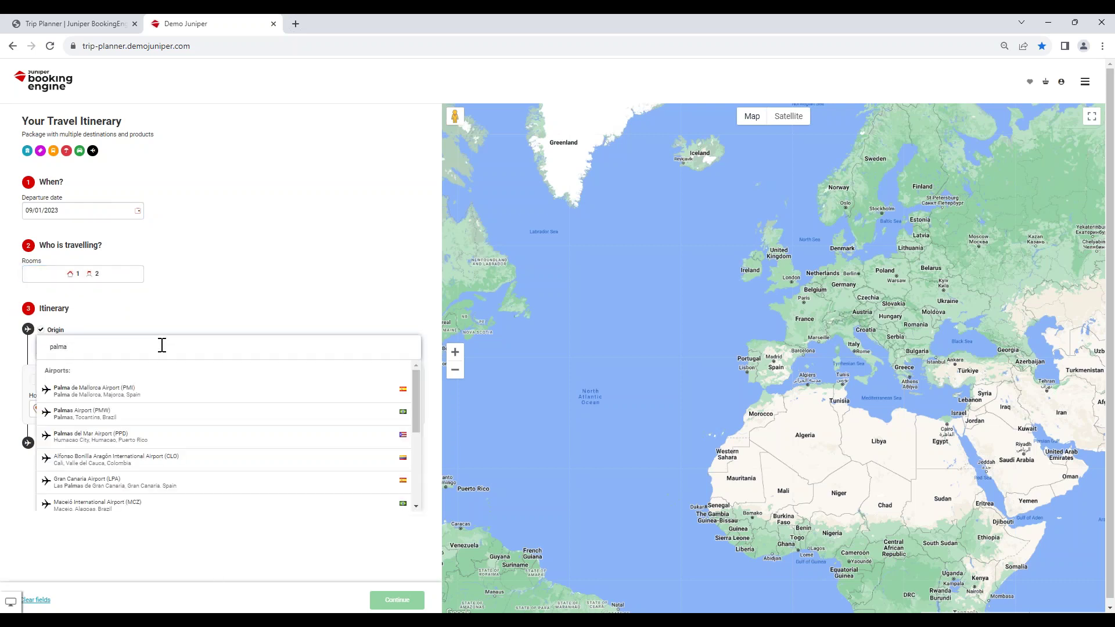
{"action": "left_click", "coordinate": [169, 387]}
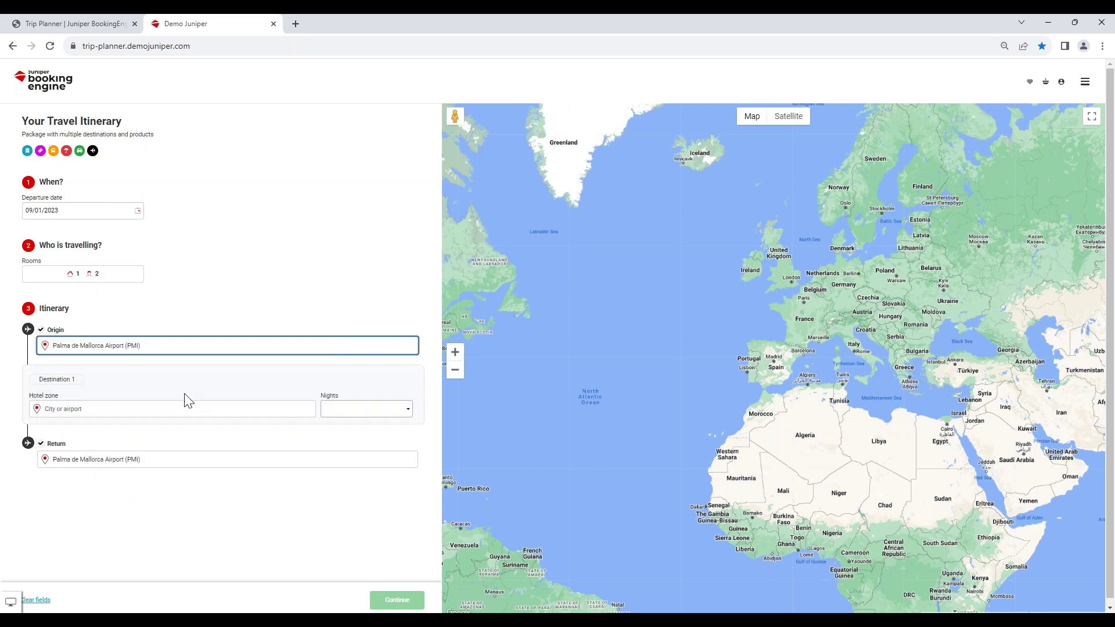
Add Center Madrid as the first destination for 2 nights.
{"action": "left_click", "coordinate": [159, 413]}
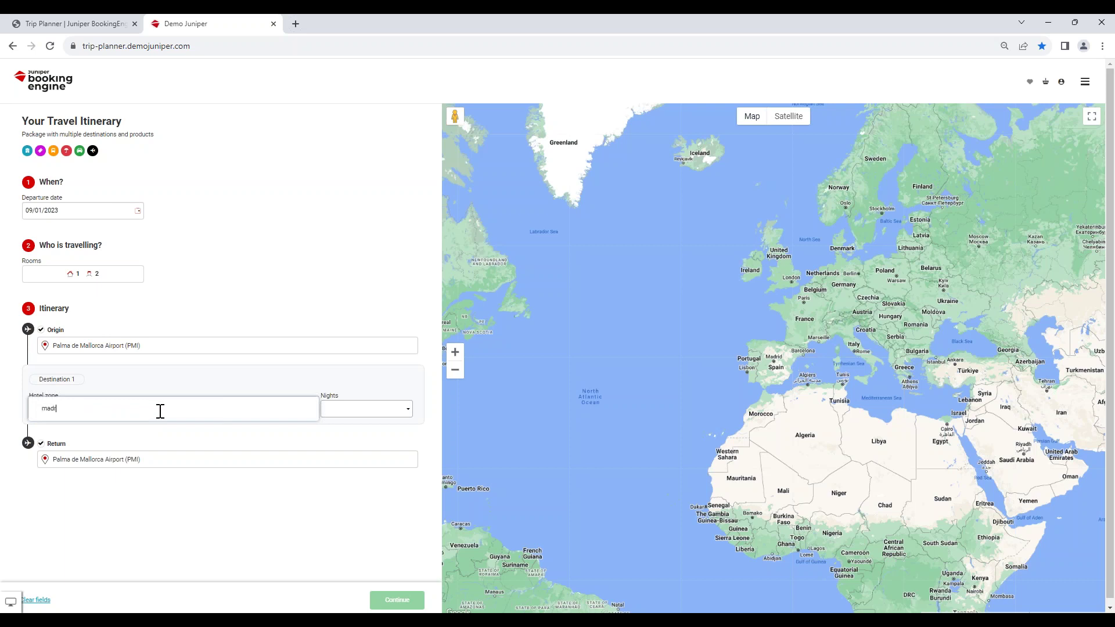
{"action": "type", "text": "madrid centr"}
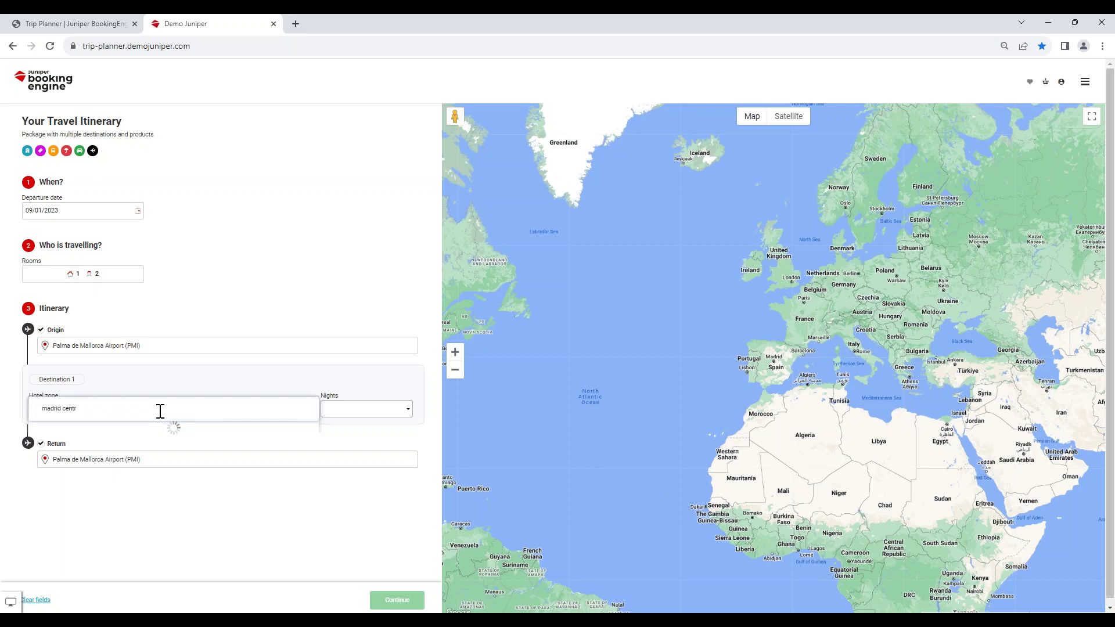
{"action": "key", "text": "Down"}
{"action": "key", "text": "Return"}
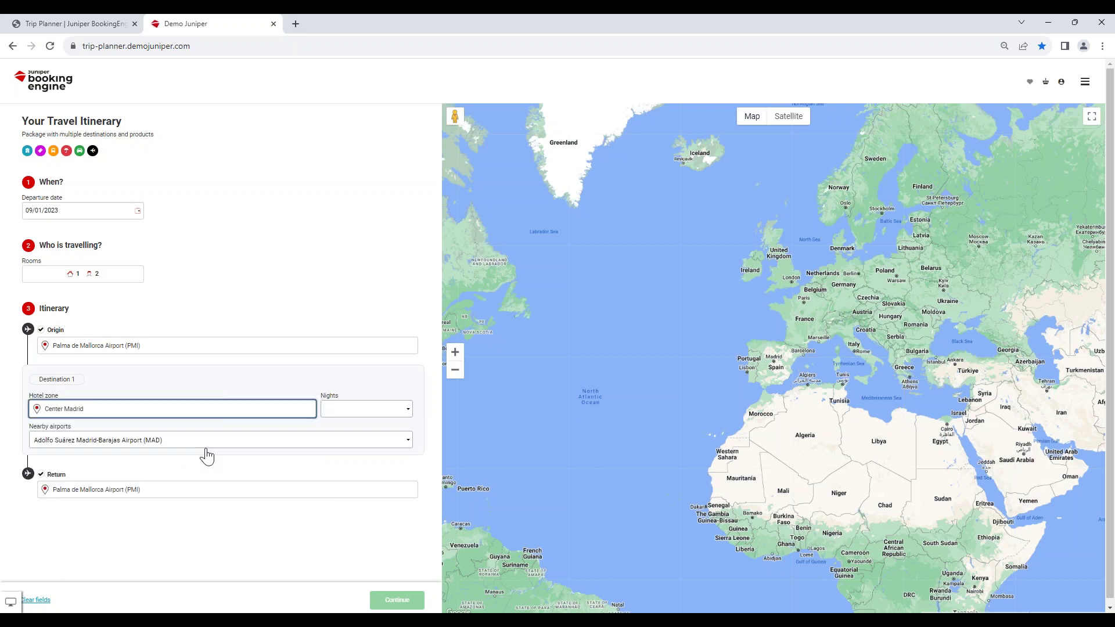
{"action": "left_click", "coordinate": [406, 414]}
{"action": "left_click", "coordinate": [370, 439]}
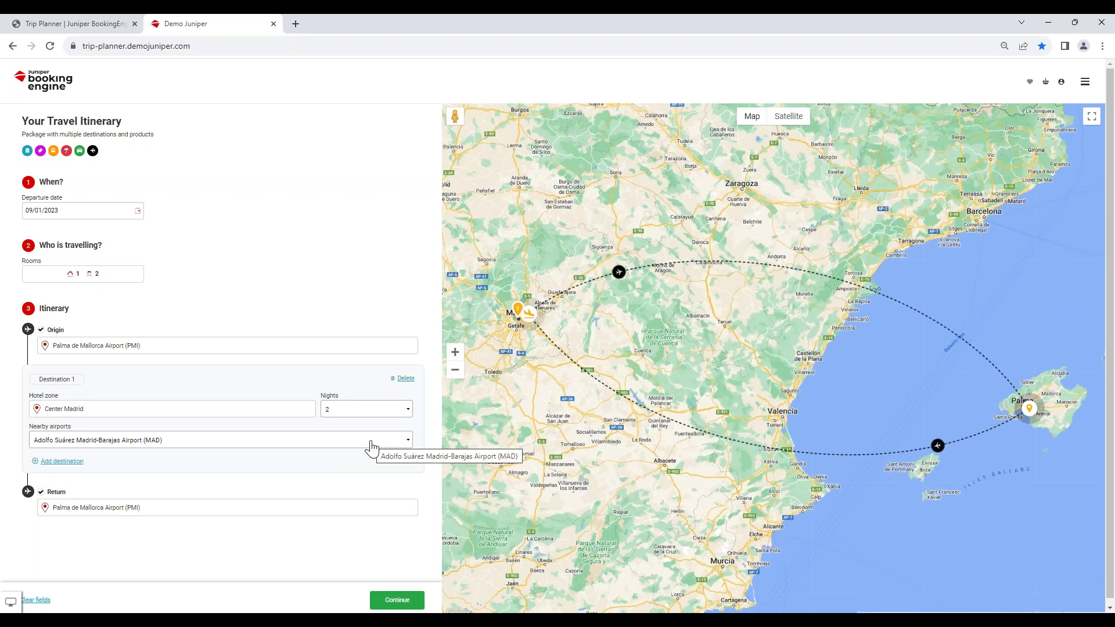
Add Barcelona as the second destination for 2 nights.
{"action": "left_click", "coordinate": [74, 464]}
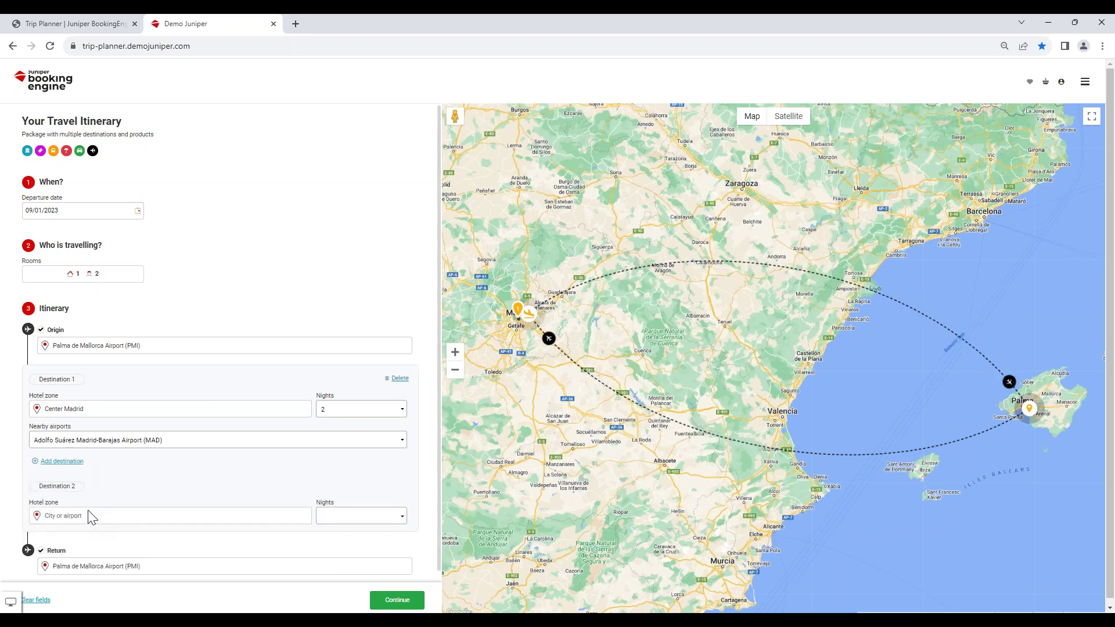
{"action": "left_click", "coordinate": [91, 521]}
{"action": "type", "text": "barcelona"}
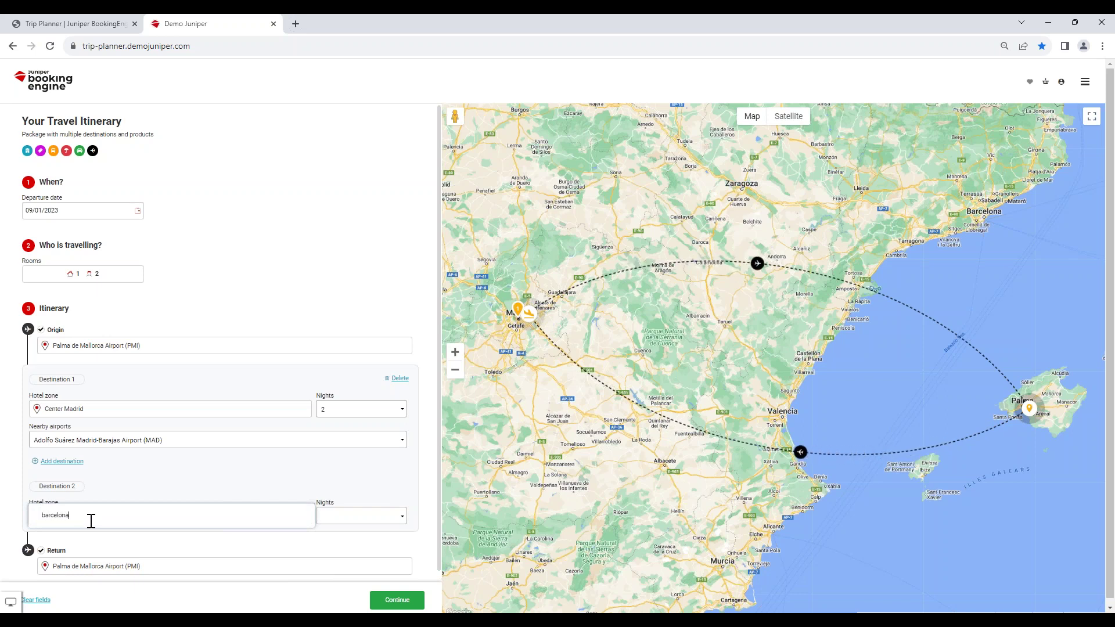
{"action": "left_click", "coordinate": [70, 579]}
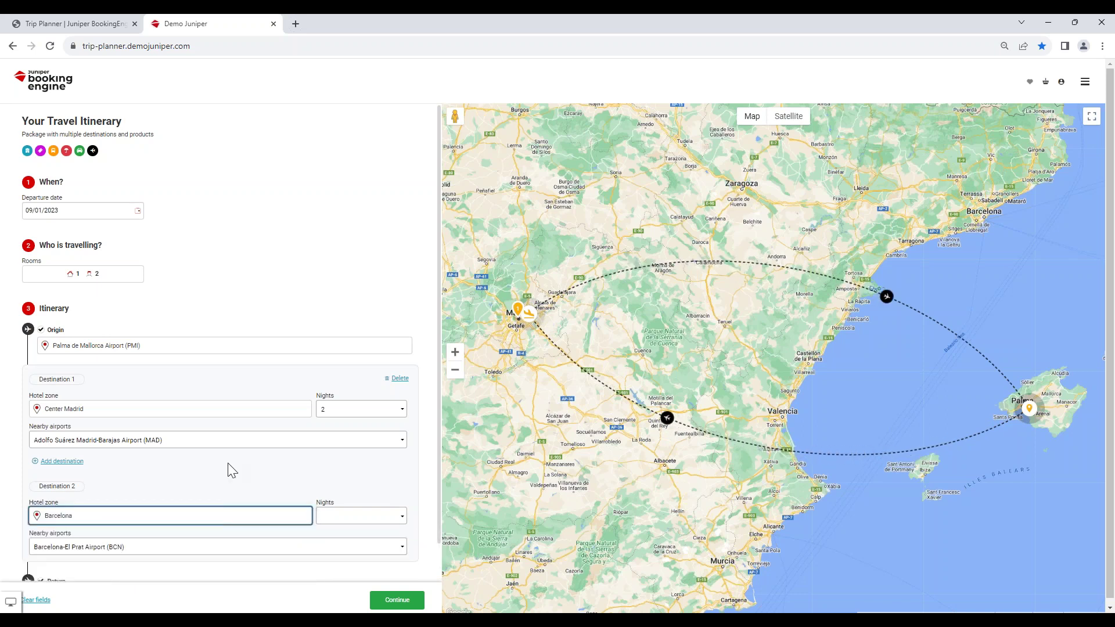
{"action": "scroll", "coordinate": [291, 482], "scroll_direction": "down", "scroll_amount": 1}
{"action": "left_click", "coordinate": [360, 476]}
{"action": "left_click", "coordinate": [347, 506]}
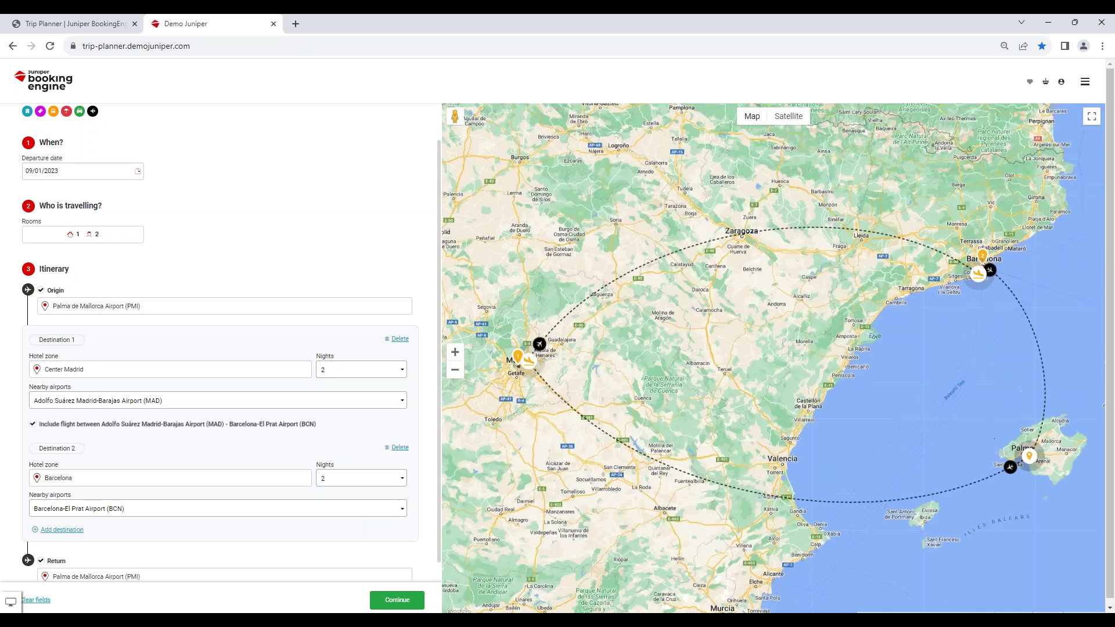
{"action": "scroll", "coordinate": [108, 506], "scroll_direction": "down", "scroll_amount": 1}
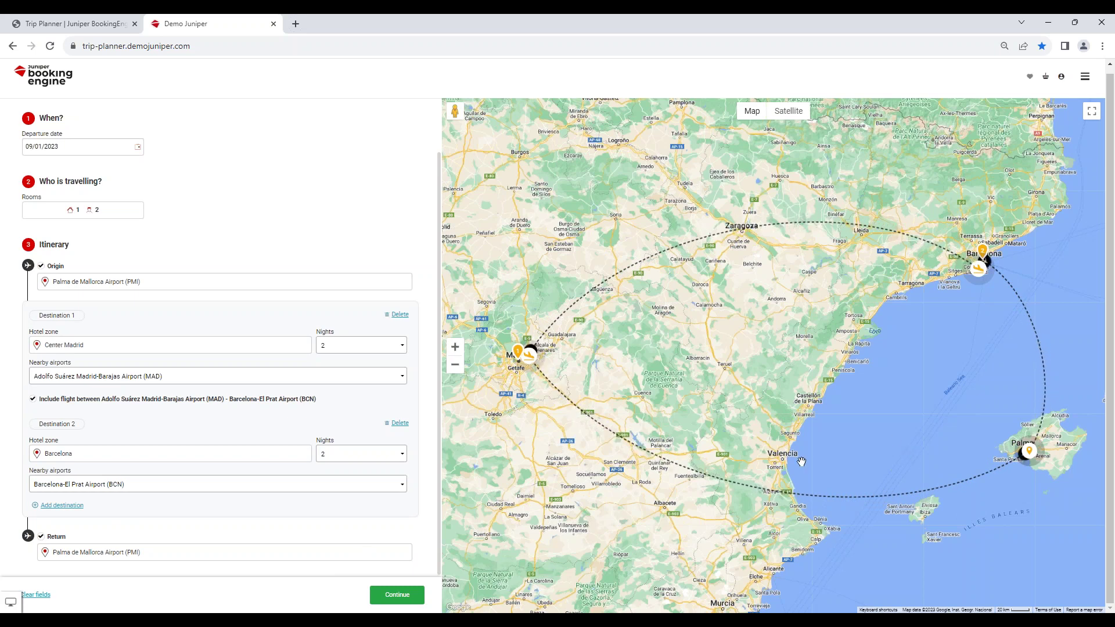
Generate the completed itinerary with flights and hotels, totalling $633.
{"action": "left_click", "coordinate": [407, 597]}
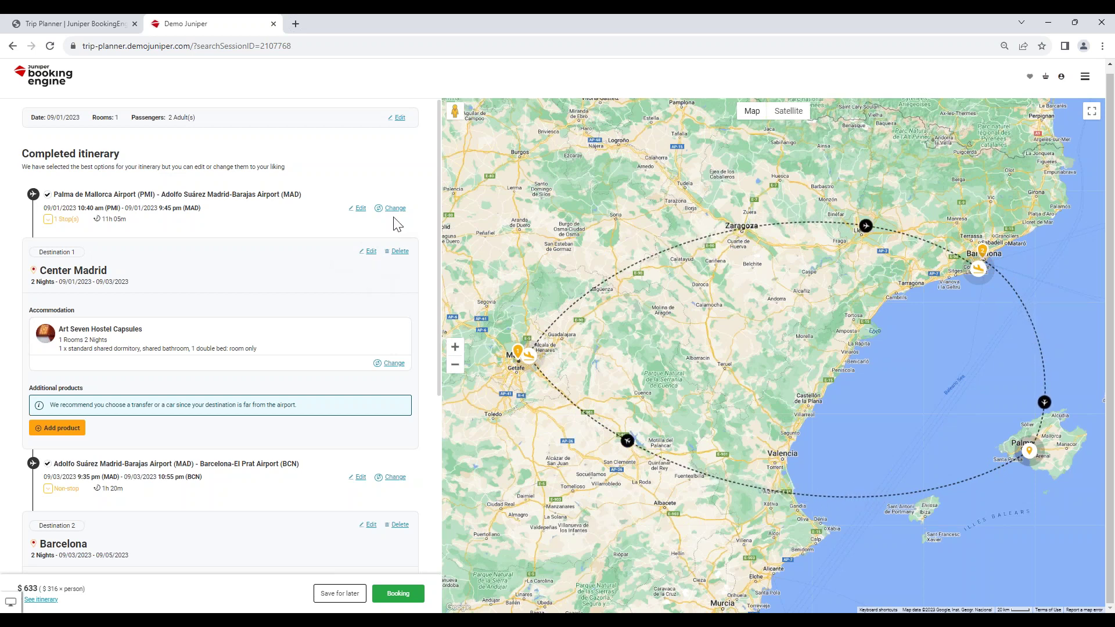
Switch the Center Madrid hotel to Bed Madrid - Hostel, shared double room, total $680.
{"action": "left_click", "coordinate": [401, 363]}
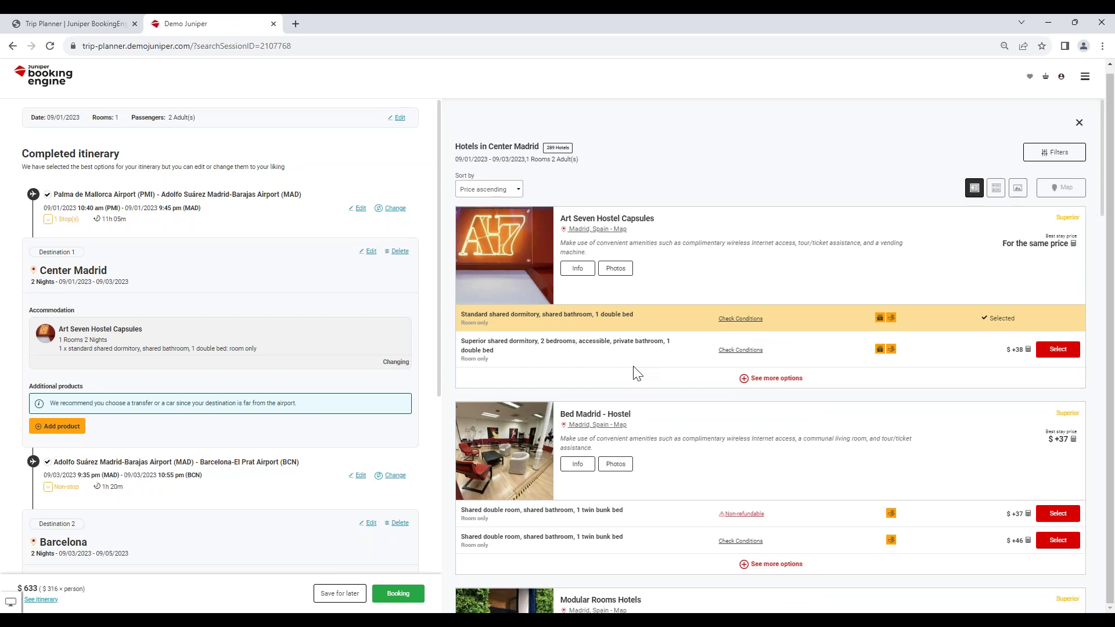
{"action": "scroll", "coordinate": [637, 373], "scroll_direction": "down", "scroll_amount": 2}
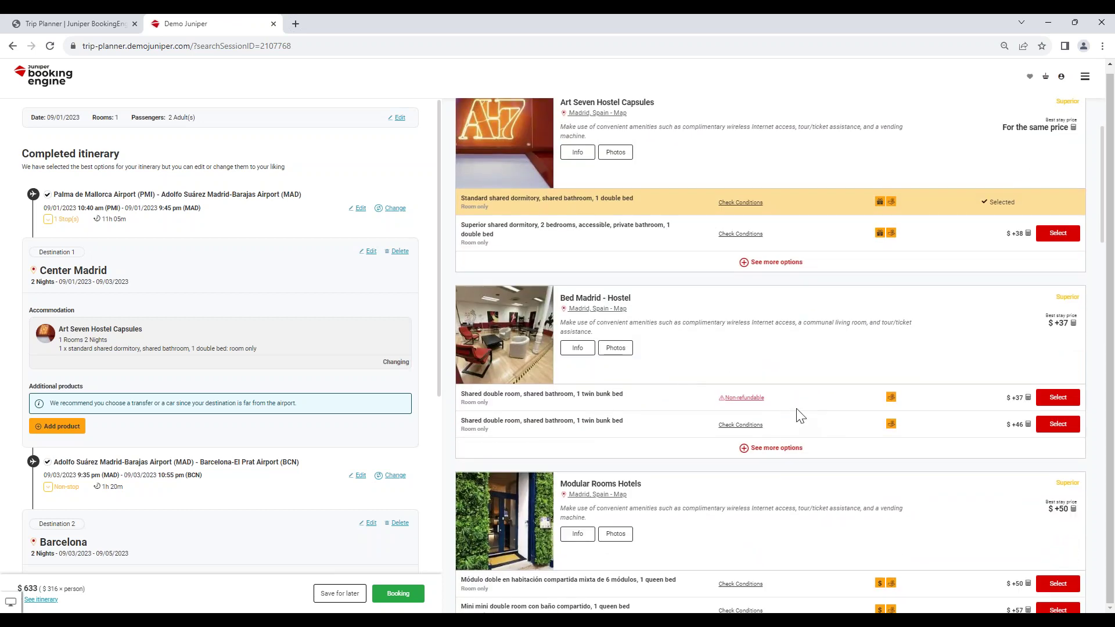
{"action": "left_click", "coordinate": [1063, 427]}
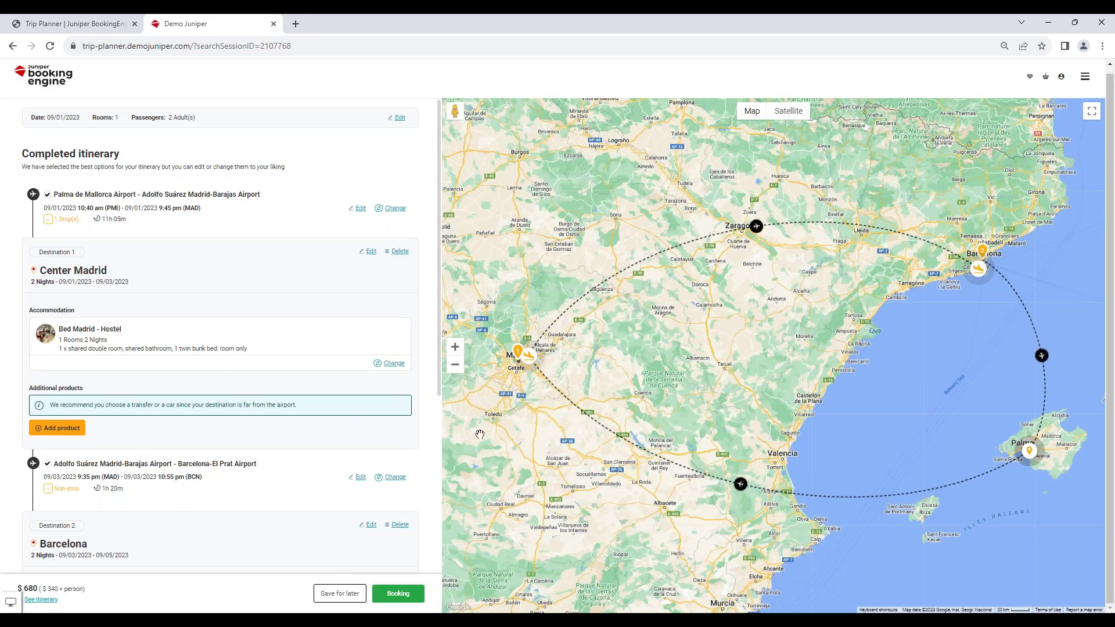
Review the alternative Madrid hotels again and close the list without changes.
{"action": "left_click", "coordinate": [394, 363]}
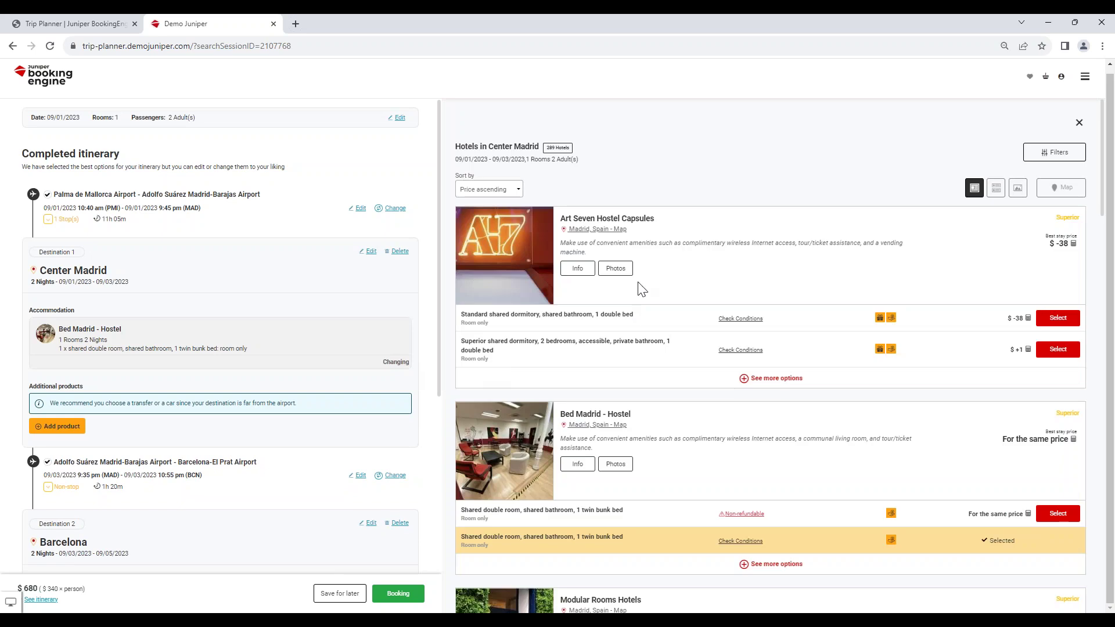
{"action": "left_click", "coordinate": [505, 191]}
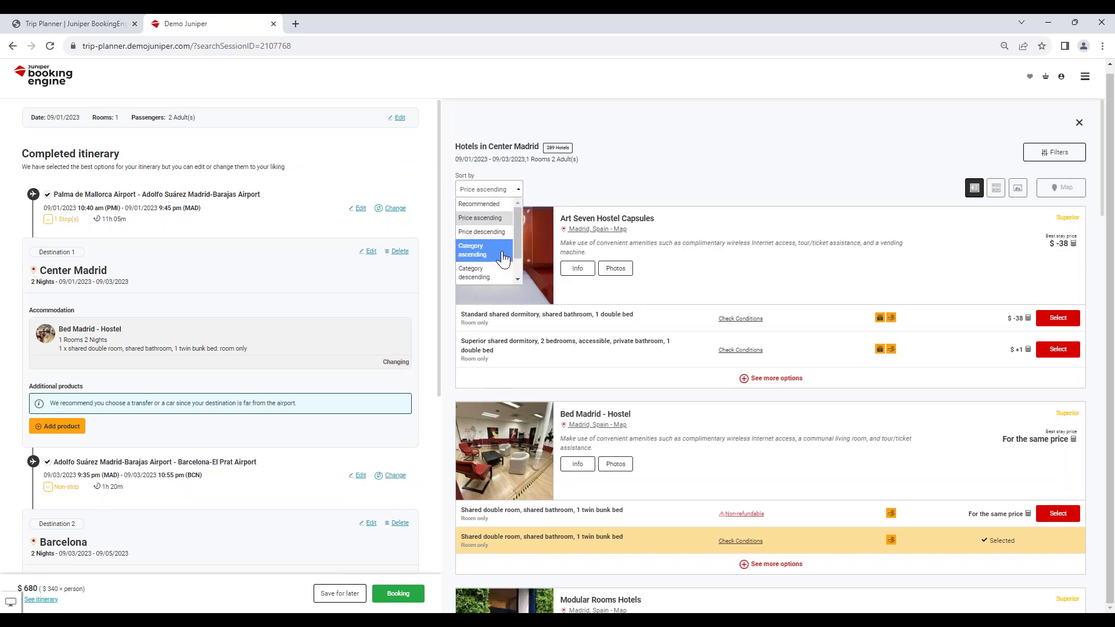
{"action": "left_click", "coordinate": [559, 200]}
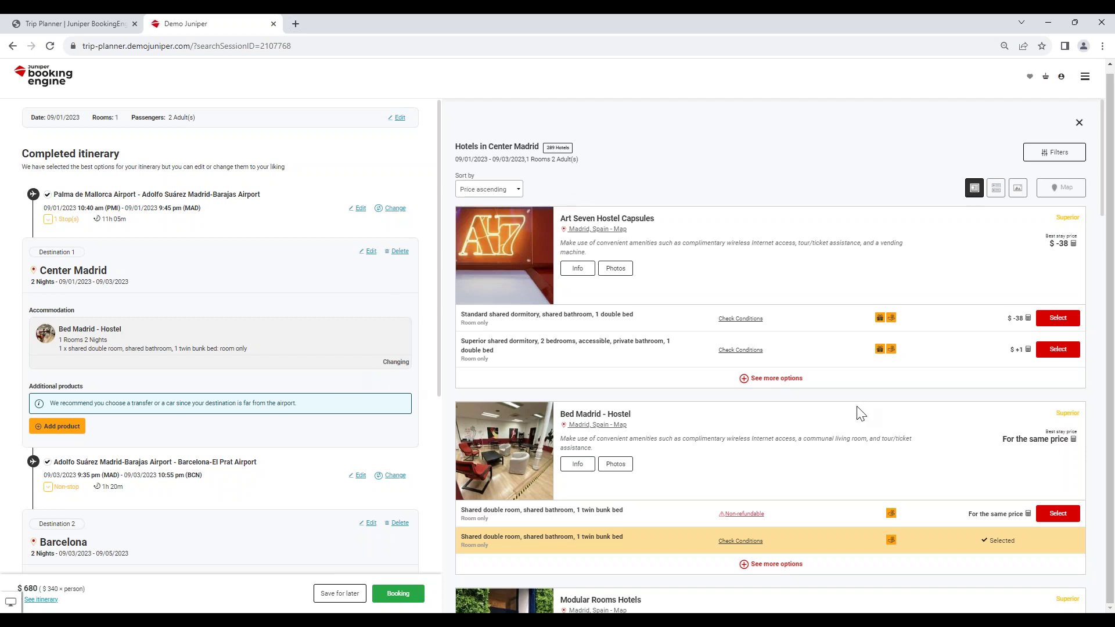
{"action": "scroll", "coordinate": [1013, 500], "scroll_direction": "down", "scroll_amount": 2}
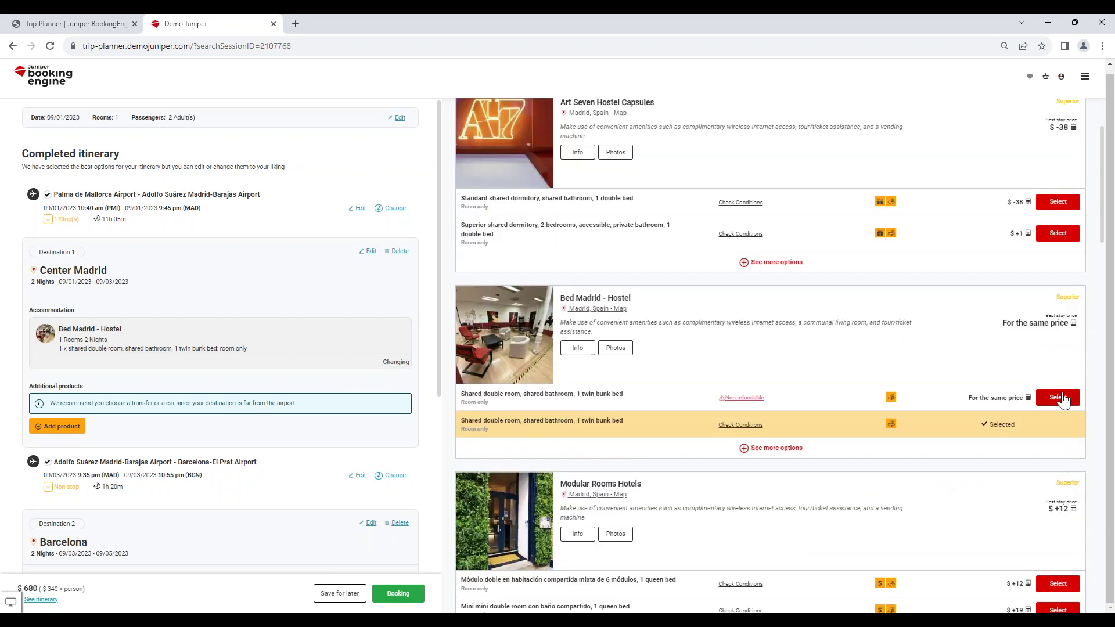
{"action": "scroll", "coordinate": [1046, 382], "scroll_direction": "up", "scroll_amount": 2}
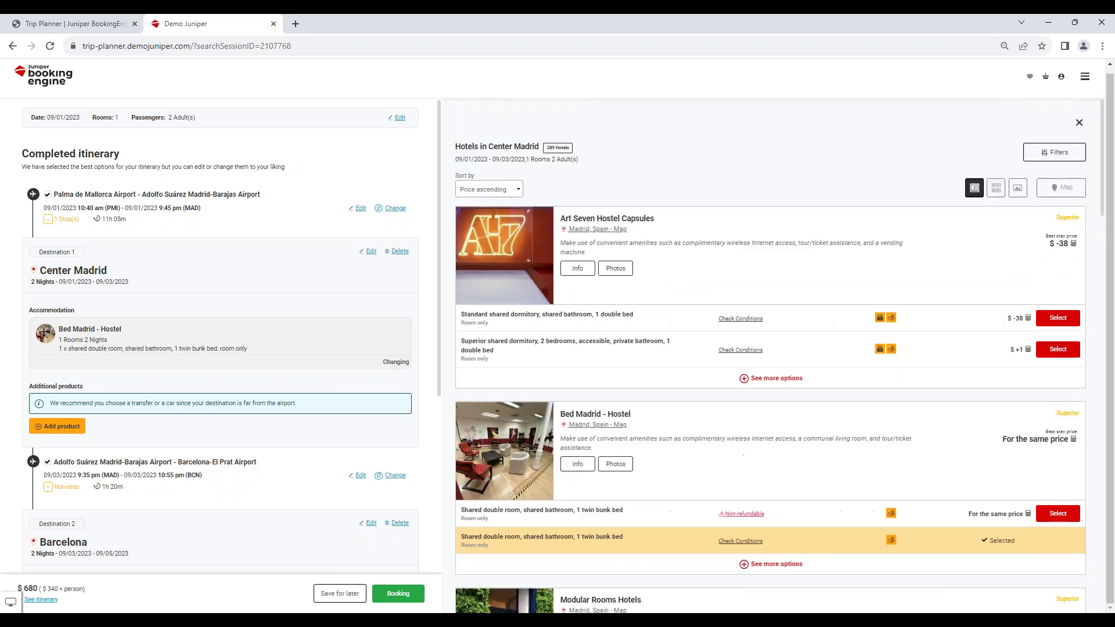
{"action": "left_click", "coordinate": [1079, 124]}
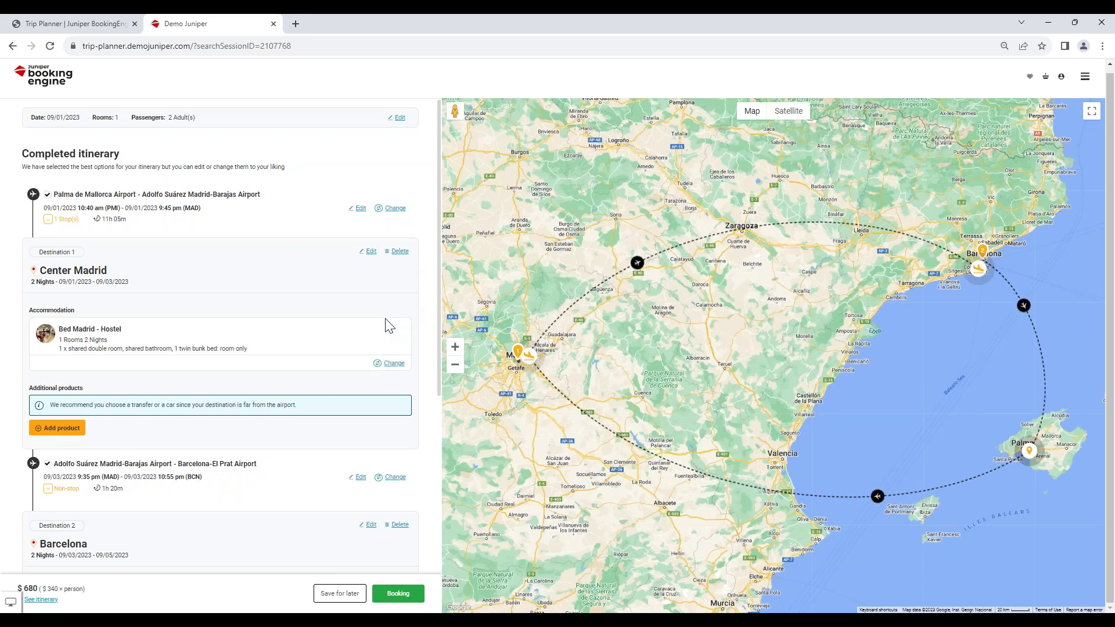
{"action": "left_click", "coordinate": [398, 125]}
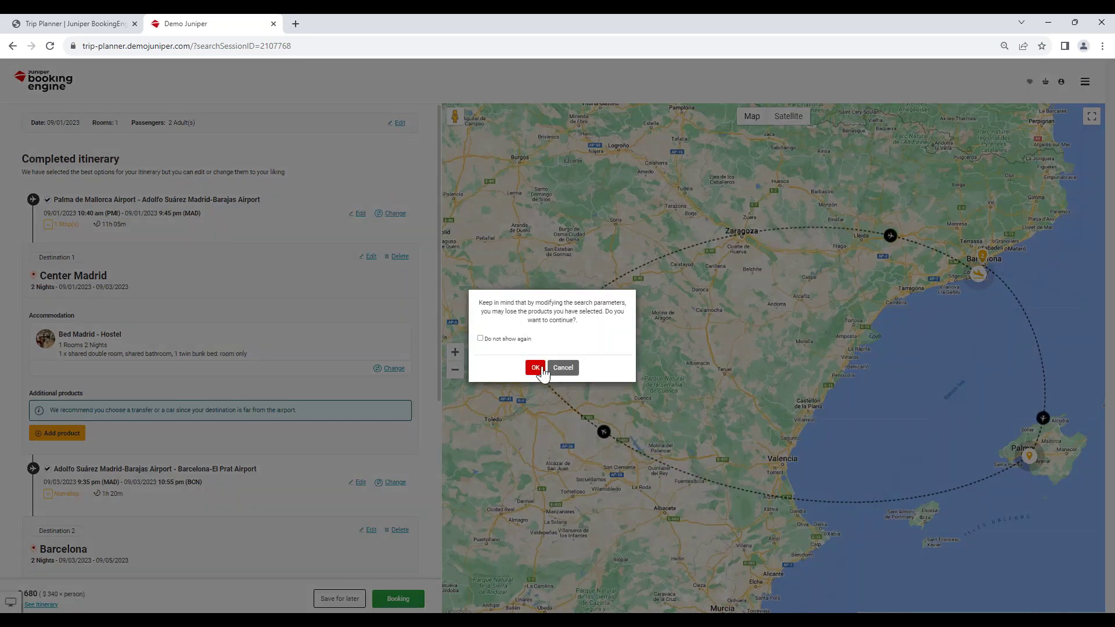
{"action": "left_click", "coordinate": [535, 368]}
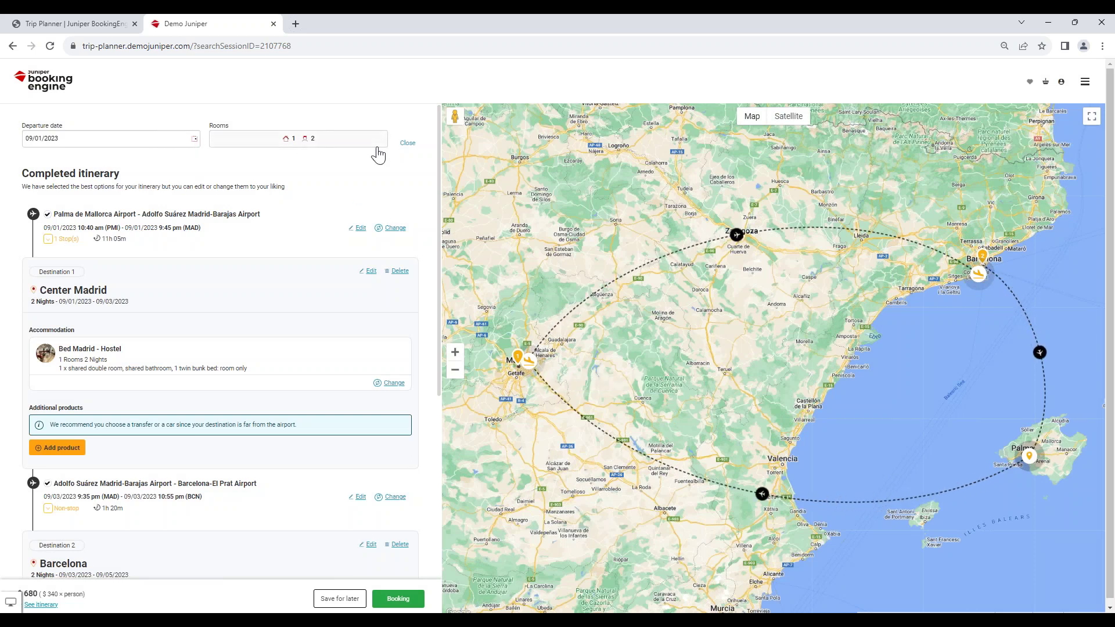
{"action": "left_click", "coordinate": [408, 144]}
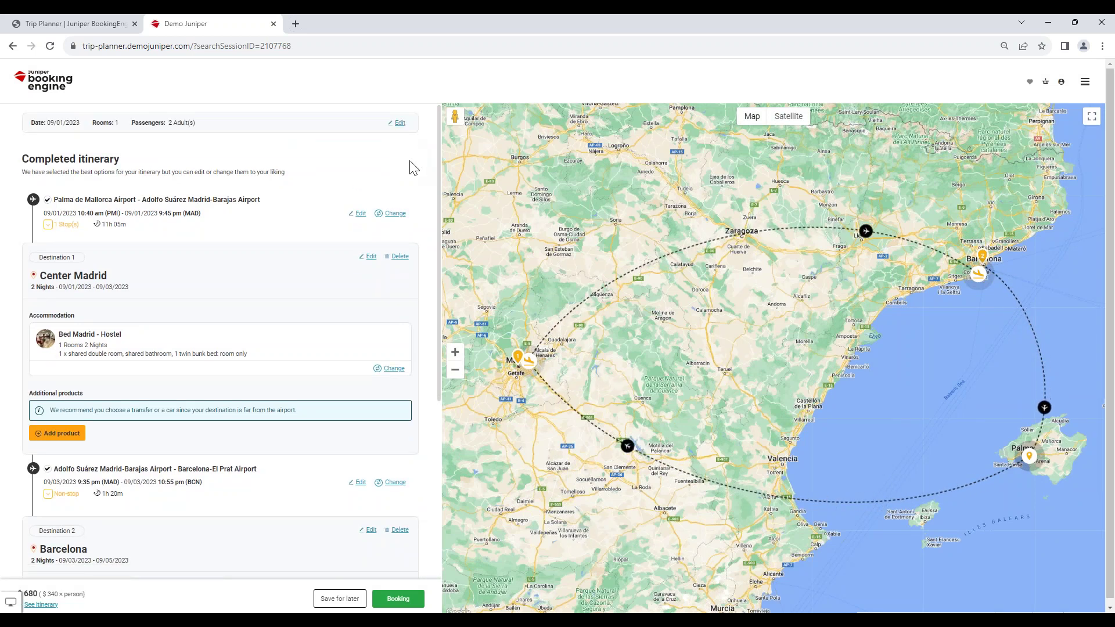
{"action": "scroll", "coordinate": [390, 325], "scroll_direction": "down", "scroll_amount": 4}
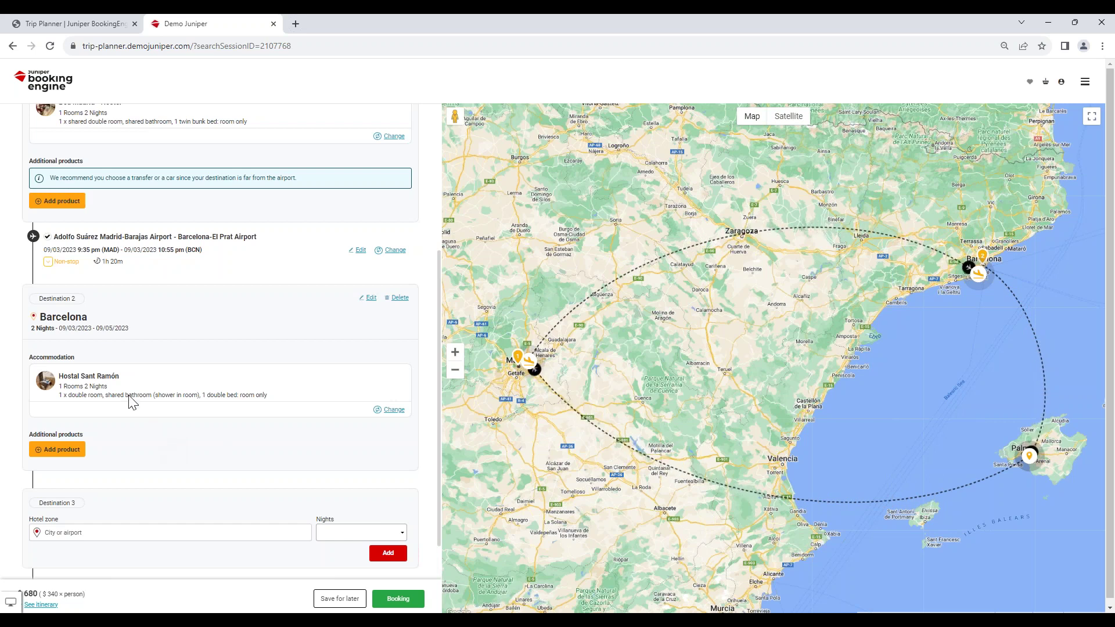
{"action": "scroll", "coordinate": [142, 325], "scroll_direction": "up", "scroll_amount": 2}
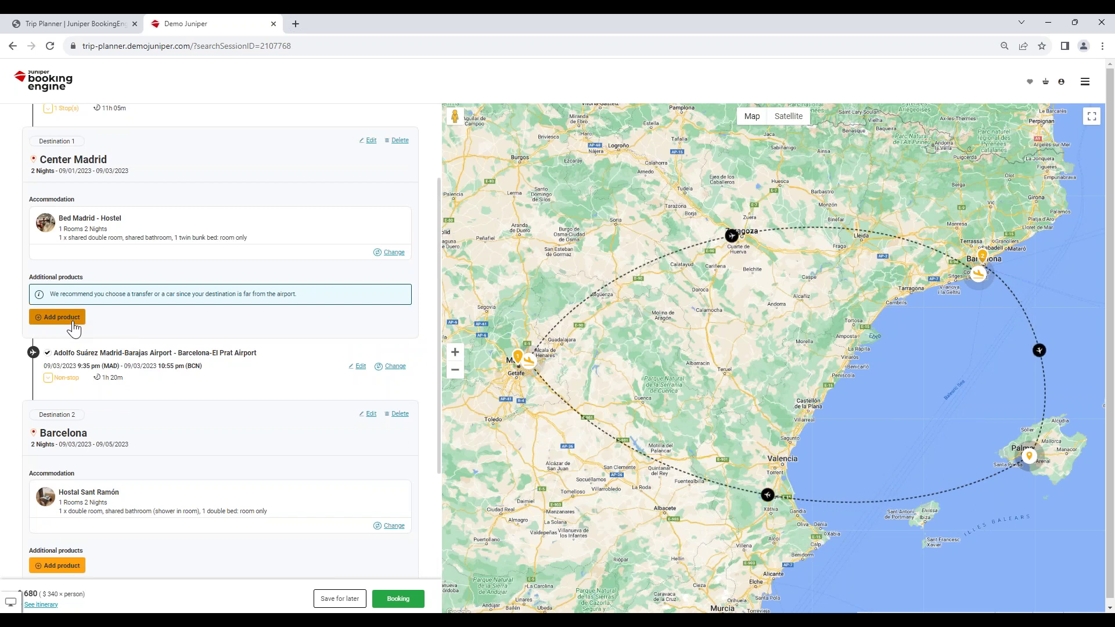
Sort Center Madrid services Name A-Z and add Bernabeu Tour Classic admission for 09/01/2023.
{"action": "left_click", "coordinate": [73, 329]}
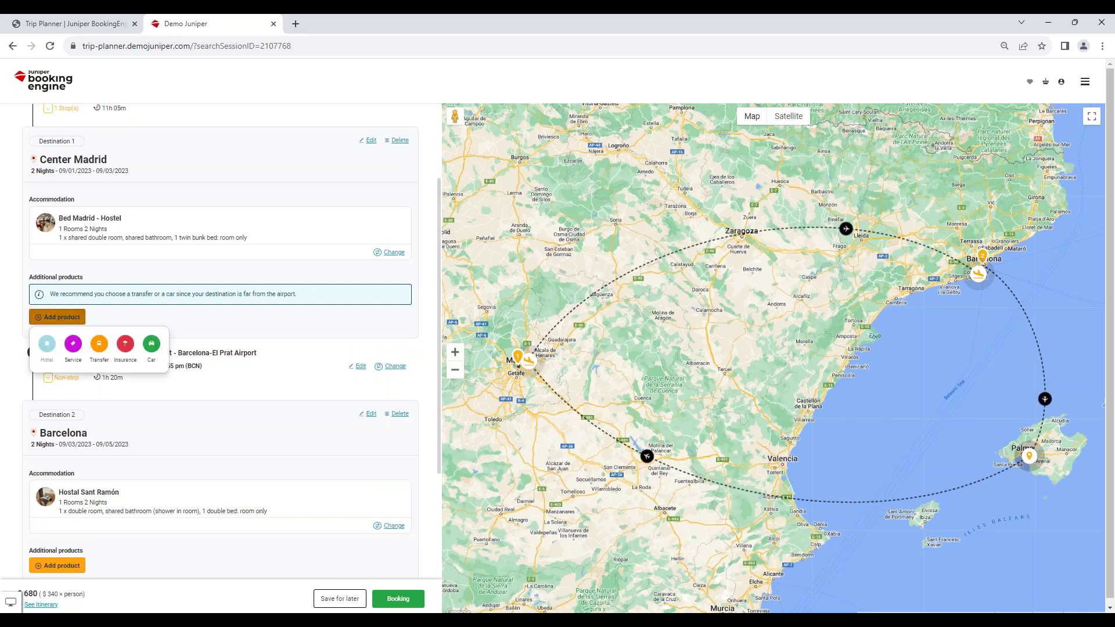
{"action": "left_click", "coordinate": [76, 346]}
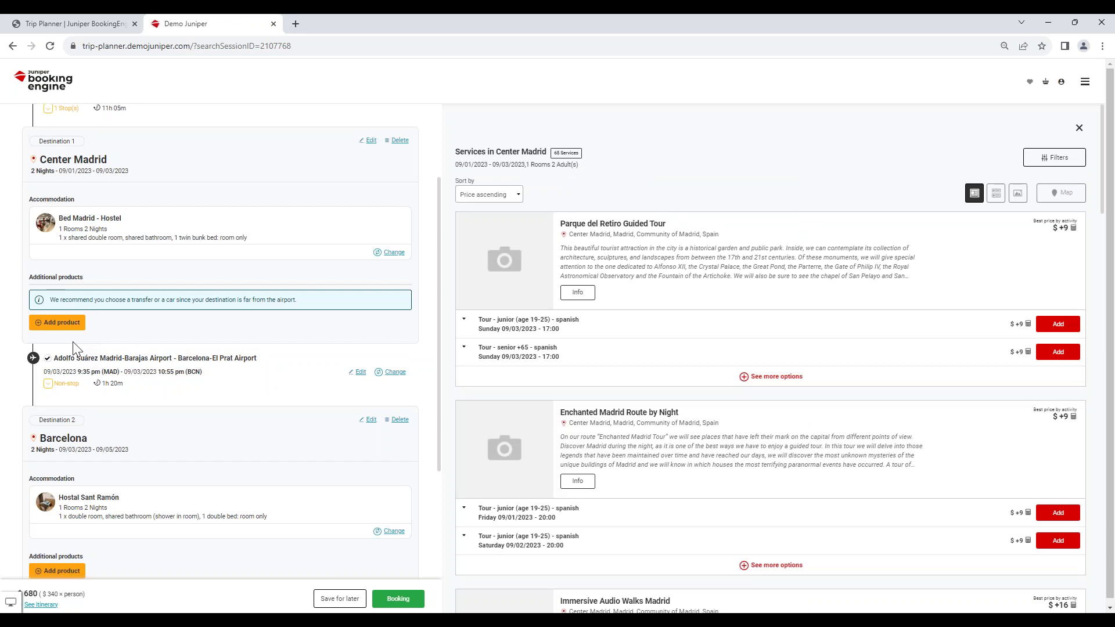
{"action": "left_click", "coordinate": [514, 197]}
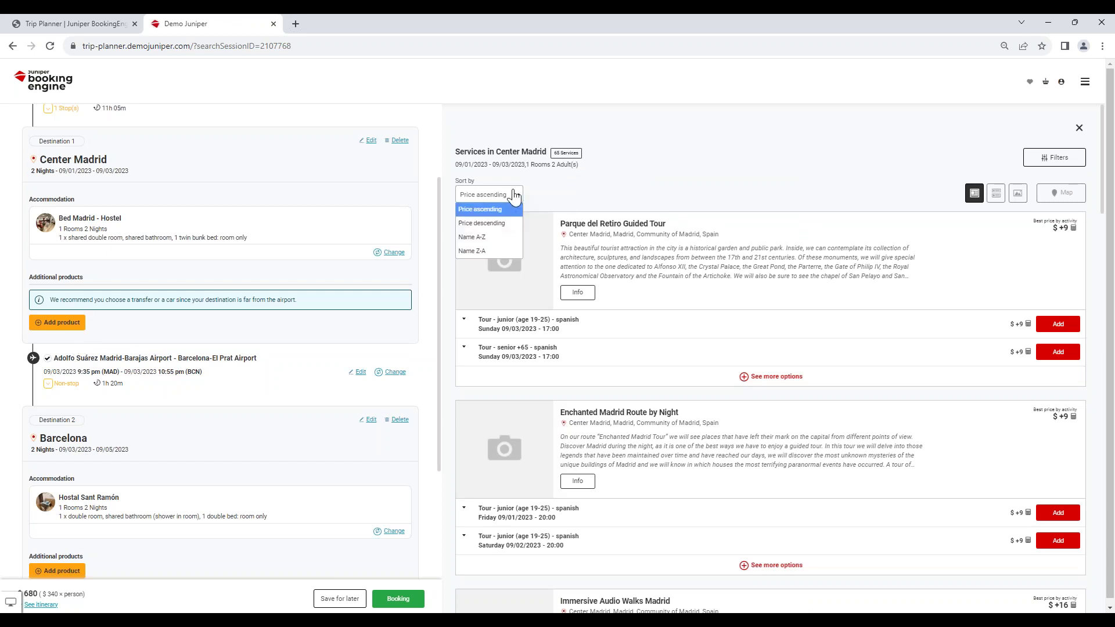
{"action": "left_click", "coordinate": [503, 241]}
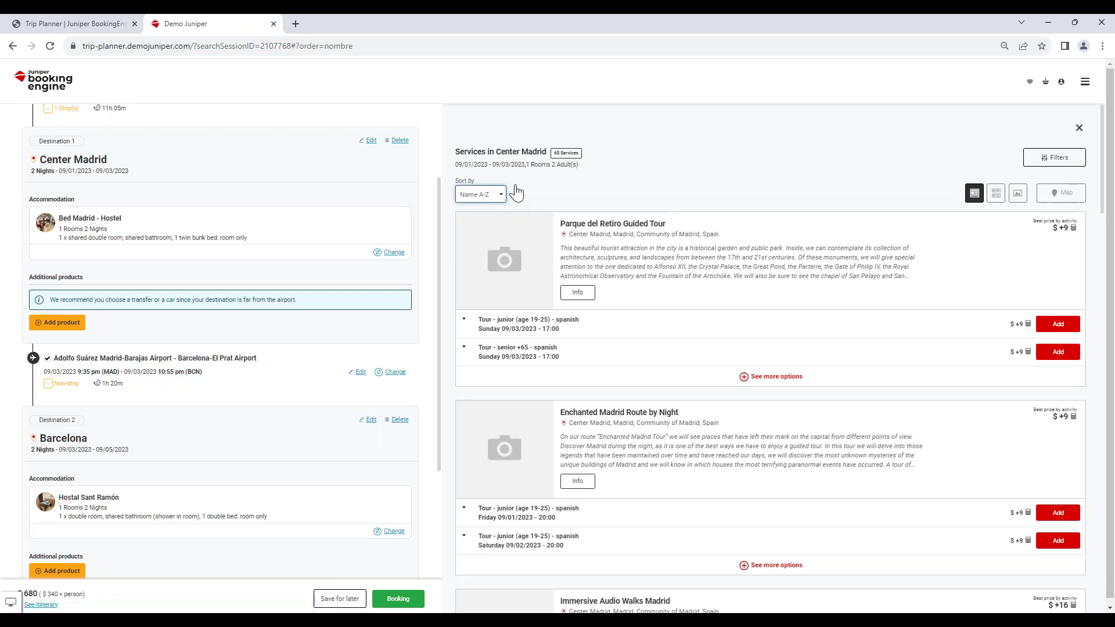
{"action": "scroll", "coordinate": [614, 428], "scroll_direction": "down", "scroll_amount": 1}
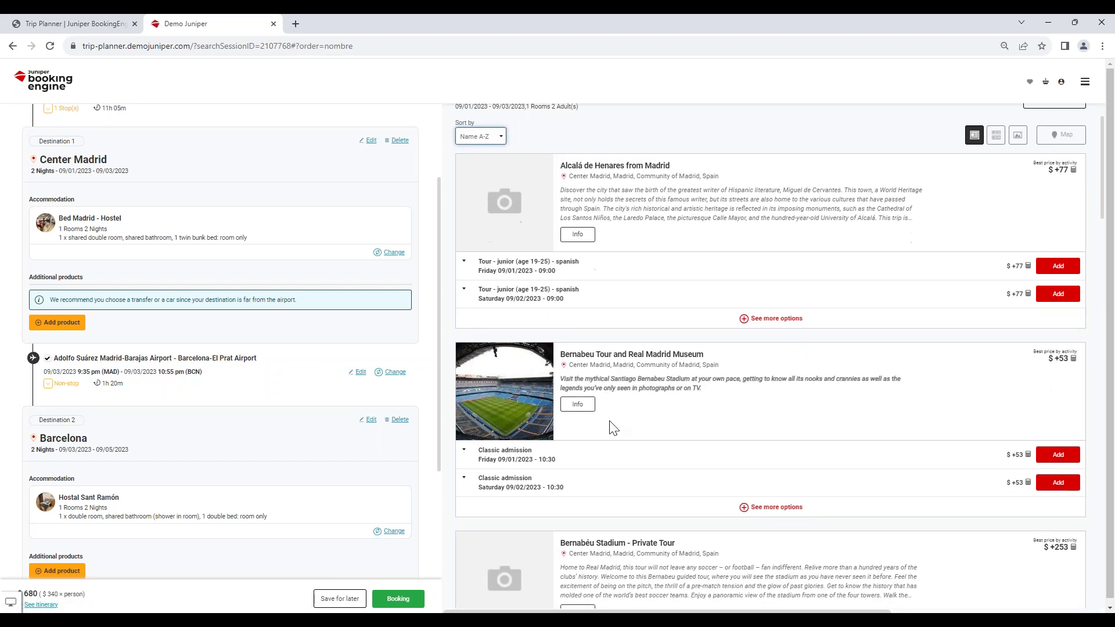
{"action": "left_click", "coordinate": [1053, 459]}
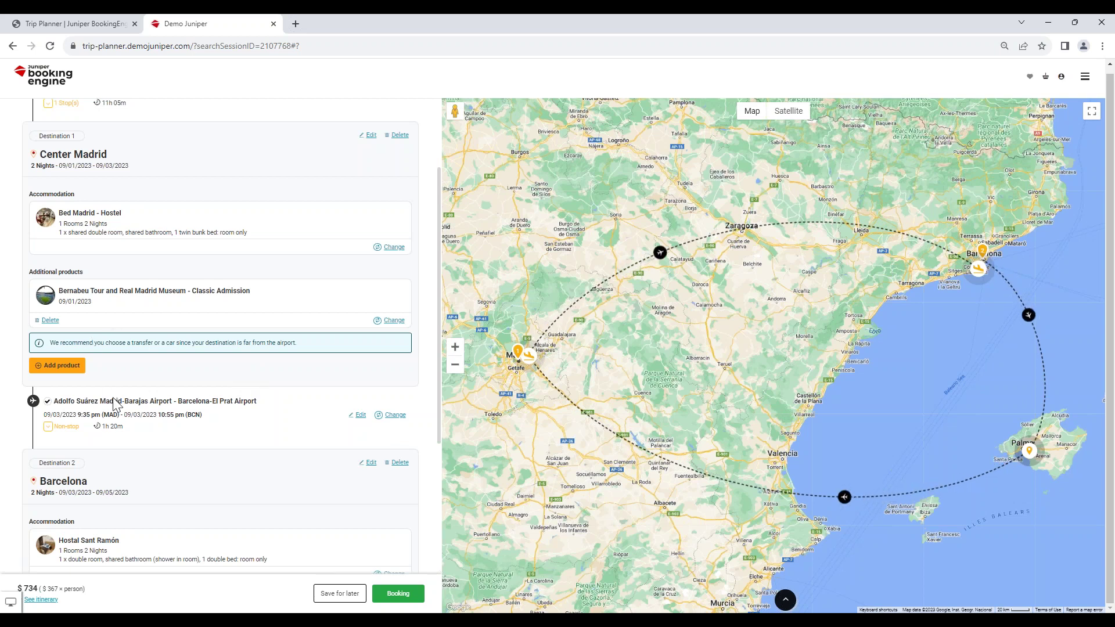
Remove the Madrid to Barcelona flight from the trip.
{"action": "scroll", "coordinate": [116, 392], "scroll_direction": "up", "scroll_amount": 1}
{"action": "scroll", "coordinate": [120, 393], "scroll_direction": "down", "scroll_amount": 1}
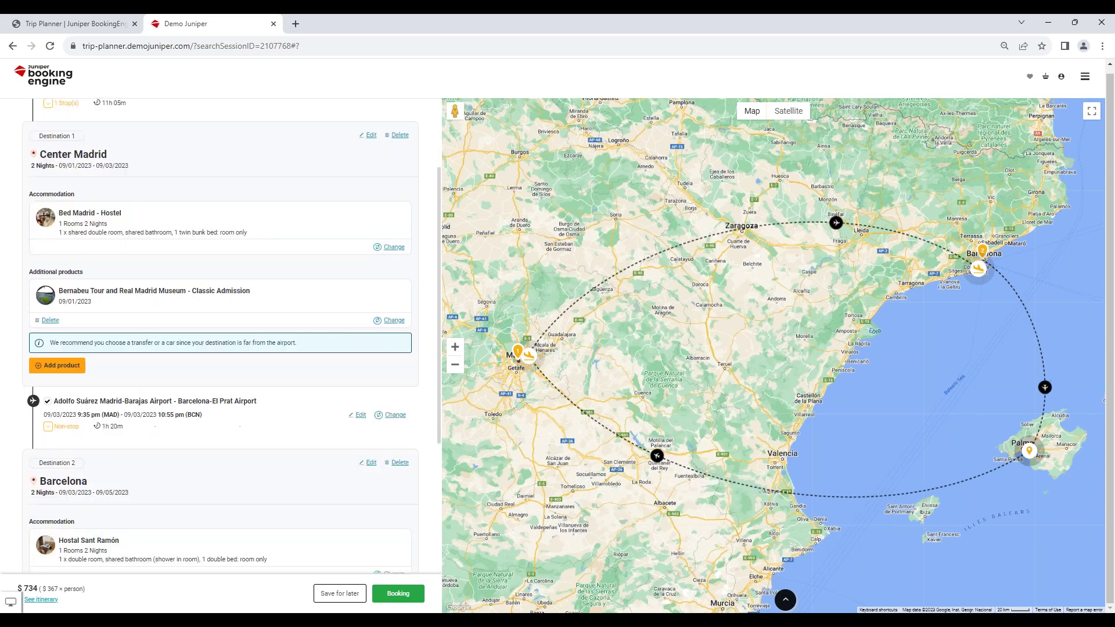
{"action": "left_click", "coordinate": [46, 404]}
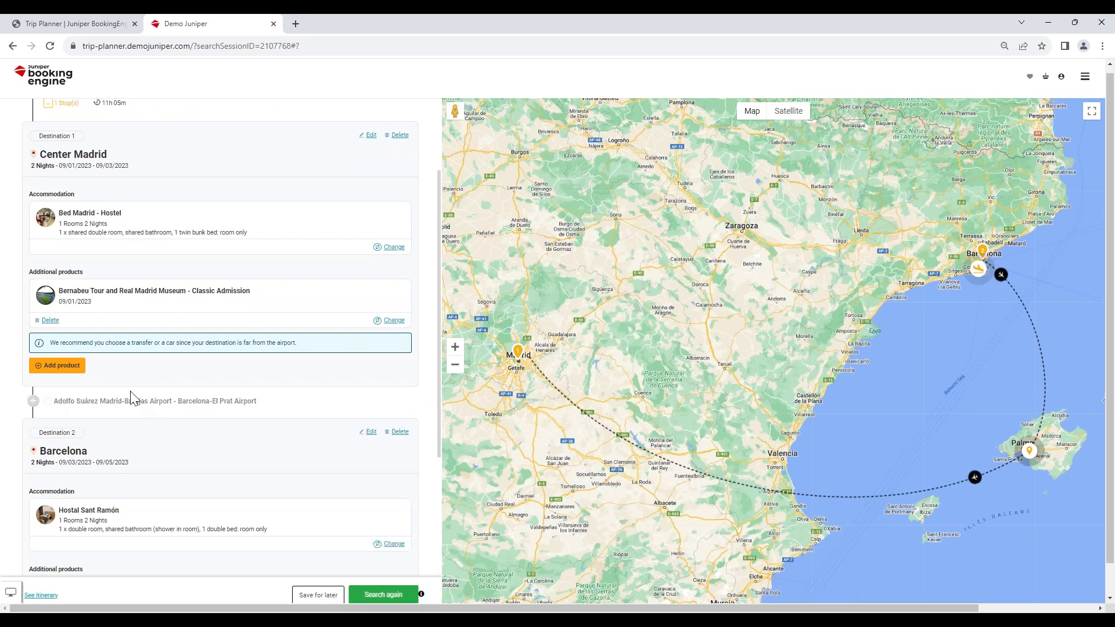
Start a Center Madrid car rental with different drop-off, picking up at Madrid-Barajas Airport.
{"action": "left_click", "coordinate": [71, 368]}
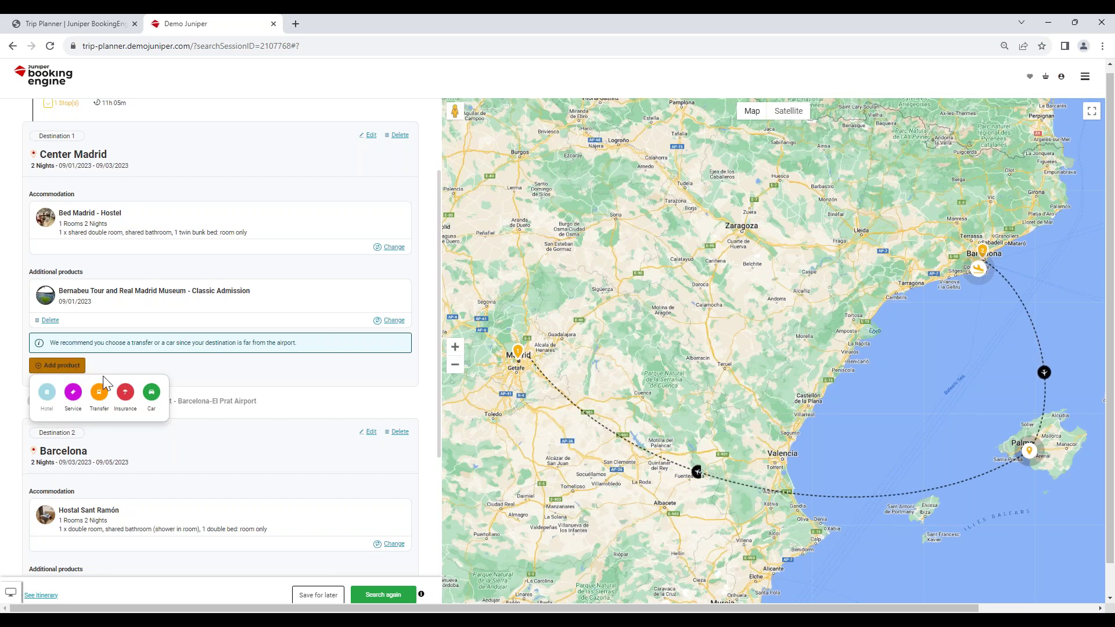
{"action": "left_click", "coordinate": [151, 396]}
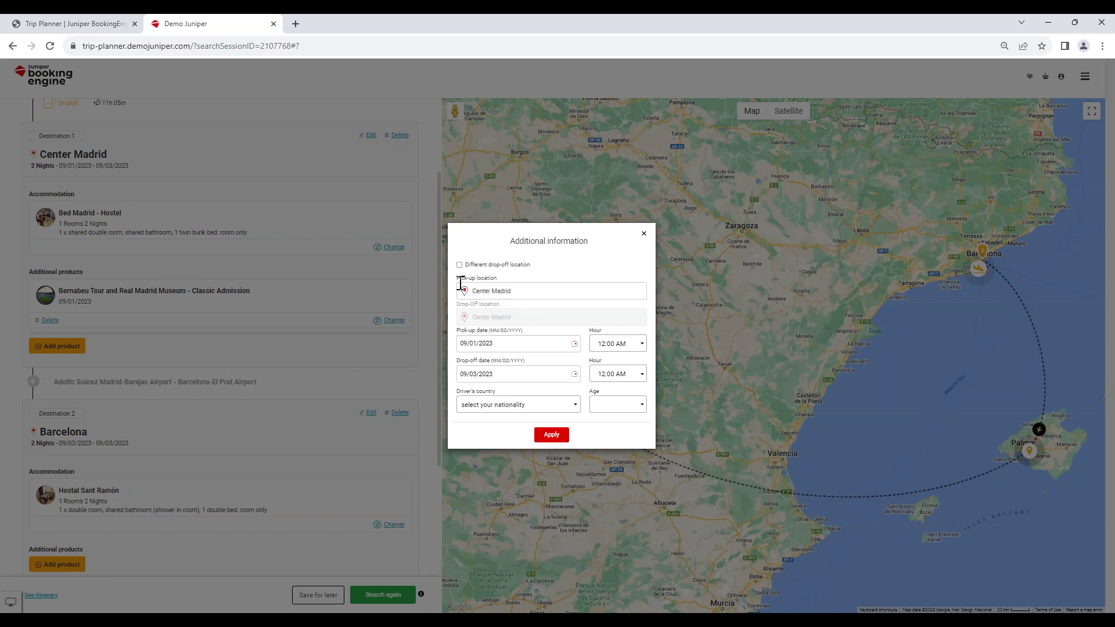
{"action": "left_click", "coordinate": [459, 264]}
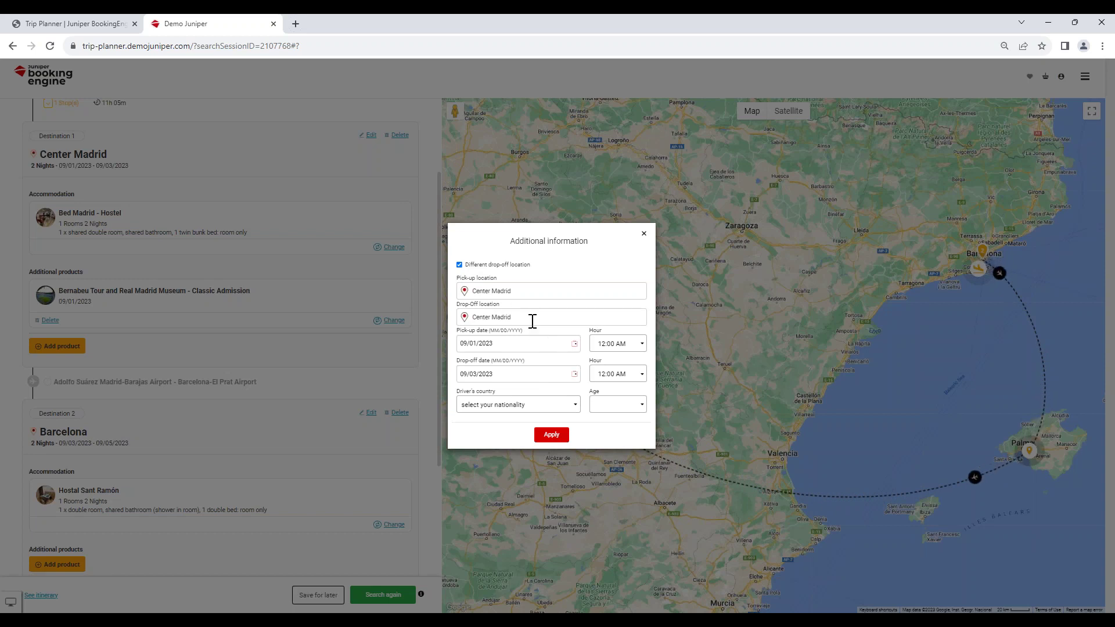
{"action": "left_click", "coordinate": [556, 295]}
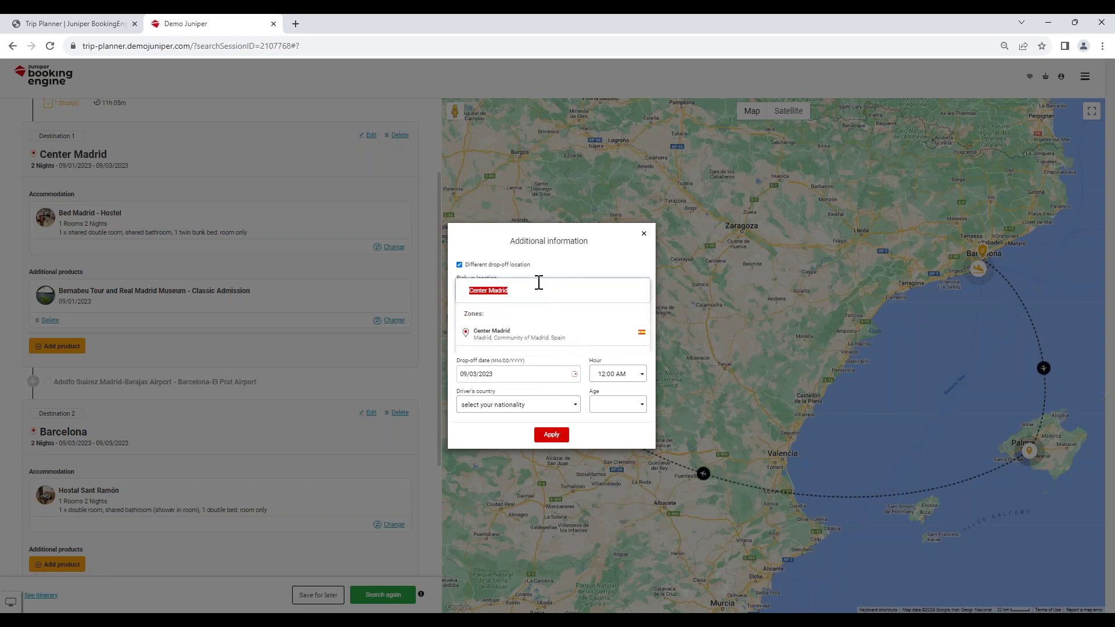
{"action": "key", "text": "BackSpace"}
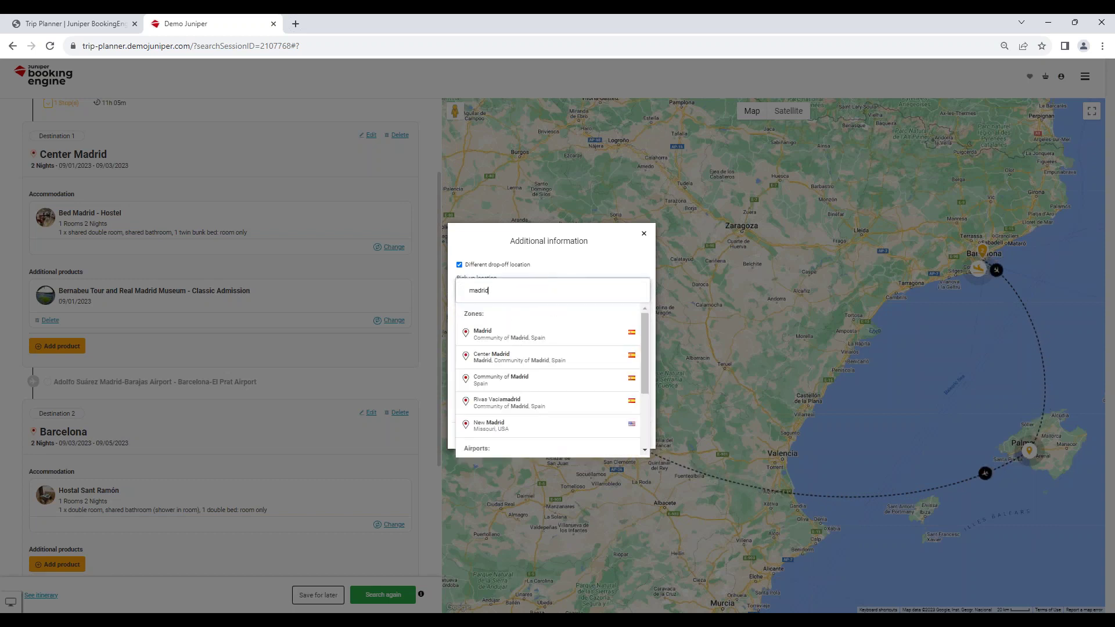
{"action": "scroll", "coordinate": [535, 420], "scroll_direction": "down", "scroll_amount": 1}
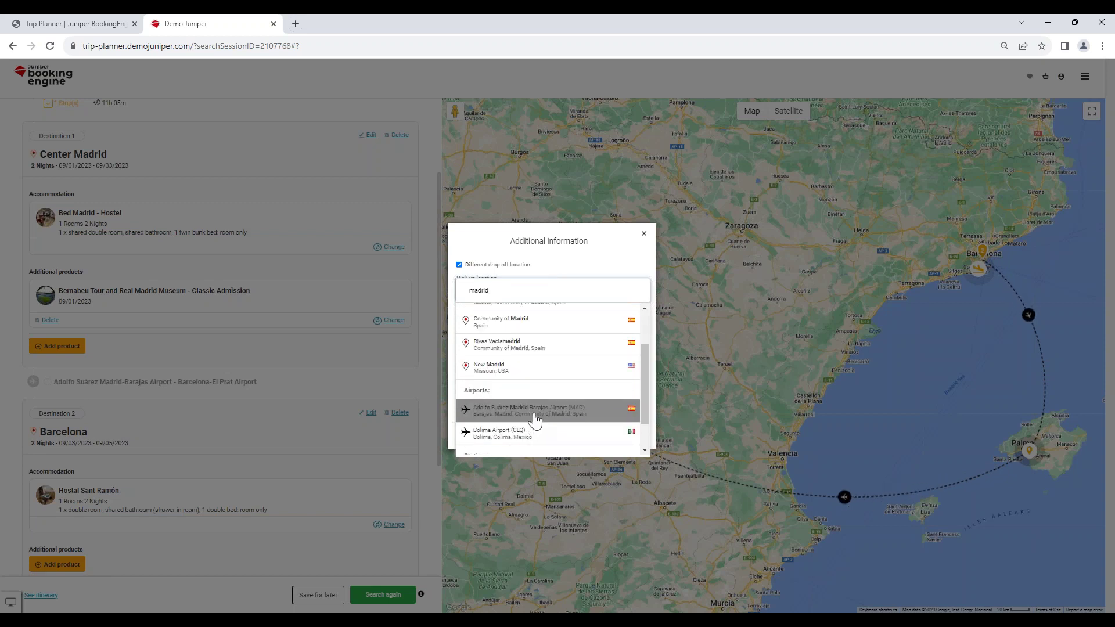
{"action": "left_click", "coordinate": [535, 420]}
Set the car drop-off location to Barcelona-El Prat Airport.
{"action": "left_click", "coordinate": [536, 323]}
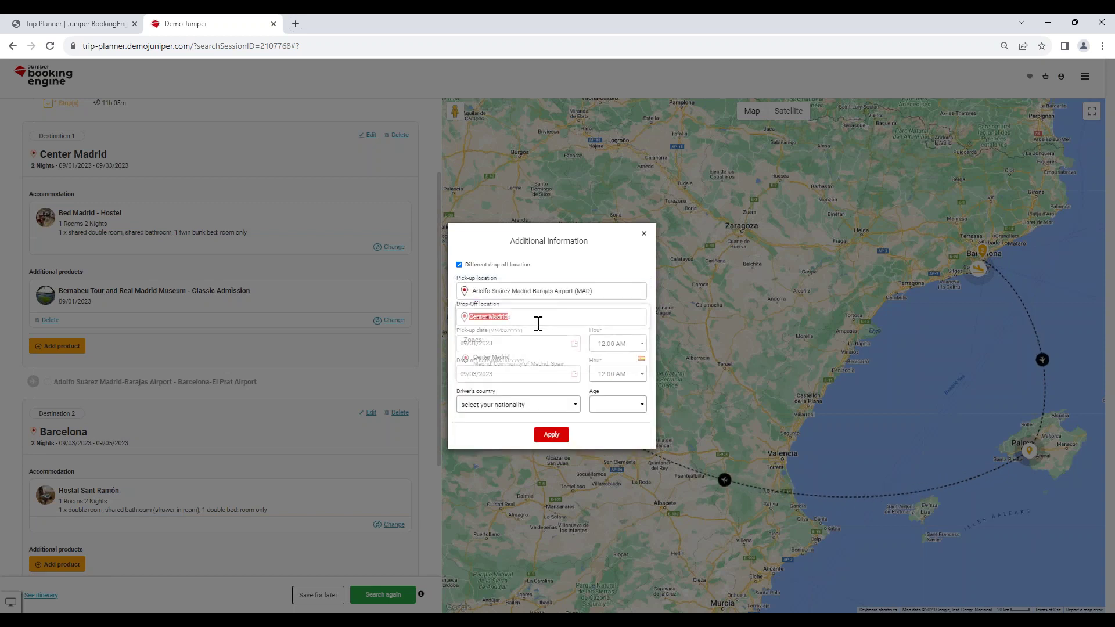
{"action": "left_click", "coordinate": [512, 352]}
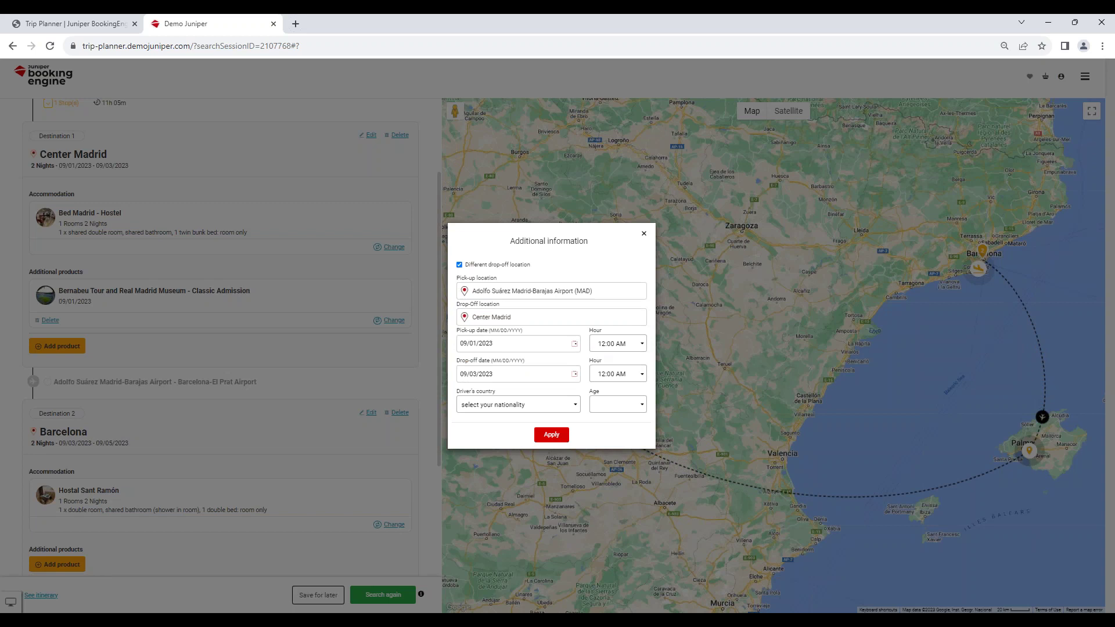
{"action": "left_click", "coordinate": [529, 318]}
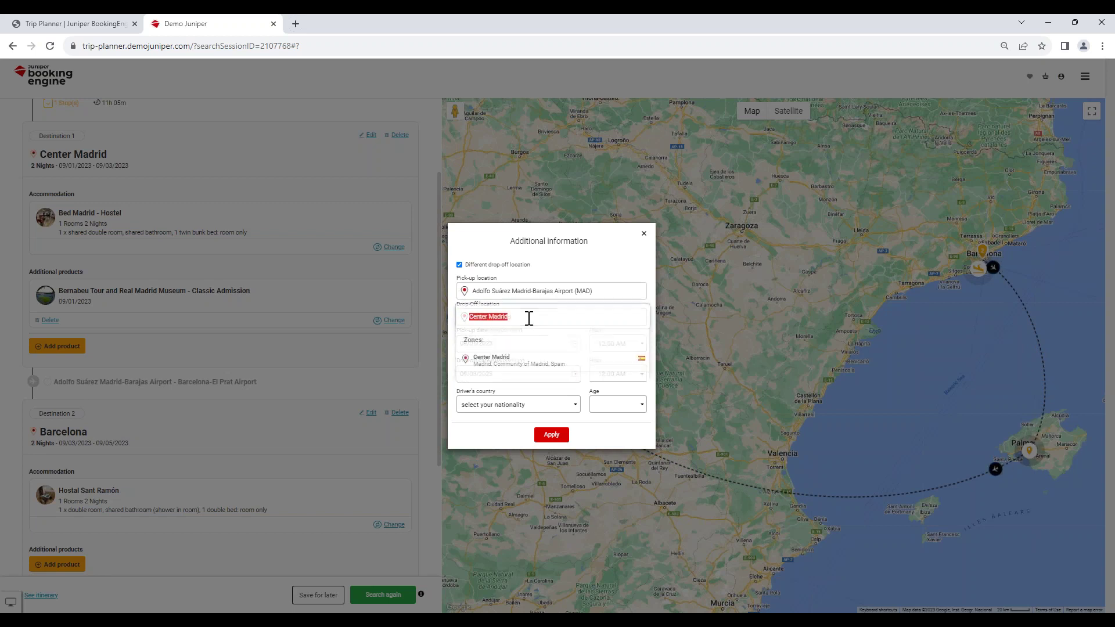
{"action": "key", "text": "BackSpace"}
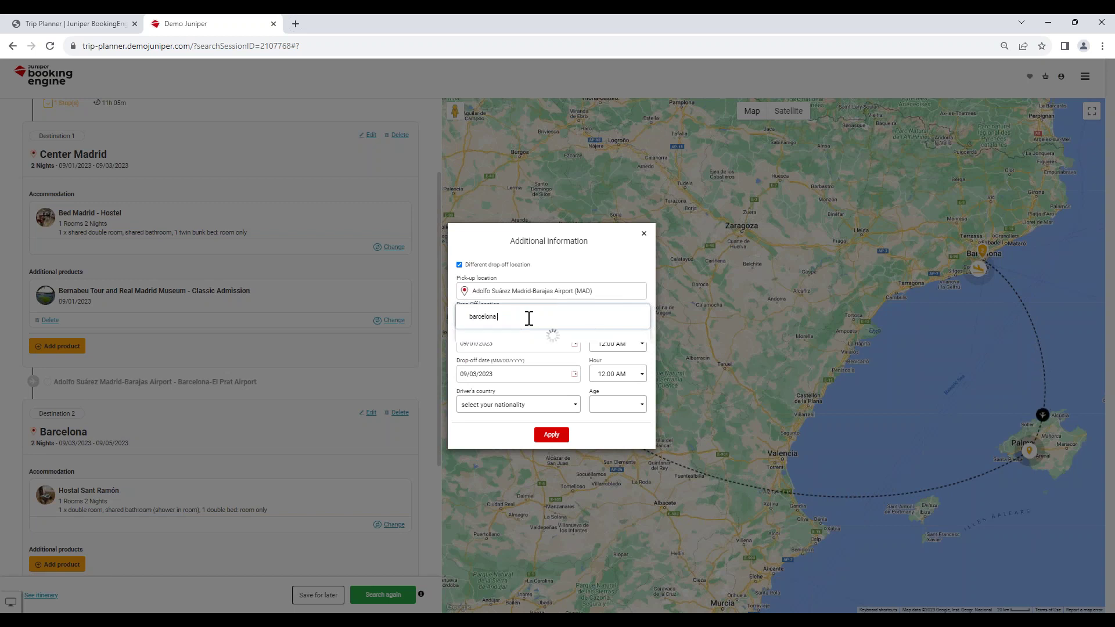
{"action": "scroll", "coordinate": [535, 455], "scroll_direction": "down", "scroll_amount": 3}
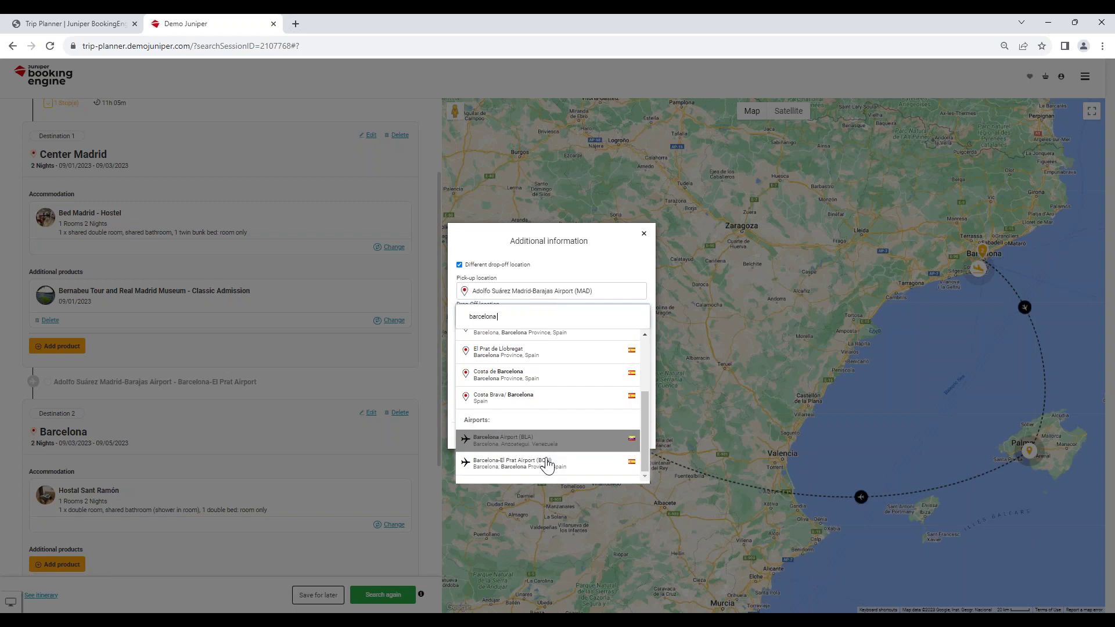
{"action": "left_click", "coordinate": [546, 464]}
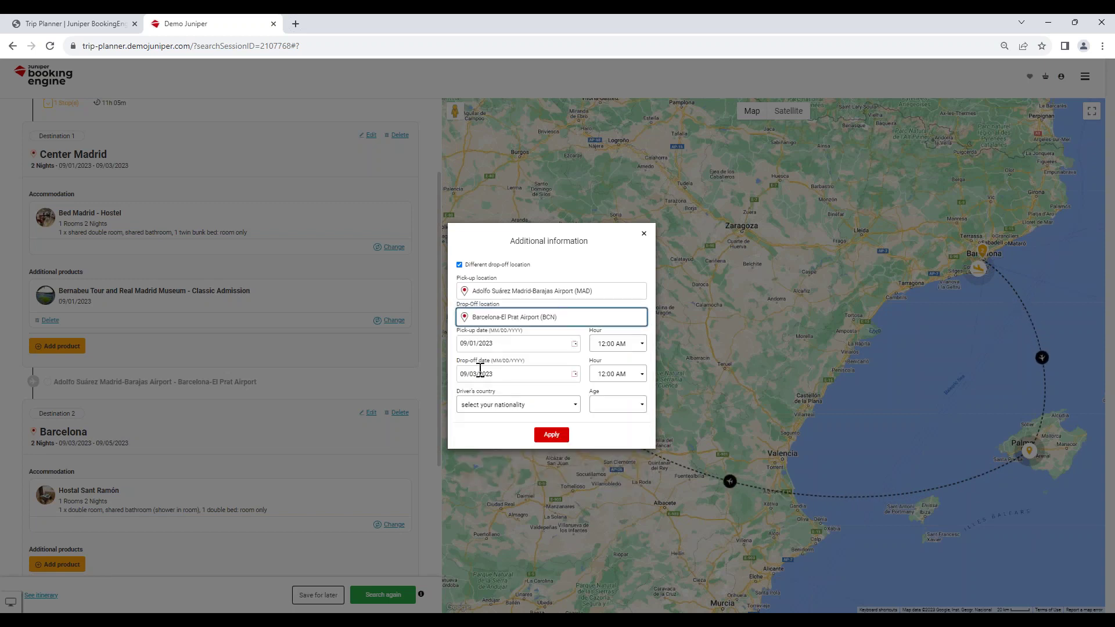
Set the driver's country to Spain and age to 30.
{"action": "left_click", "coordinate": [558, 405]}
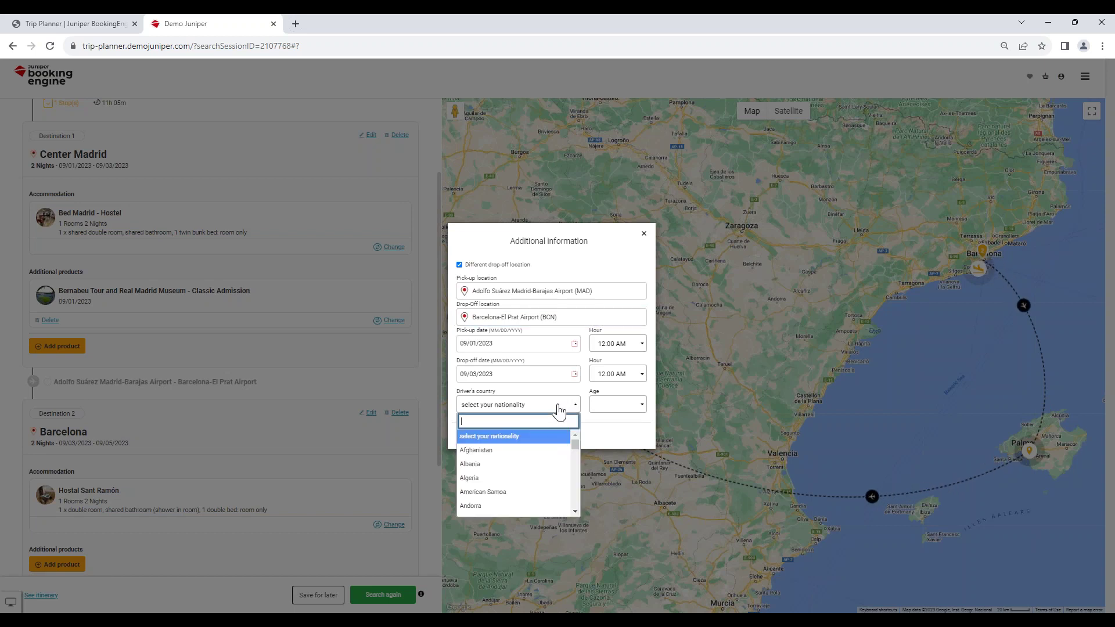
{"action": "type", "text": "spain"}
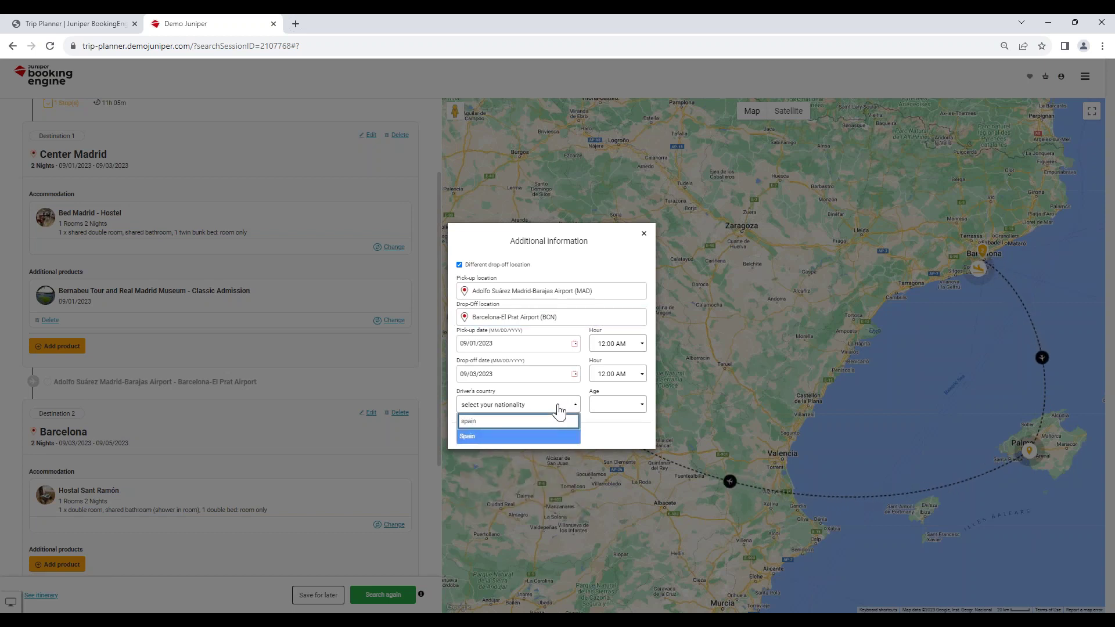
{"action": "key", "text": "Return"}
{"action": "left_click", "coordinate": [609, 404]}
{"action": "scroll", "coordinate": [629, 485], "scroll_direction": "down", "scroll_amount": 2}
{"action": "left_click", "coordinate": [617, 505]}
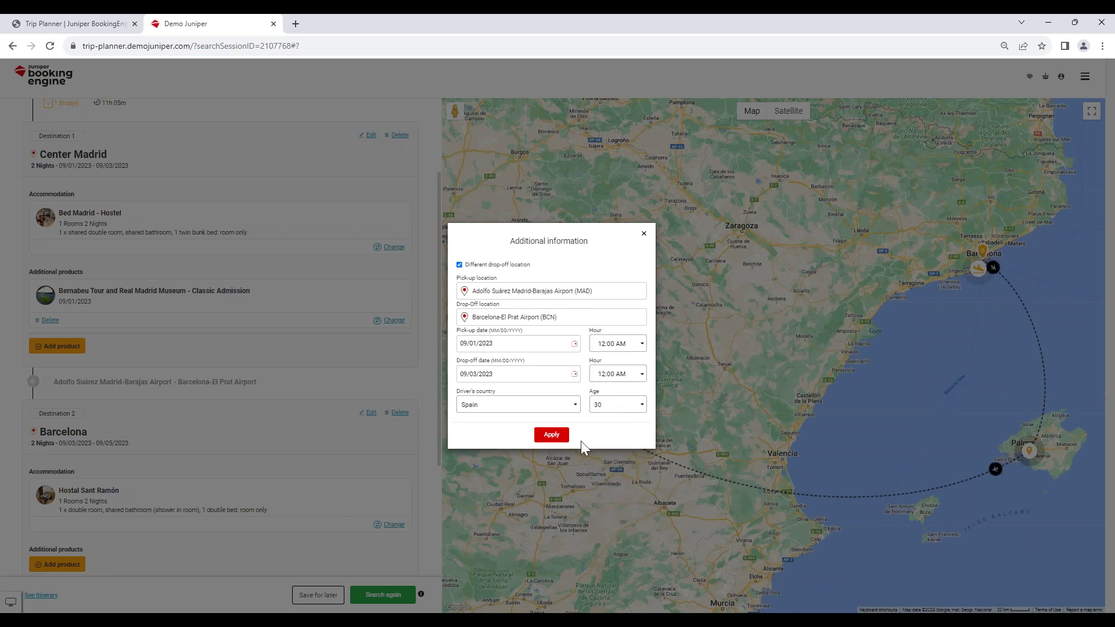
Search rentals and add the Citroen C1 or similar, Madrid to Barcelona airport, total $843.
{"action": "left_click", "coordinate": [552, 436]}
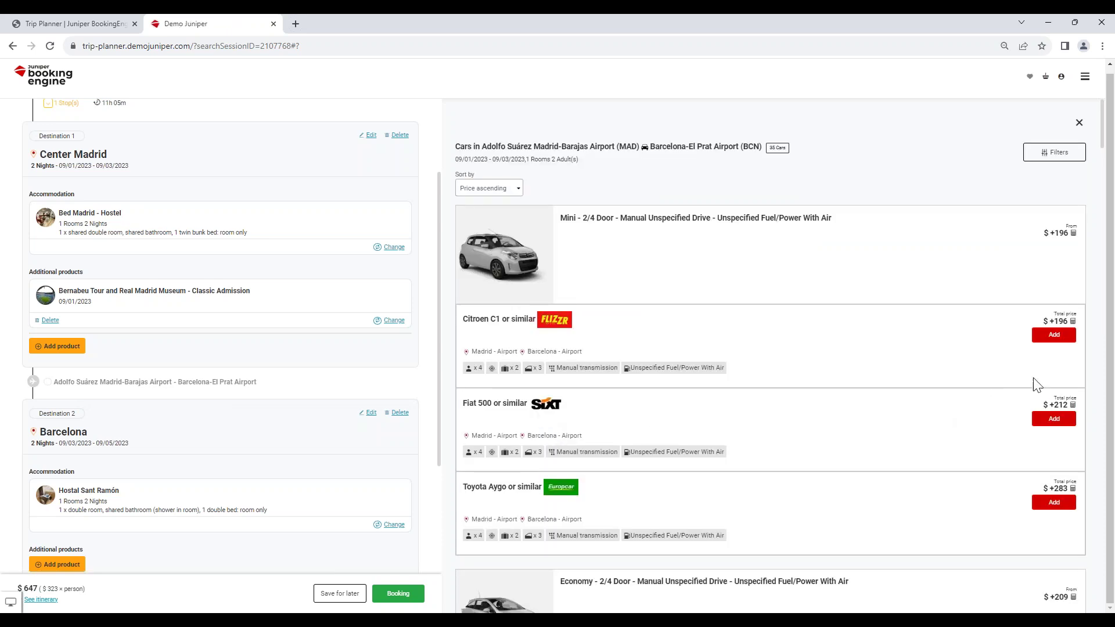
{"action": "left_click", "coordinate": [1046, 337]}
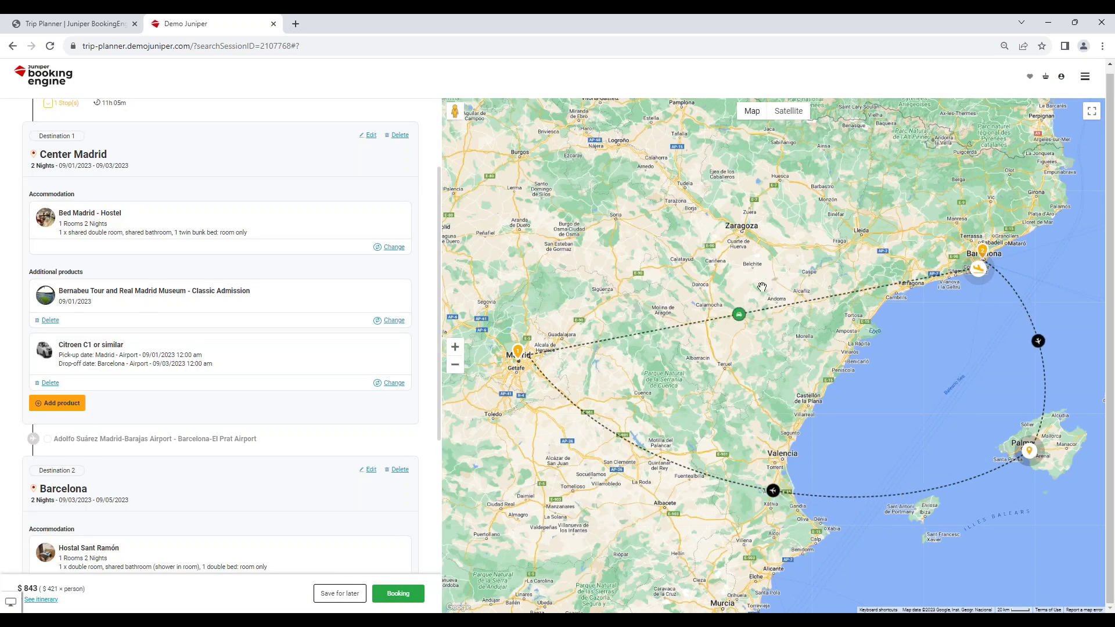
{"action": "scroll", "coordinate": [156, 423], "scroll_direction": "down", "scroll_amount": 1}
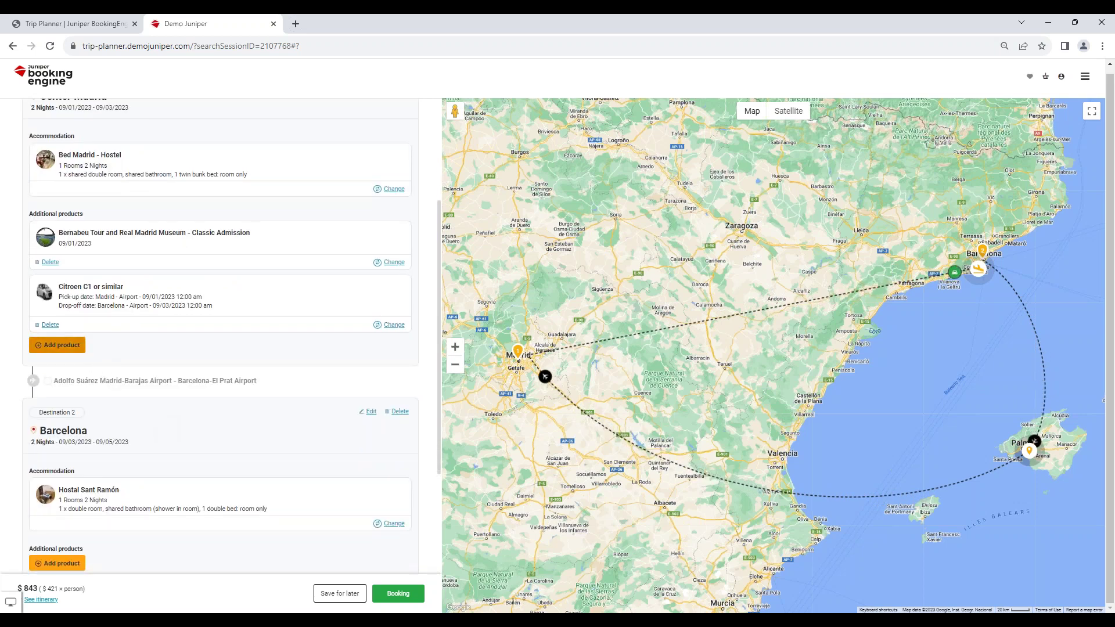
{"action": "scroll", "coordinate": [169, 396], "scroll_direction": "down", "scroll_amount": 1}
{"action": "scroll", "coordinate": [171, 395], "scroll_direction": "down", "scroll_amount": 1}
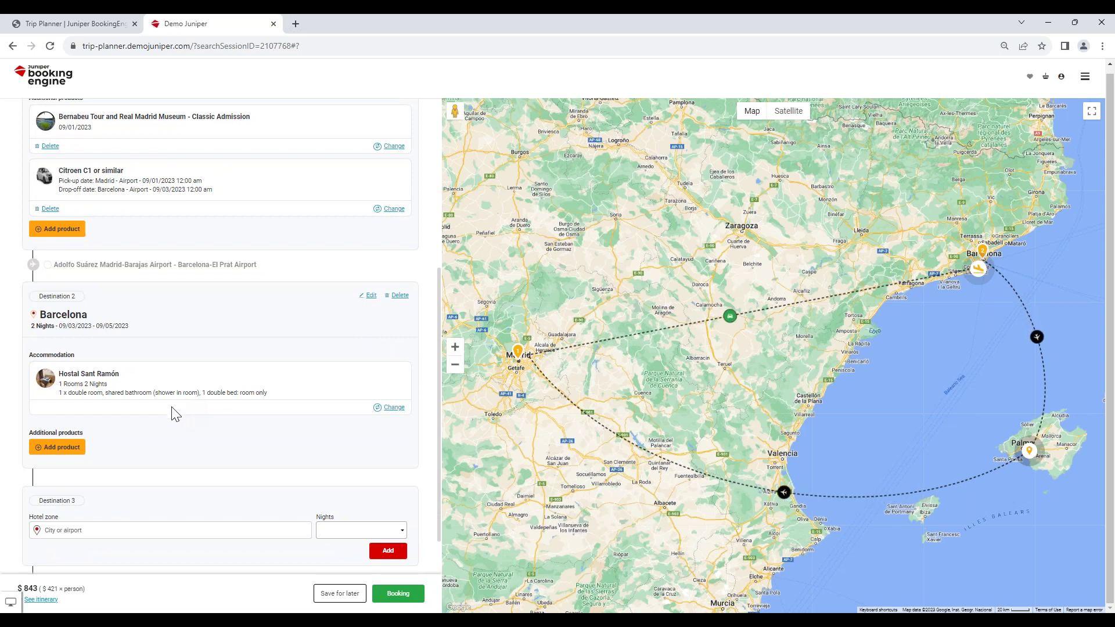
Sort Barcelona services Name A-Z and add the German 60 Minutes Segway Tour, total $901.
{"action": "left_click", "coordinate": [51, 448]}
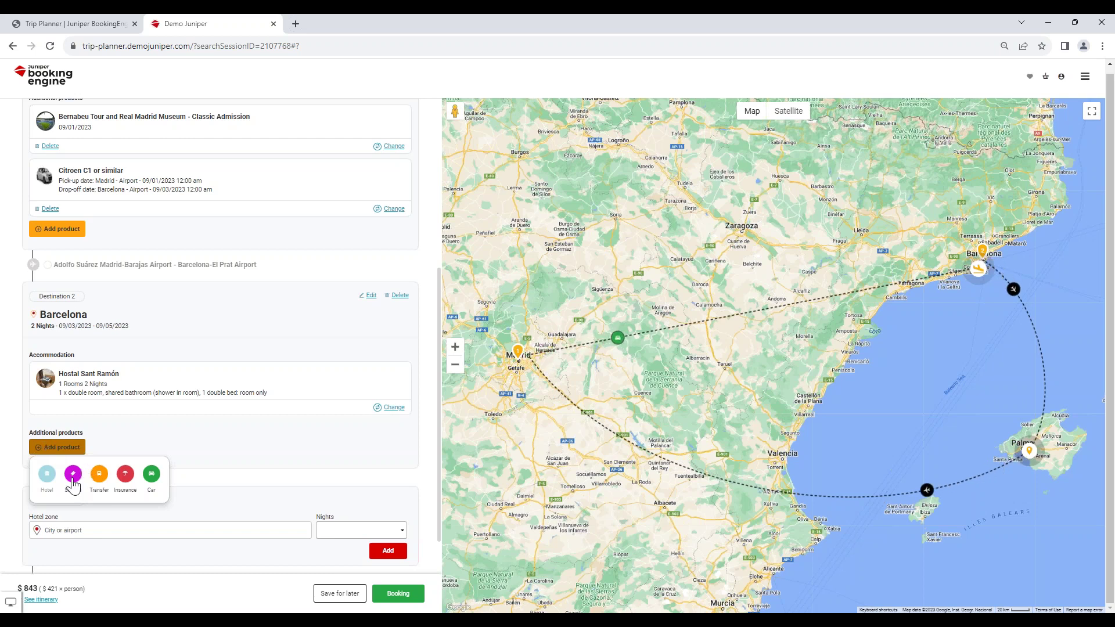
{"action": "left_click", "coordinate": [120, 463]}
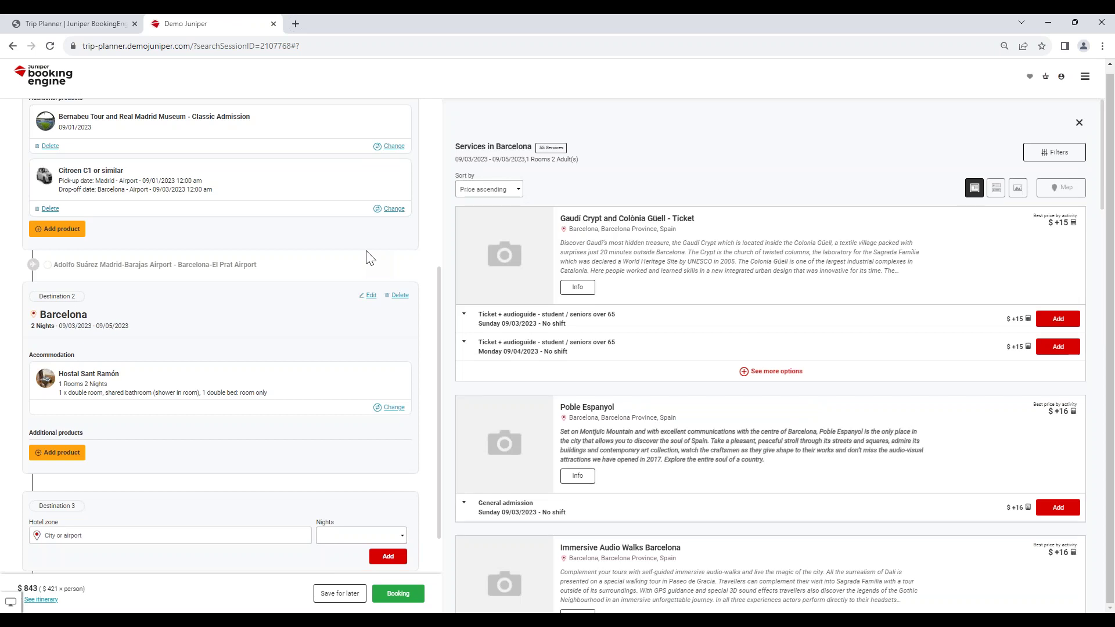
{"action": "left_click", "coordinate": [504, 189]}
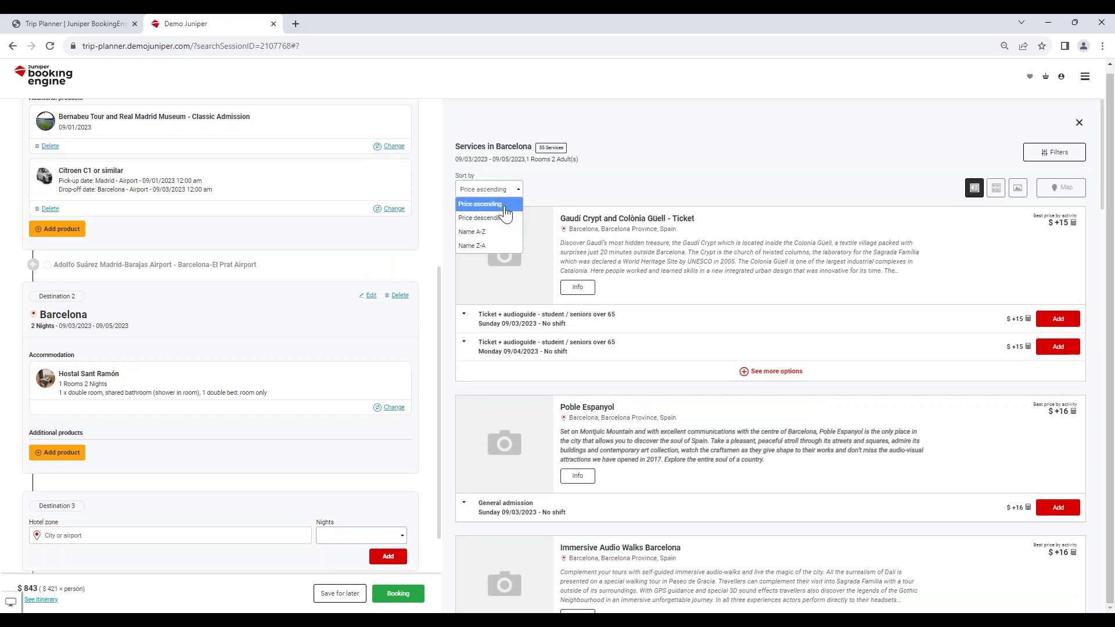
{"action": "left_click", "coordinate": [491, 232]}
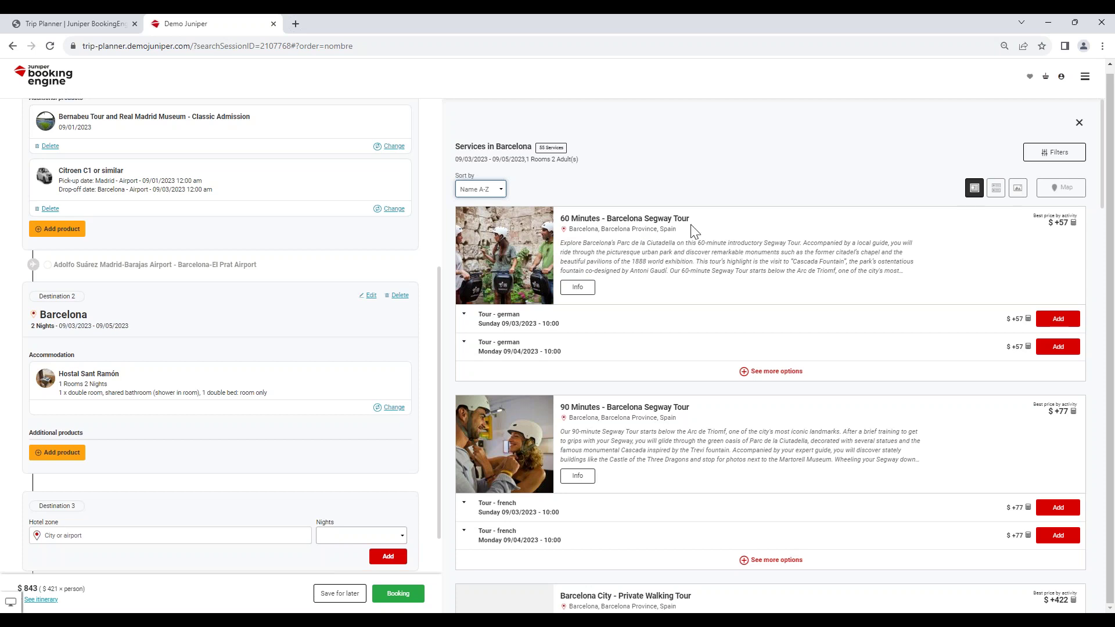
{"action": "left_click", "coordinate": [1057, 319]}
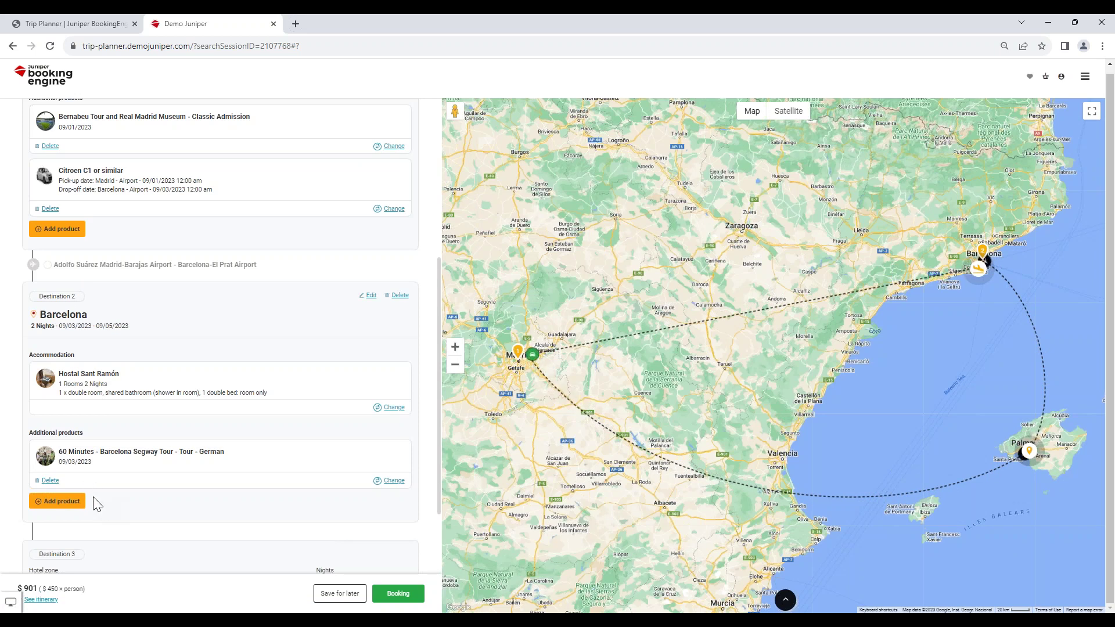
Delete the Barcelona Segway tour and confirm, returning the total to $843.
{"action": "left_click", "coordinate": [49, 481]}
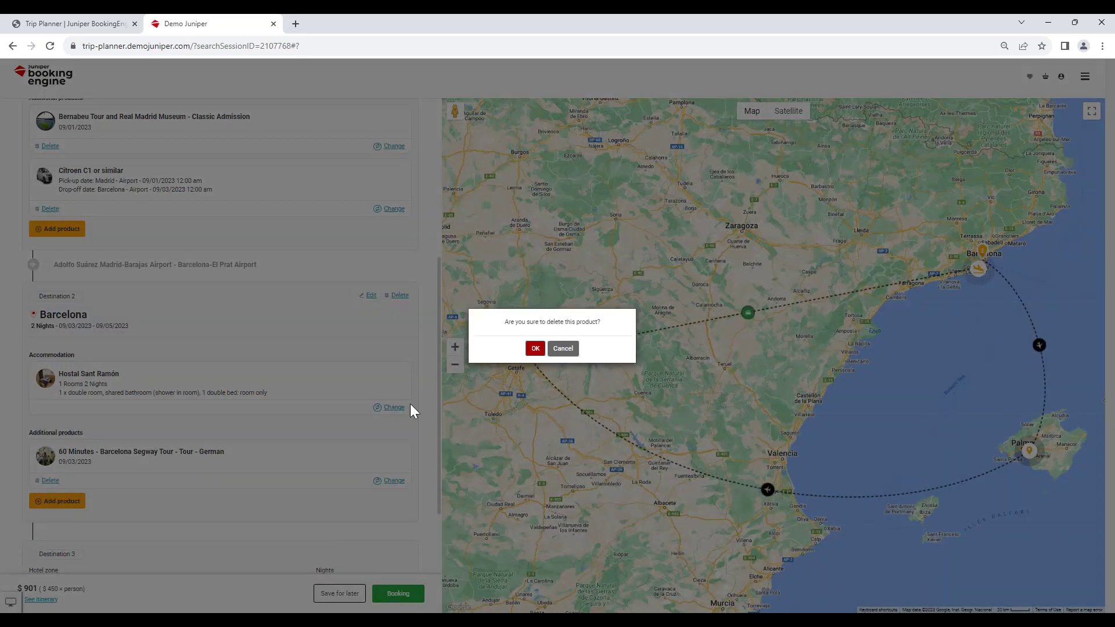
{"action": "left_click", "coordinate": [536, 349]}
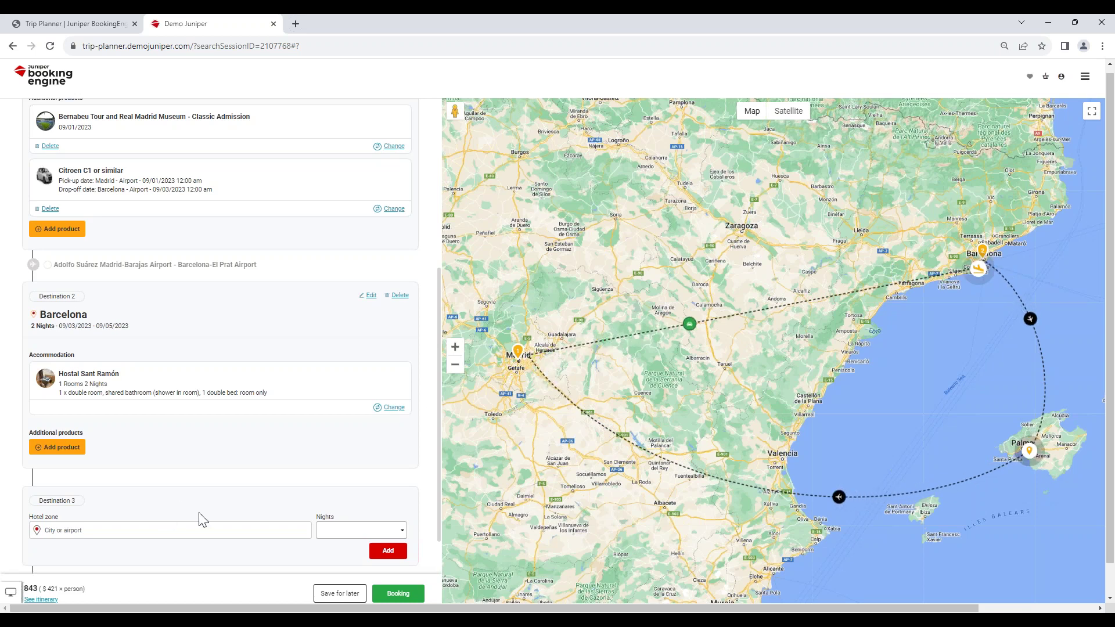
{"action": "scroll", "coordinate": [201, 473], "scroll_direction": "down", "scroll_amount": 1}
{"action": "scroll", "coordinate": [202, 473], "scroll_direction": "down", "scroll_amount": 1}
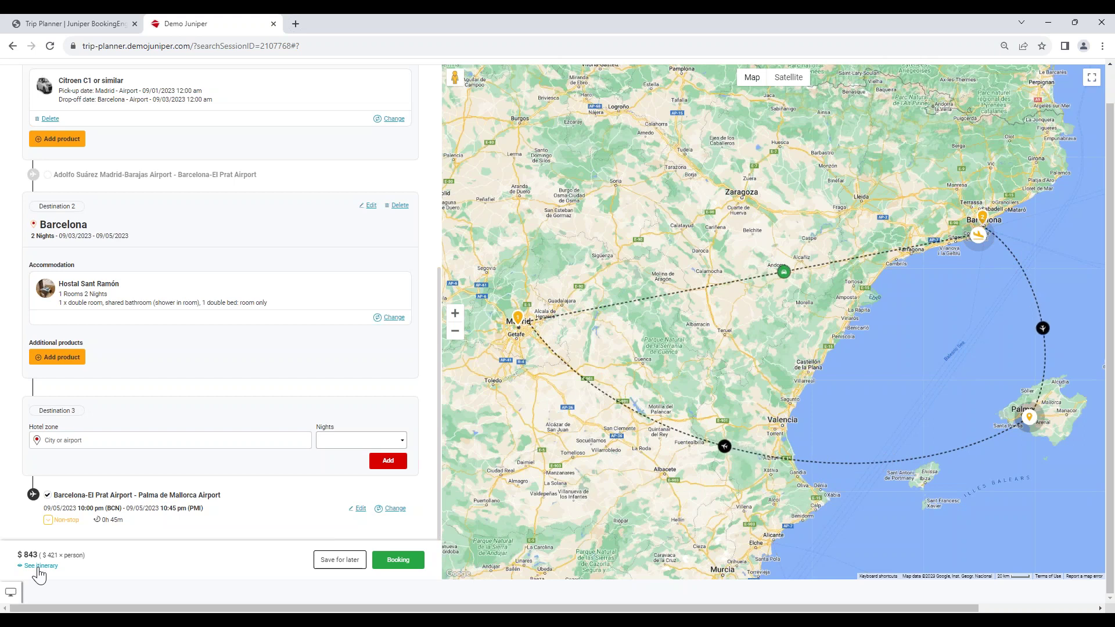
Preview the itinerary with flights, hotels, Bernabeu tour and Citroen C1, then save for later.
{"action": "left_click", "coordinate": [40, 568]}
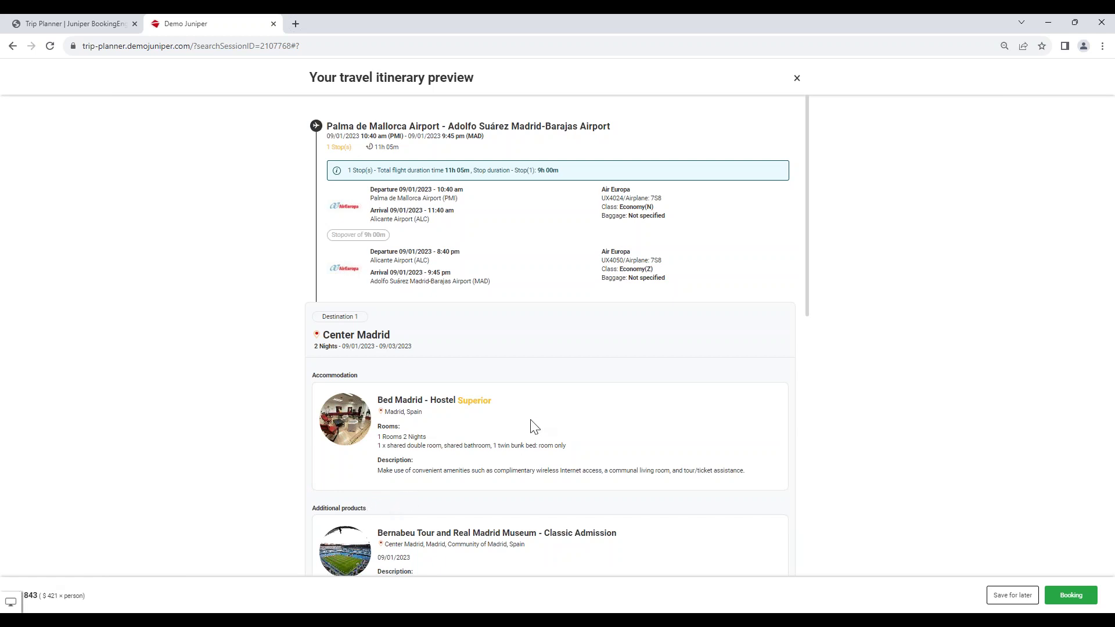
{"action": "scroll", "coordinate": [534, 427], "scroll_direction": "down", "scroll_amount": 4}
{"action": "scroll", "coordinate": [533, 434], "scroll_direction": "down", "scroll_amount": 5}
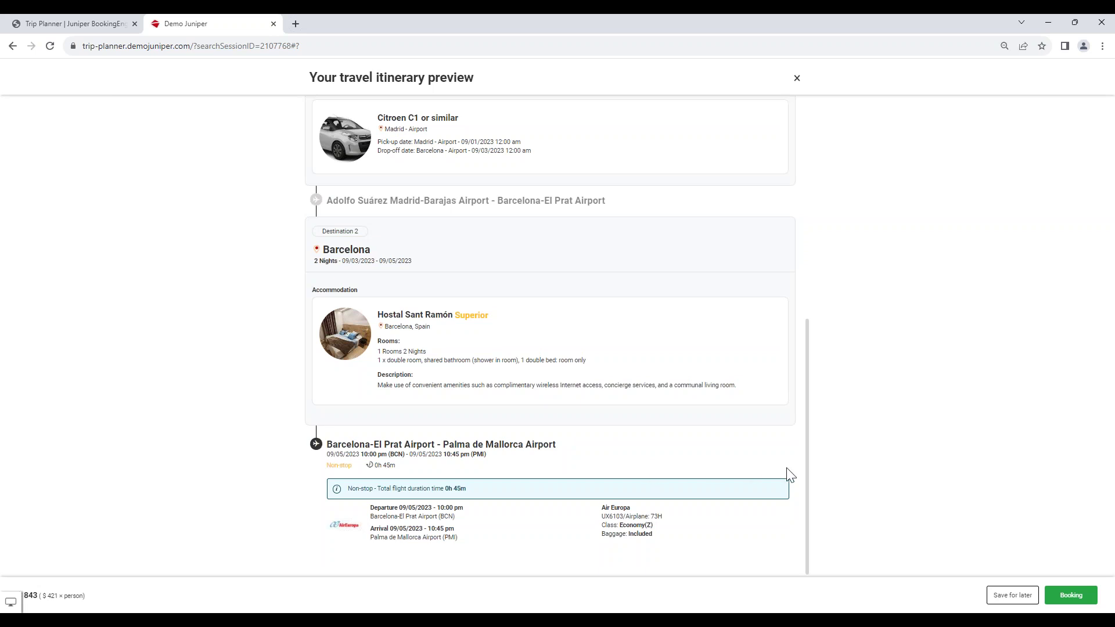
{"action": "left_click", "coordinate": [1011, 596]}
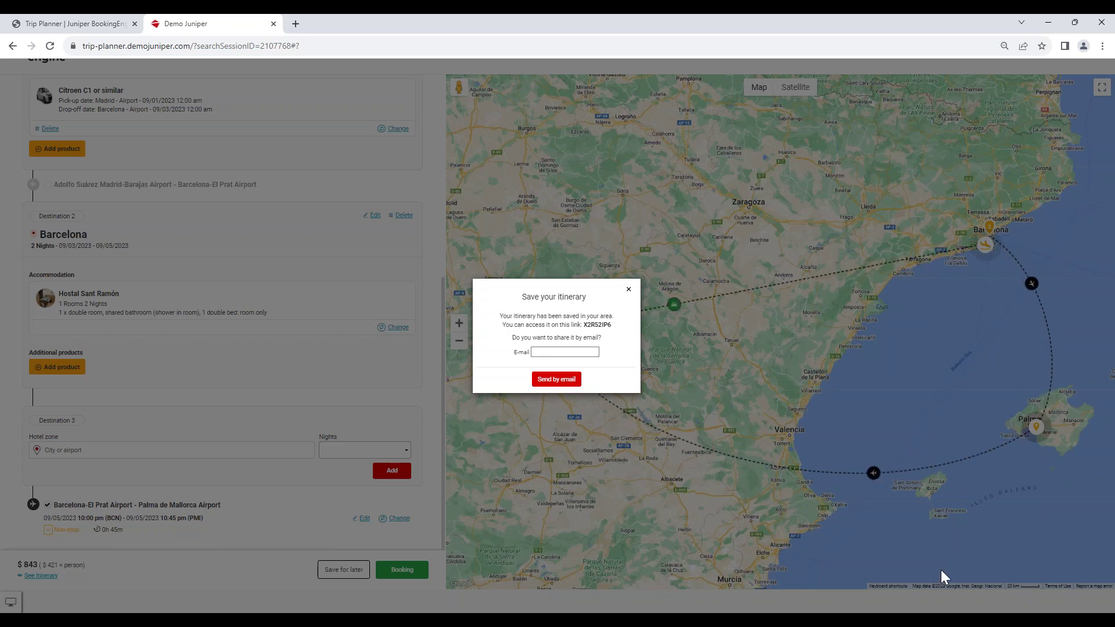
Copy the saved itinerary code link and close the save confirmation to return to the $843 trip planner.
{"action": "right_click", "coordinate": [601, 325]}
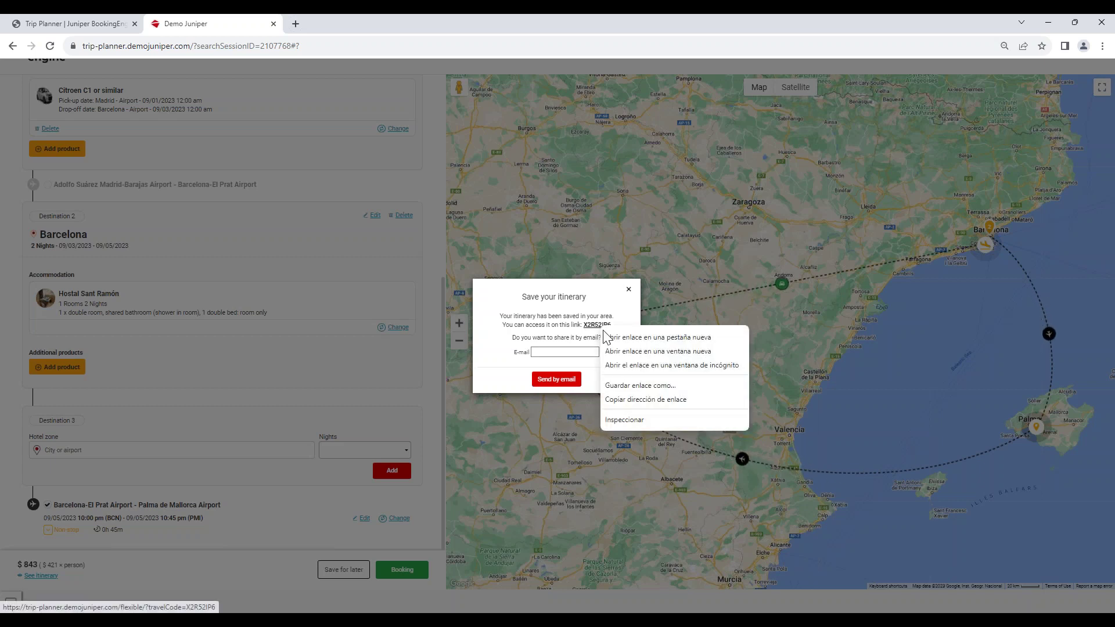
{"action": "left_click", "coordinate": [625, 319]}
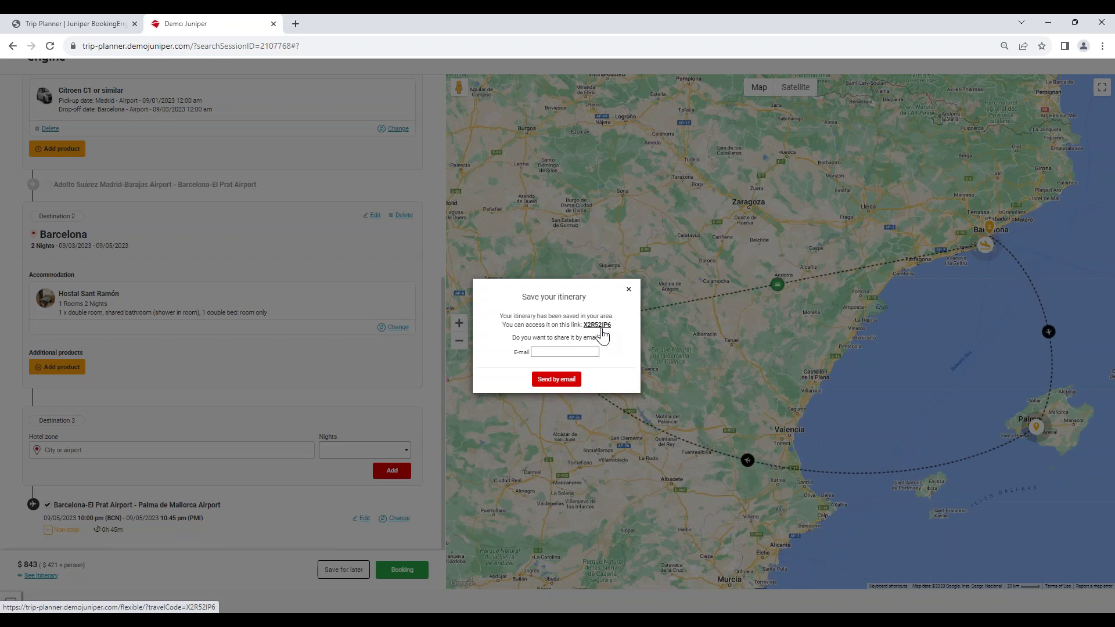
{"action": "left_click", "coordinate": [550, 353]}
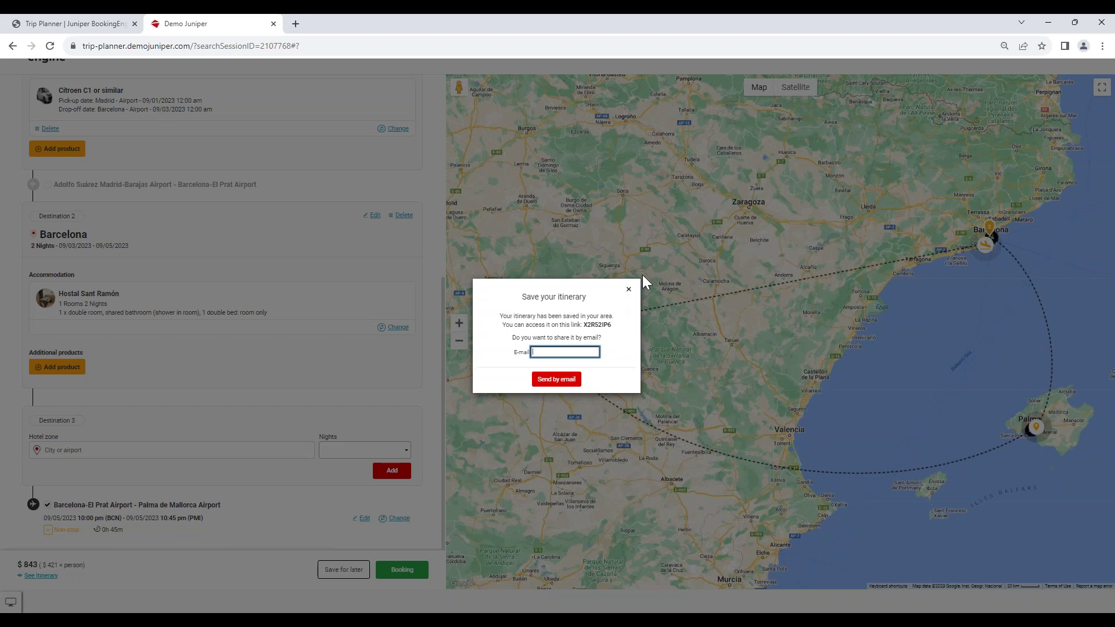
{"action": "left_click", "coordinate": [629, 292]}
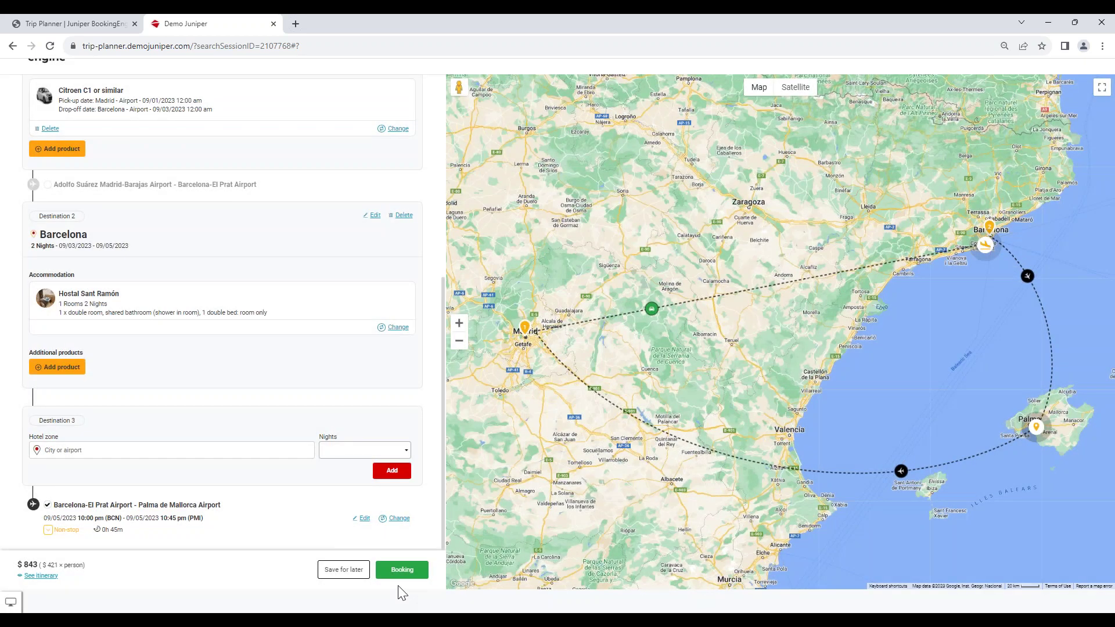
Proceed to the booking form and give Adult 1 title Mr., a name and a surname.
{"action": "left_click", "coordinate": [403, 570]}
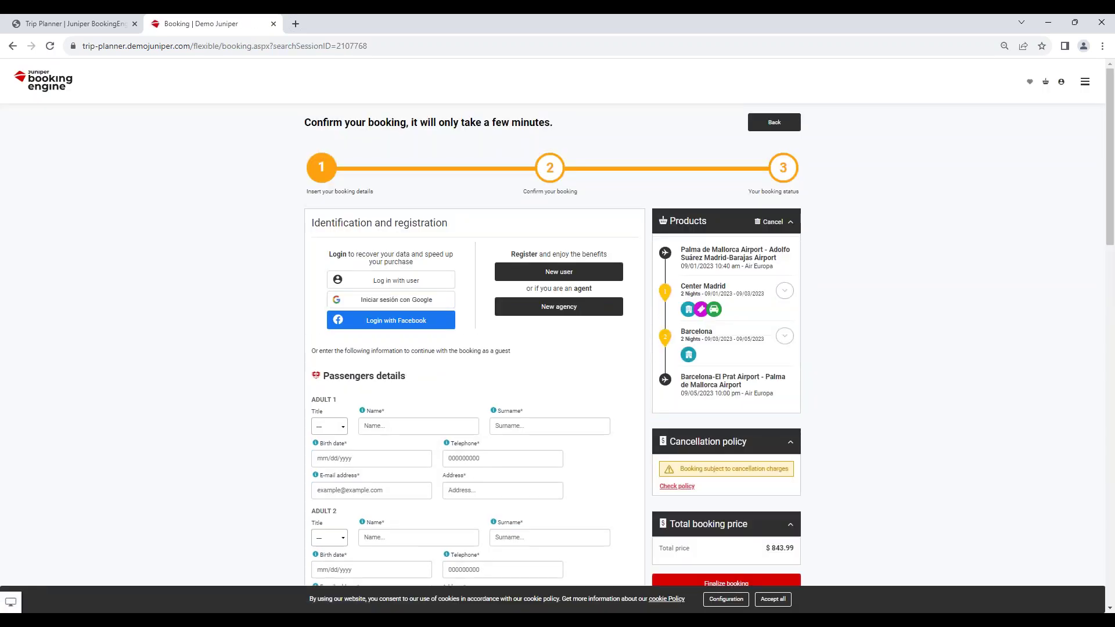
{"action": "scroll", "coordinate": [450, 384], "scroll_direction": "down", "scroll_amount": 2}
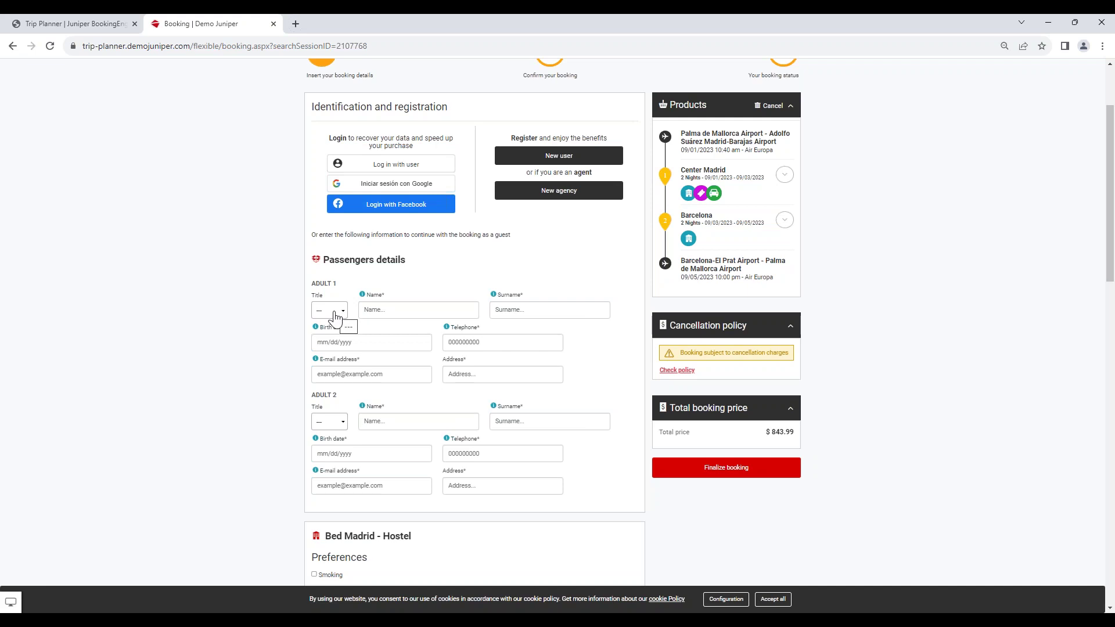
{"action": "left_click", "coordinate": [335, 318]}
{"action": "left_click", "coordinate": [330, 335]}
{"action": "left_click", "coordinate": [401, 309]}
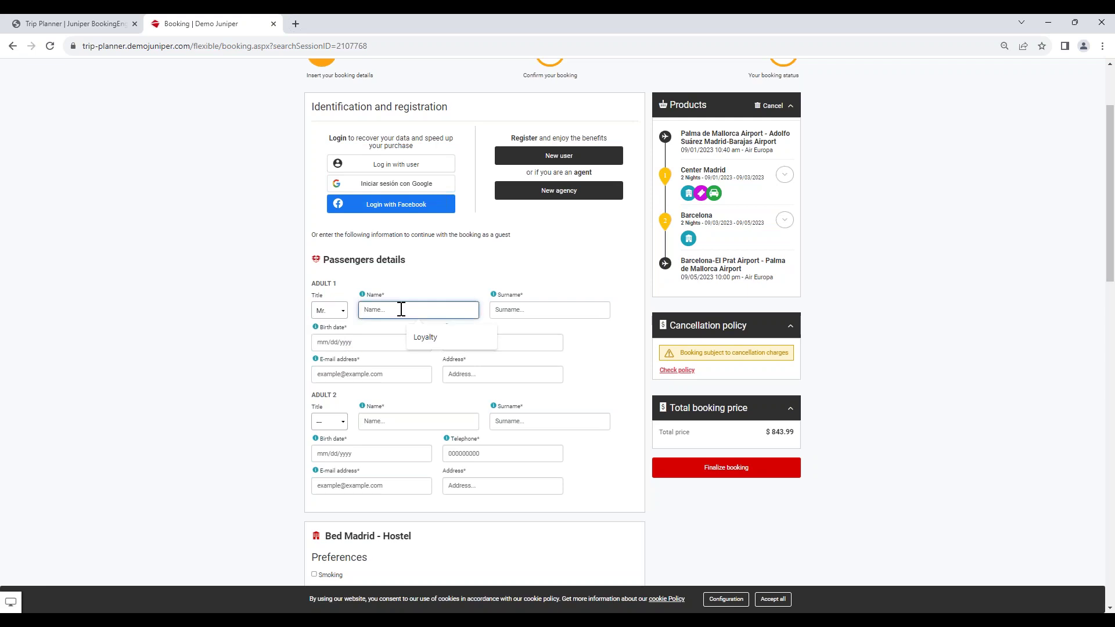
{"action": "type", "text": "Trip"}
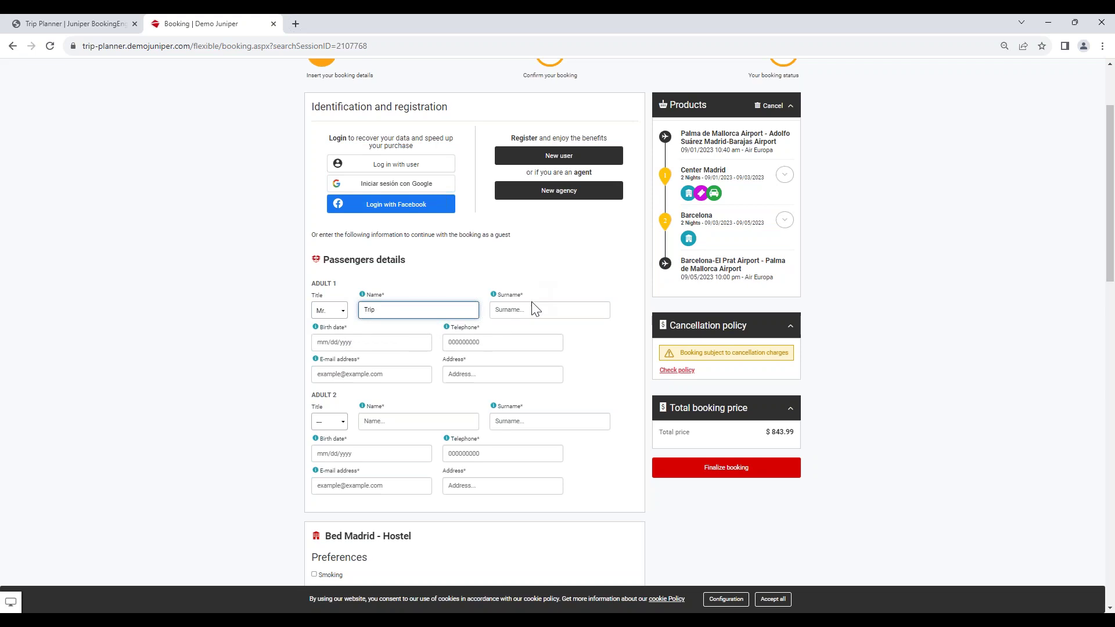
{"action": "left_click", "coordinate": [534, 310]}
{"action": "type", "text": "Test"}
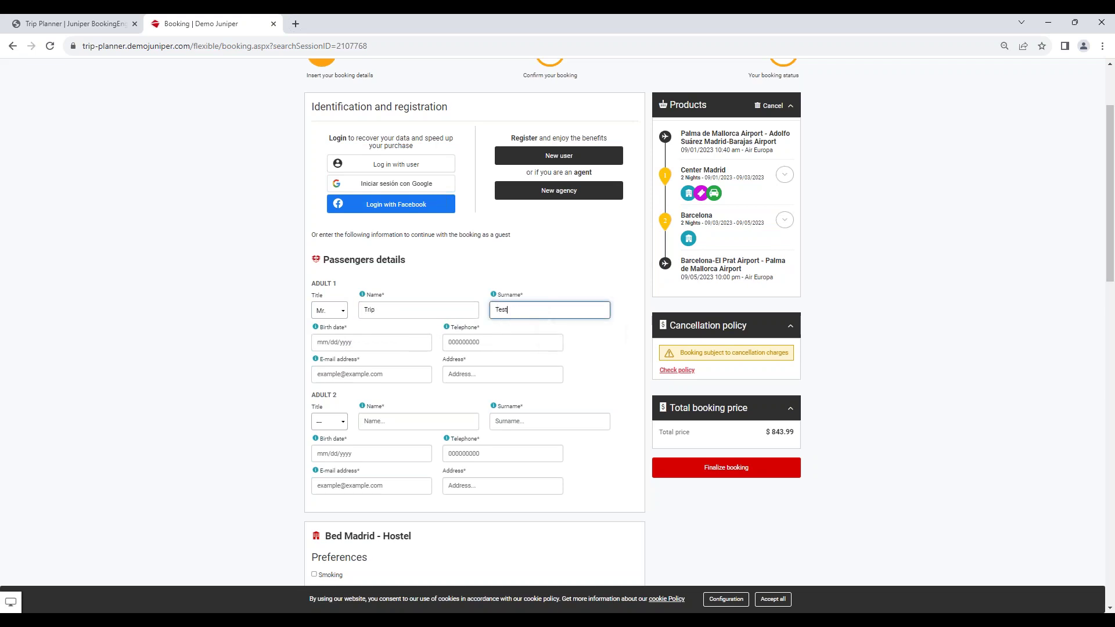
Enter Adult 1's birth date 01/01/1993, telephone, corrected e-mail and address.
{"action": "left_click", "coordinate": [349, 344]}
{"action": "type", "text": "01/01/1993"}
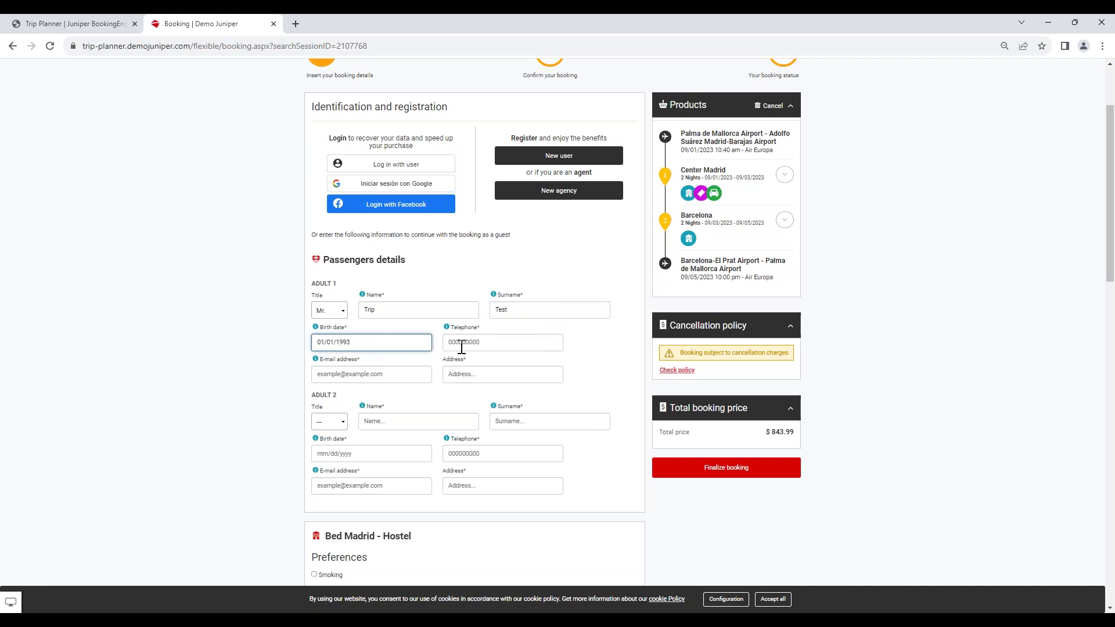
{"action": "left_click", "coordinate": [464, 347]}
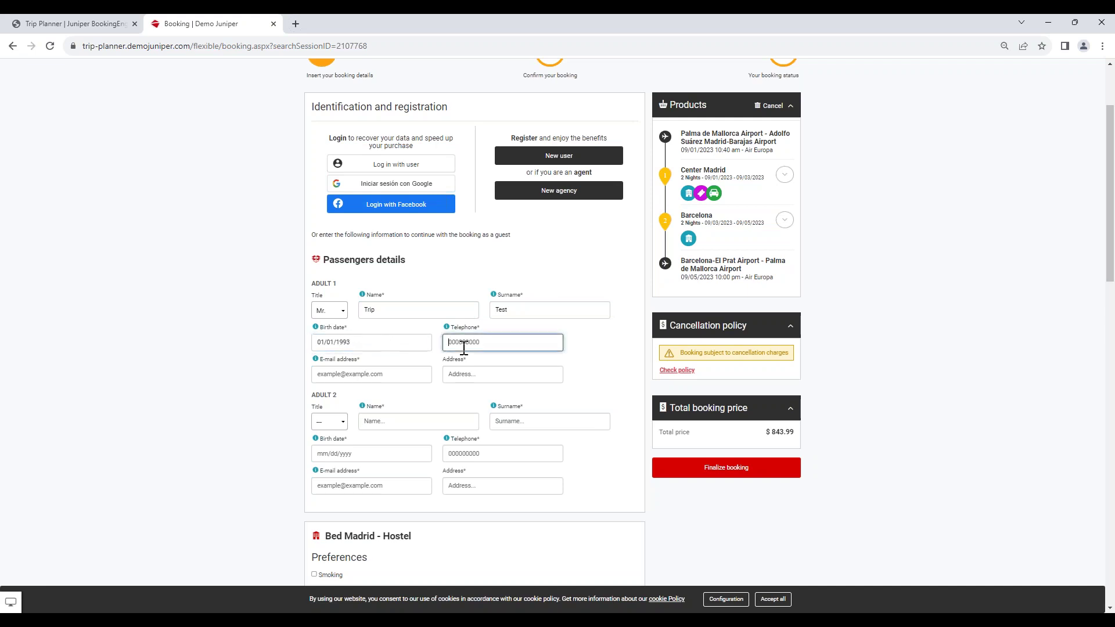
{"action": "type", "text": "666666666"}
{"action": "left_click", "coordinate": [423, 377]}
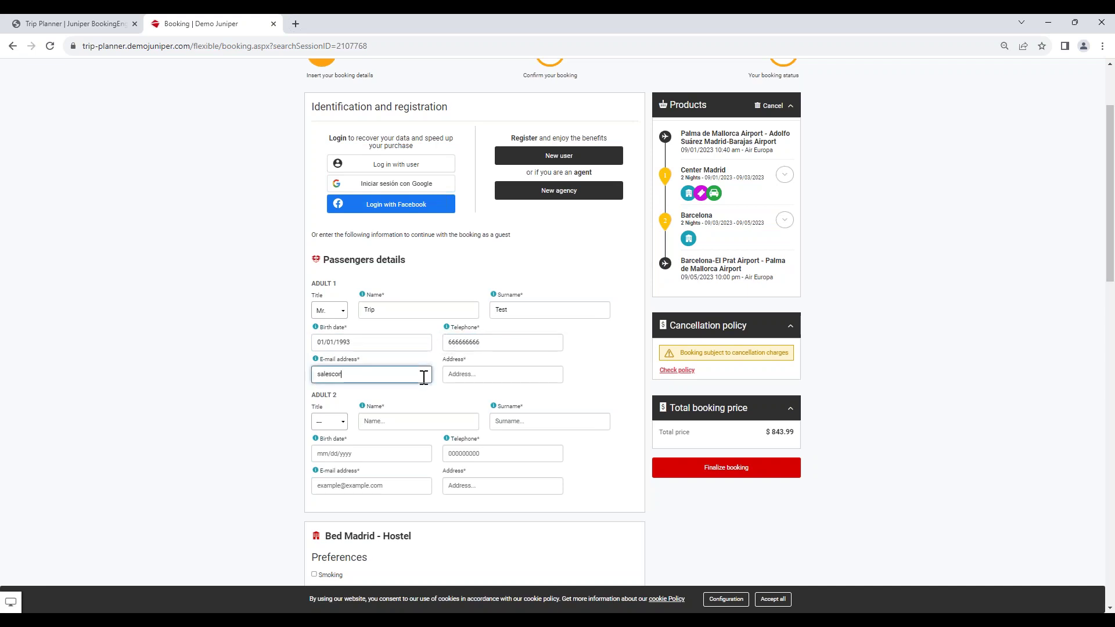
{"action": "left_click", "coordinate": [397, 375]}
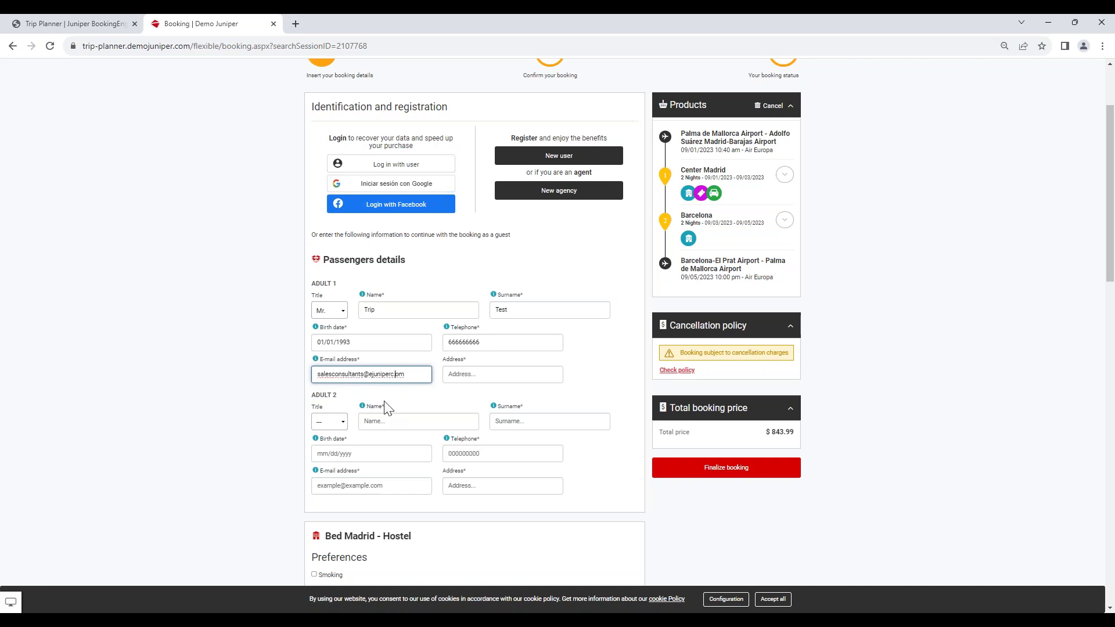
{"action": "key", "text": "BackSpace"}
{"action": "key", "text": "BackSpace"}
{"action": "type", "text": ".c"}
{"action": "left_click", "coordinate": [468, 373]}
{"action": "type", "text": "Juniper"}
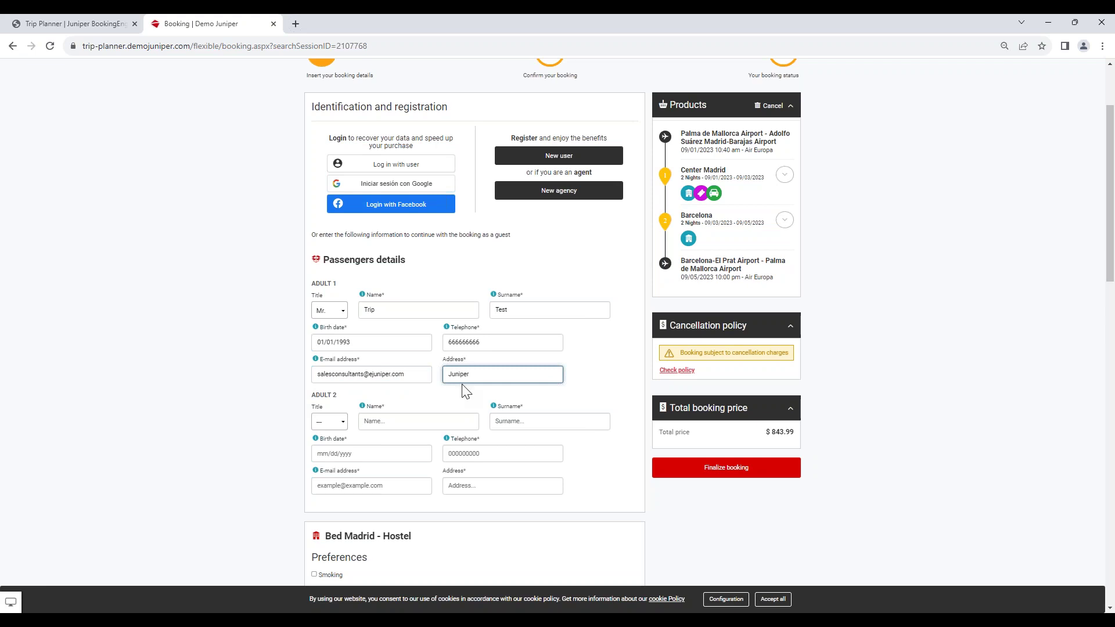
{"action": "left_click", "coordinate": [332, 424]}
Set Adult 2's title to Mrs., enter a name and surname, and birth date 01/01/1994.
{"action": "left_click", "coordinate": [340, 465]}
{"action": "left_click", "coordinate": [402, 420]}
{"action": "type", "text": "Tr"}
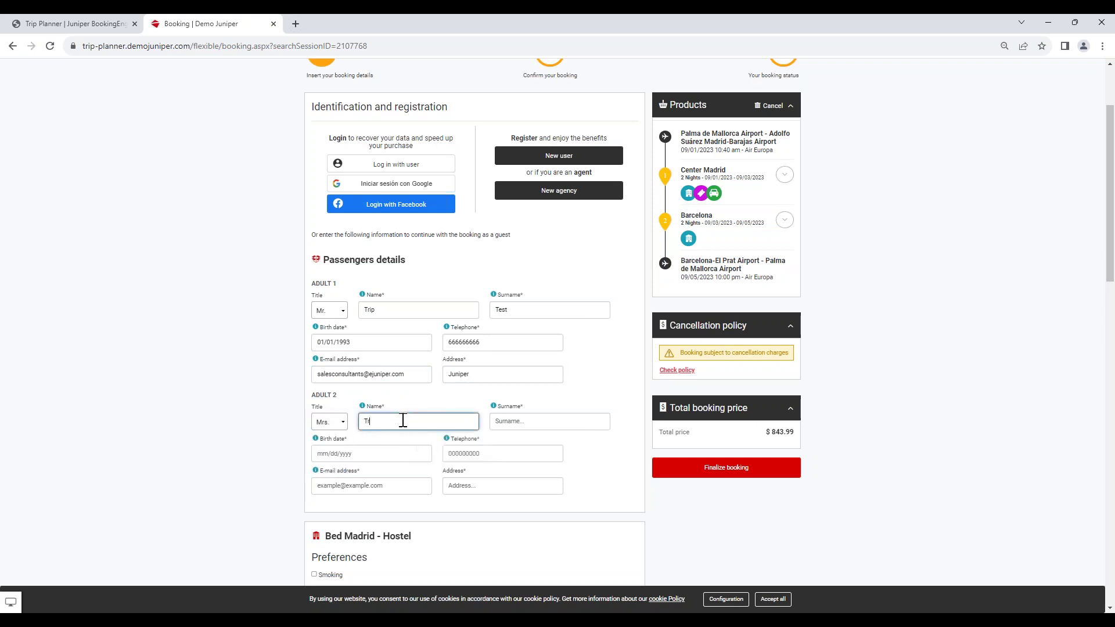
{"action": "type", "text": "ip"}
{"action": "left_click", "coordinate": [502, 419]}
{"action": "type", "text": "Test"}
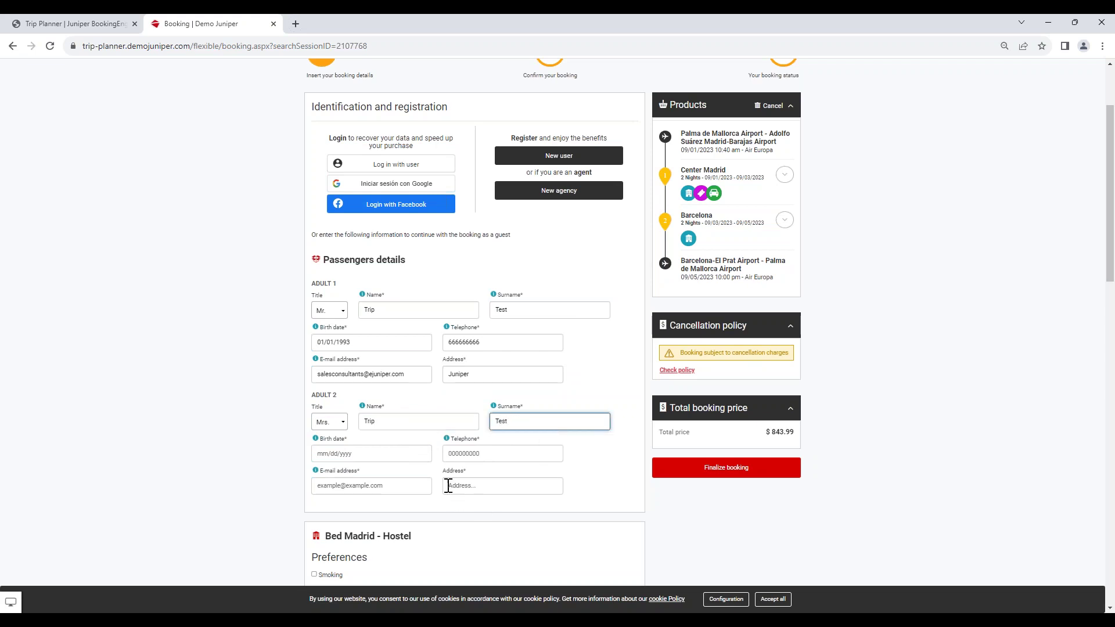
{"action": "left_click", "coordinate": [388, 446]}
{"action": "type", "text": "01/01/"}
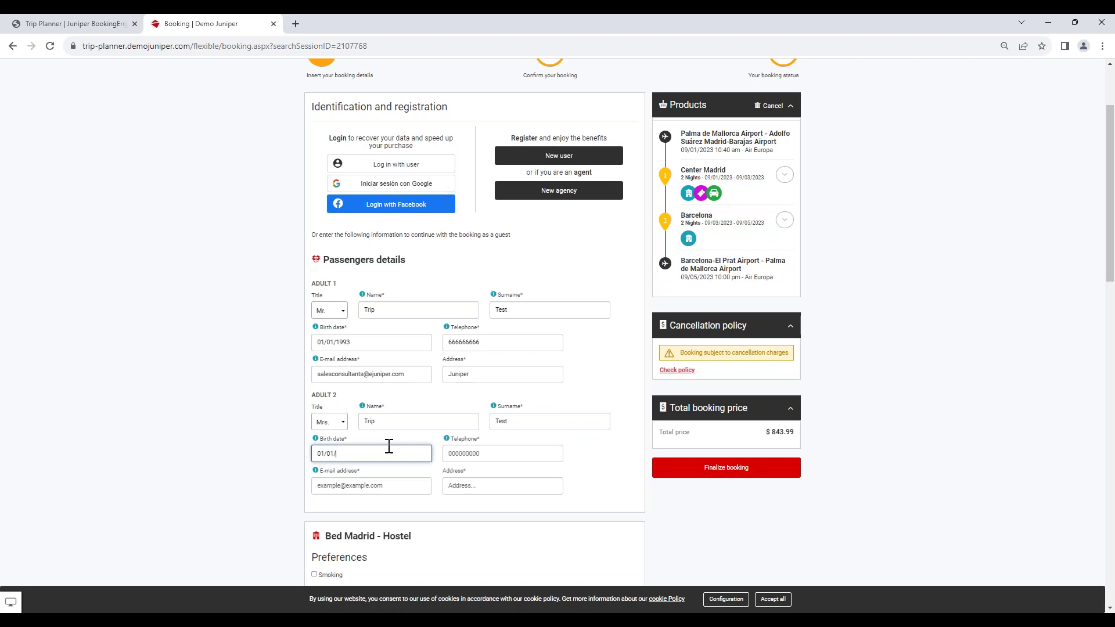
{"action": "type", "text": "1994"}
Enter Adult 2's telephone, e-mail and address, then review the rest of the booking page.
{"action": "left_click", "coordinate": [483, 458]}
{"action": "type", "text": "666666666"}
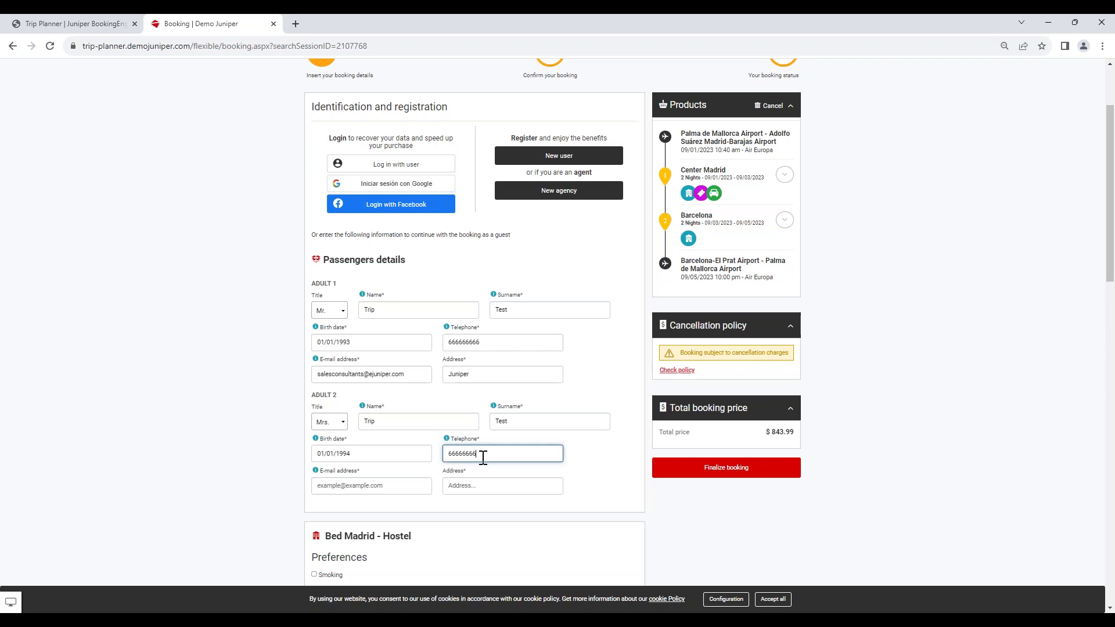
{"action": "left_click", "coordinate": [385, 491]}
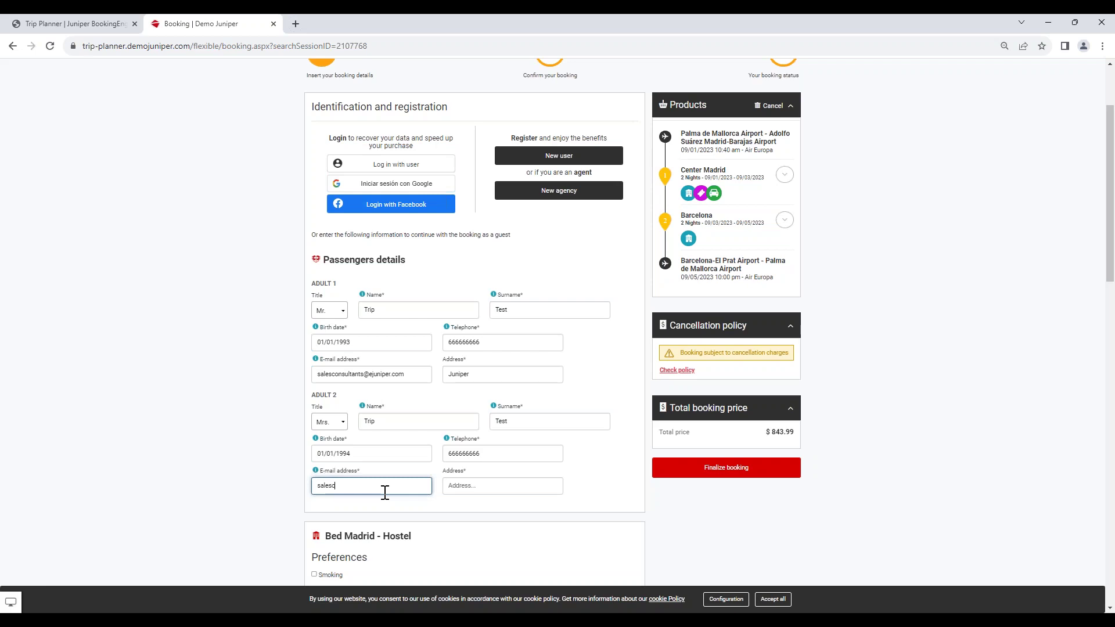
{"action": "left_click", "coordinate": [478, 487]}
{"action": "type", "text": "Junip"}
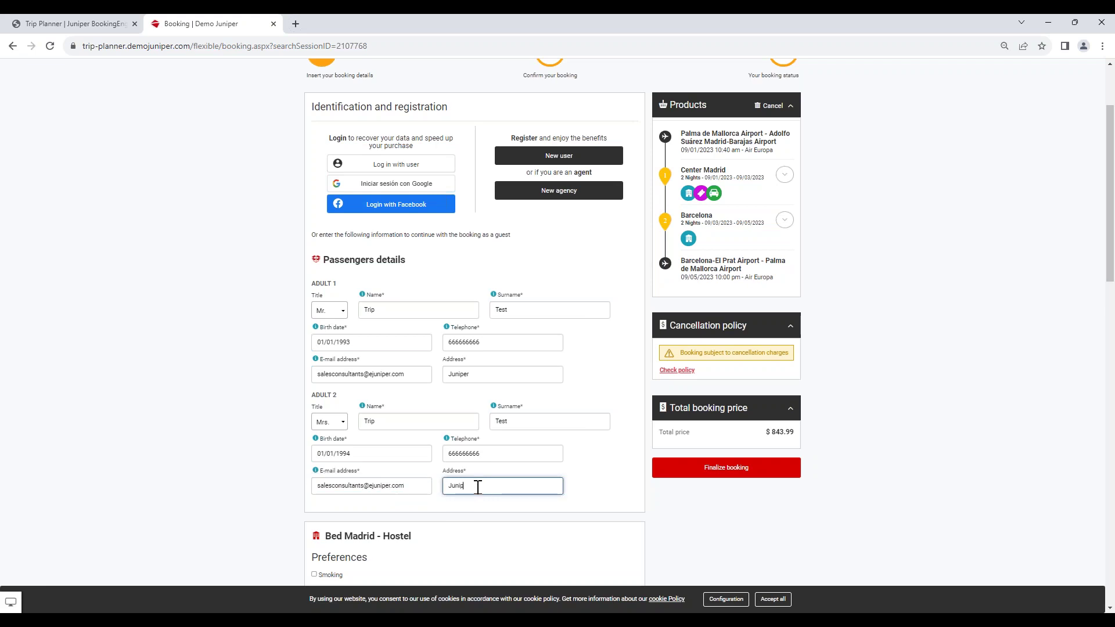
{"action": "type", "text": "er"}
{"action": "scroll", "coordinate": [555, 418], "scroll_direction": "down", "scroll_amount": 3}
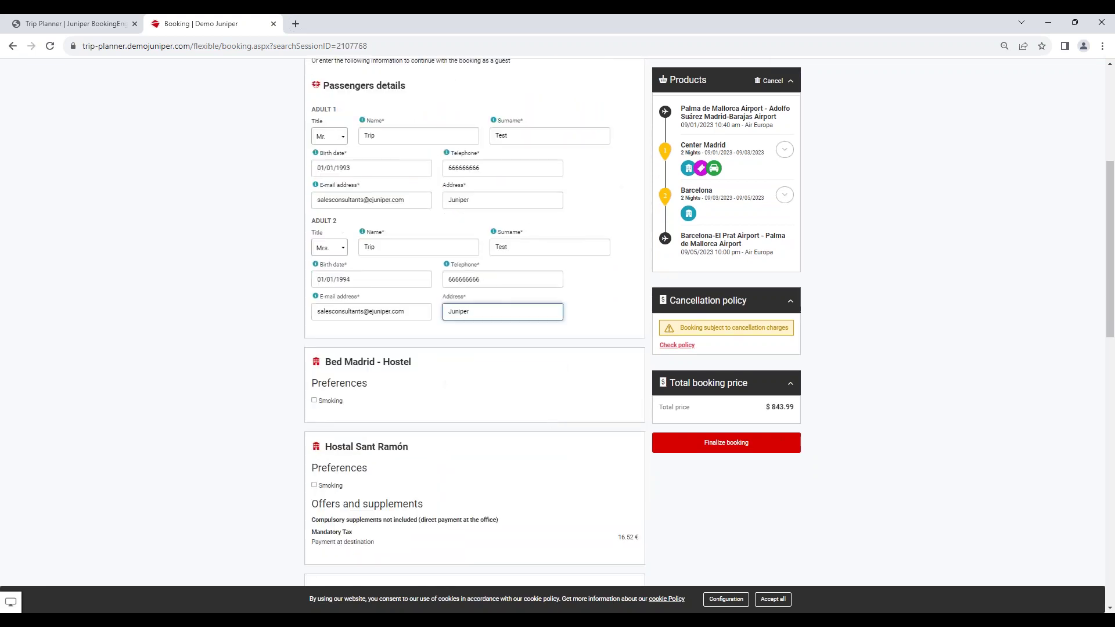
{"action": "scroll", "coordinate": [555, 423], "scroll_direction": "down", "scroll_amount": 1}
{"action": "scroll", "coordinate": [557, 422], "scroll_direction": "down", "scroll_amount": 1}
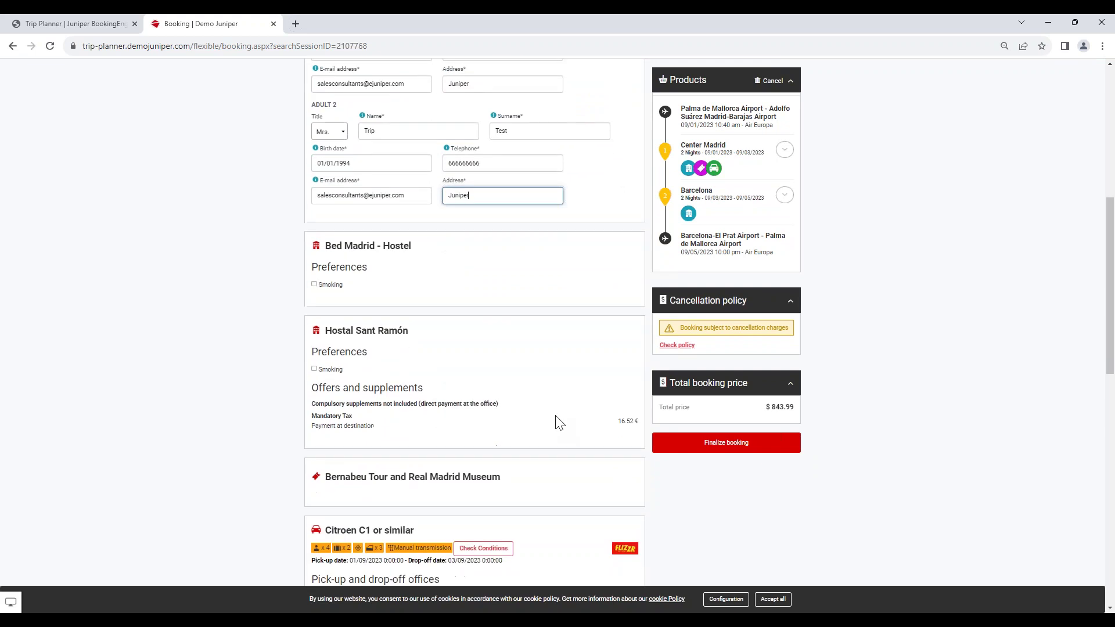
{"action": "scroll", "coordinate": [559, 422], "scroll_direction": "down", "scroll_amount": 1}
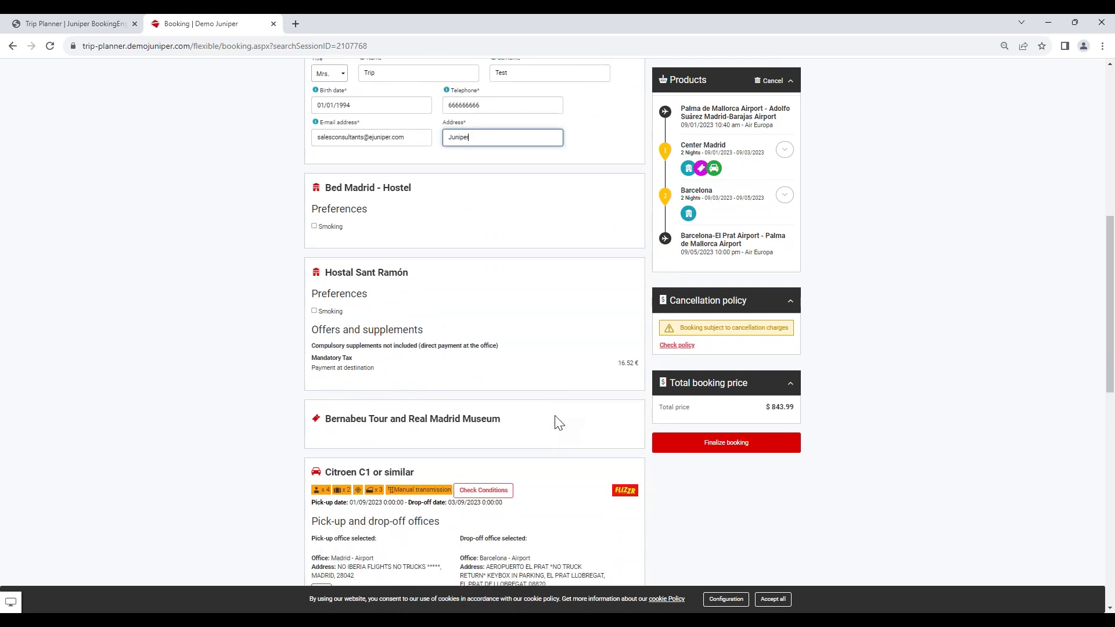
{"action": "scroll", "coordinate": [550, 426], "scroll_direction": "down", "scroll_amount": 2}
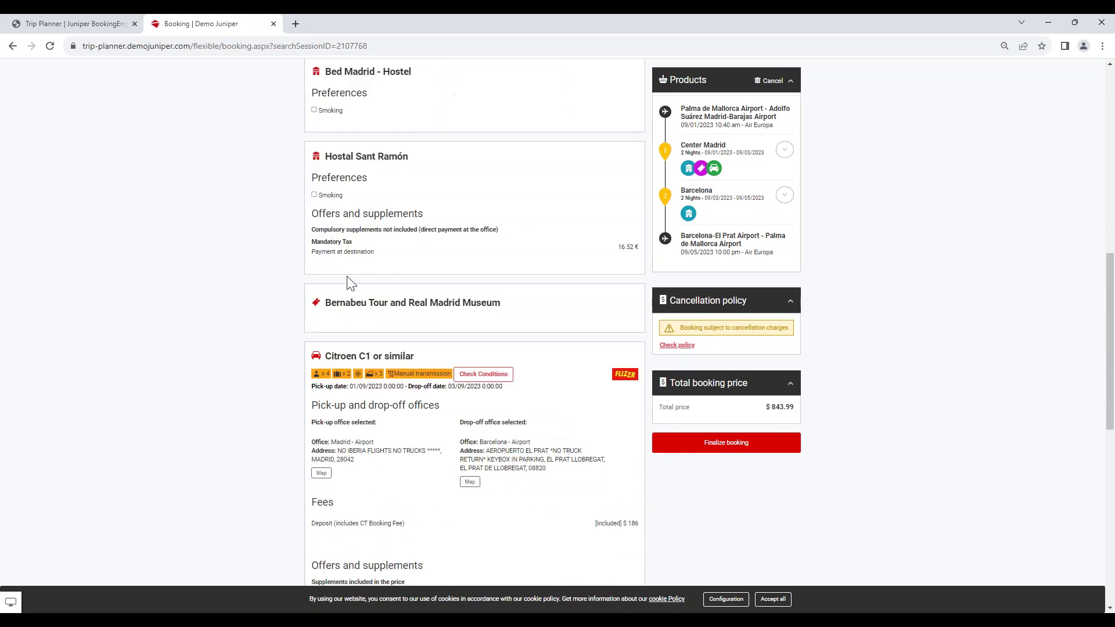
{"action": "scroll", "coordinate": [511, 400], "scroll_direction": "down", "scroll_amount": 3}
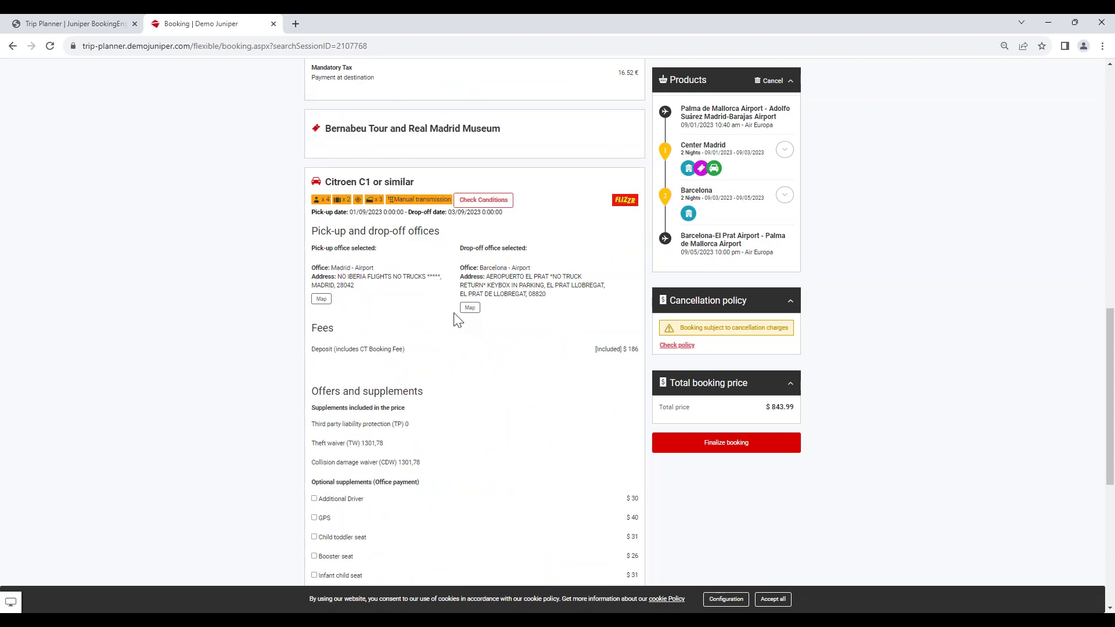
{"action": "scroll", "coordinate": [462, 395], "scroll_direction": "up", "scroll_amount": 8}
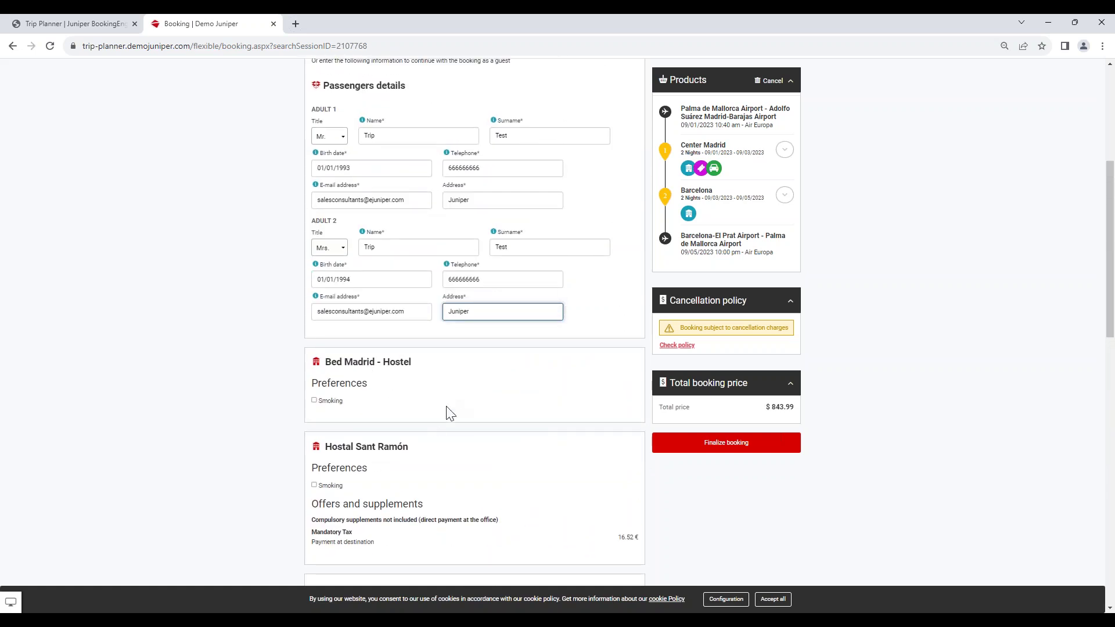
{"action": "scroll", "coordinate": [450, 413], "scroll_direction": "down", "scroll_amount": 1}
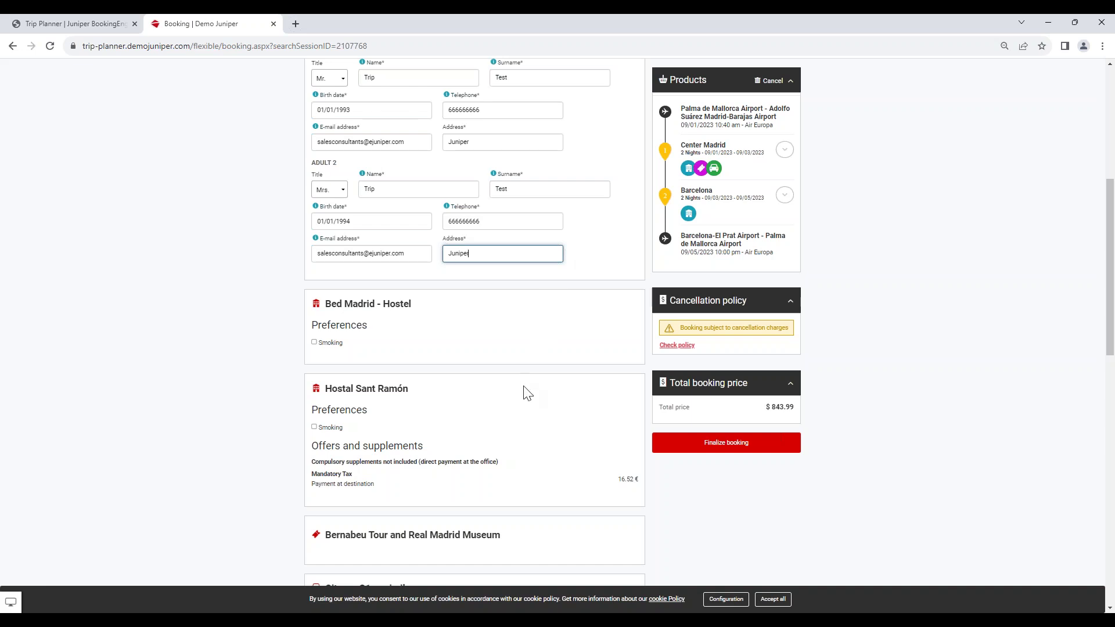
{"action": "scroll", "coordinate": [526, 390], "scroll_direction": "down", "scroll_amount": 2}
{"action": "scroll", "coordinate": [532, 393], "scroll_direction": "down", "scroll_amount": 4}
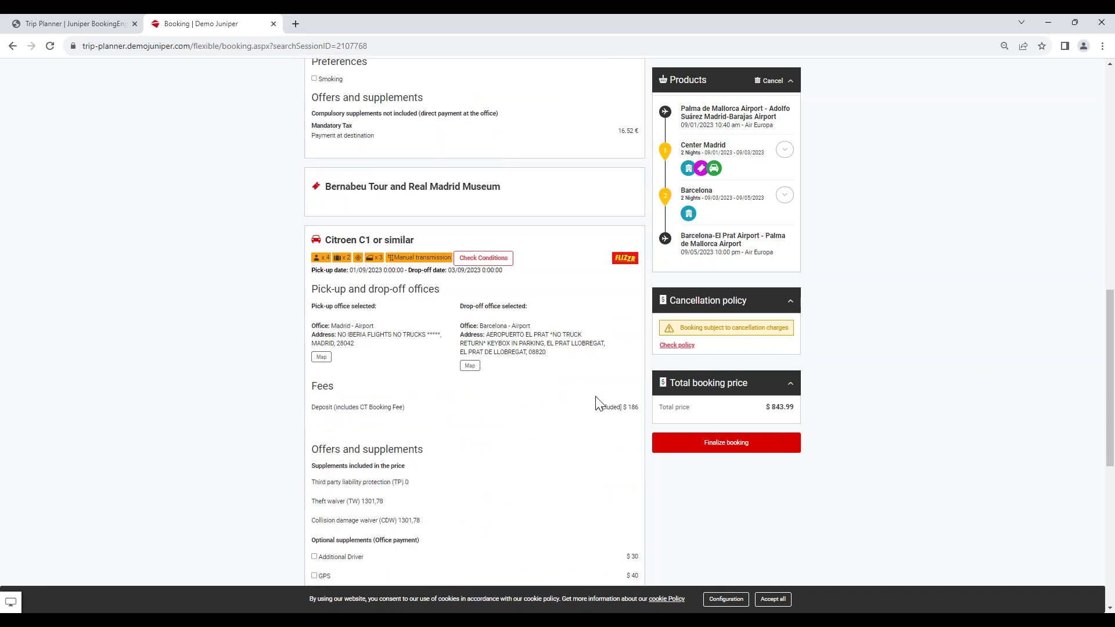
{"action": "scroll", "coordinate": [428, 284], "scroll_direction": "up", "scroll_amount": 5}
{"action": "scroll", "coordinate": [403, 326], "scroll_direction": "down", "scroll_amount": 1}
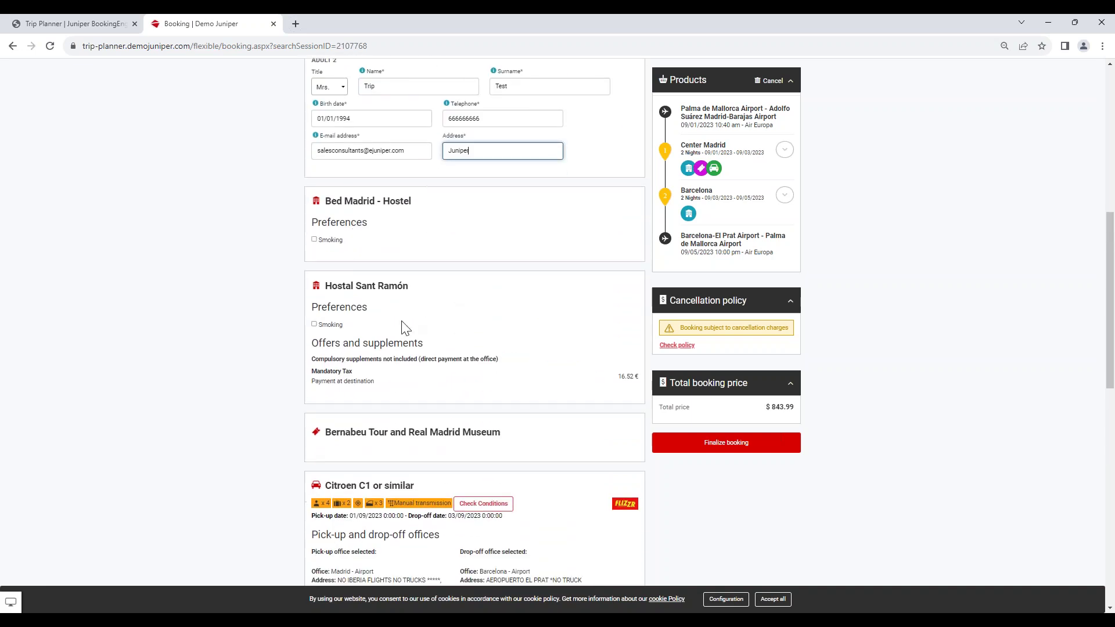
{"action": "scroll", "coordinate": [450, 405], "scroll_direction": "down", "scroll_amount": 9}
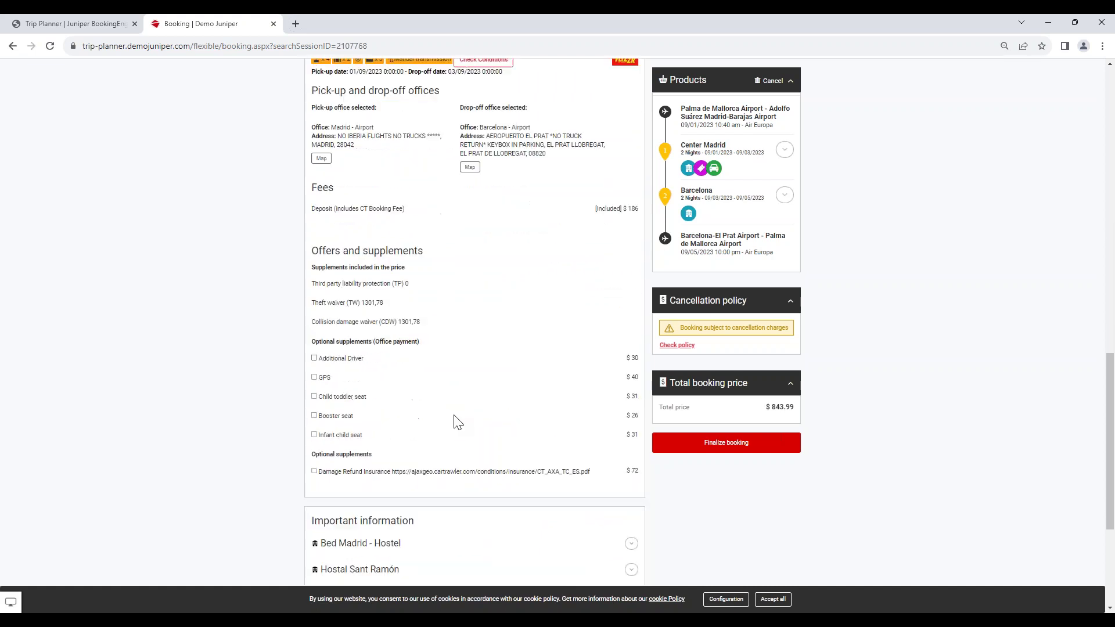
{"action": "scroll", "coordinate": [450, 404], "scroll_direction": "down", "scroll_amount": 3}
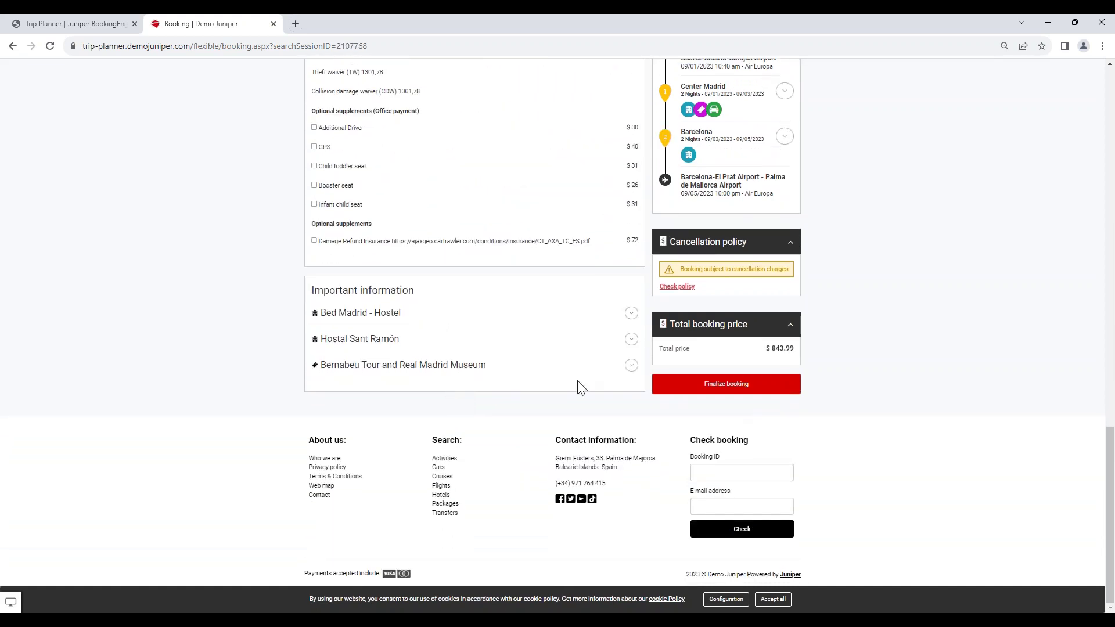
Expand important information for Bed Madrid - Hostel, Hostal Sant Ramón and Bernabeu Tour, then attempt Finalize booking.
{"action": "left_click", "coordinate": [631, 313]}
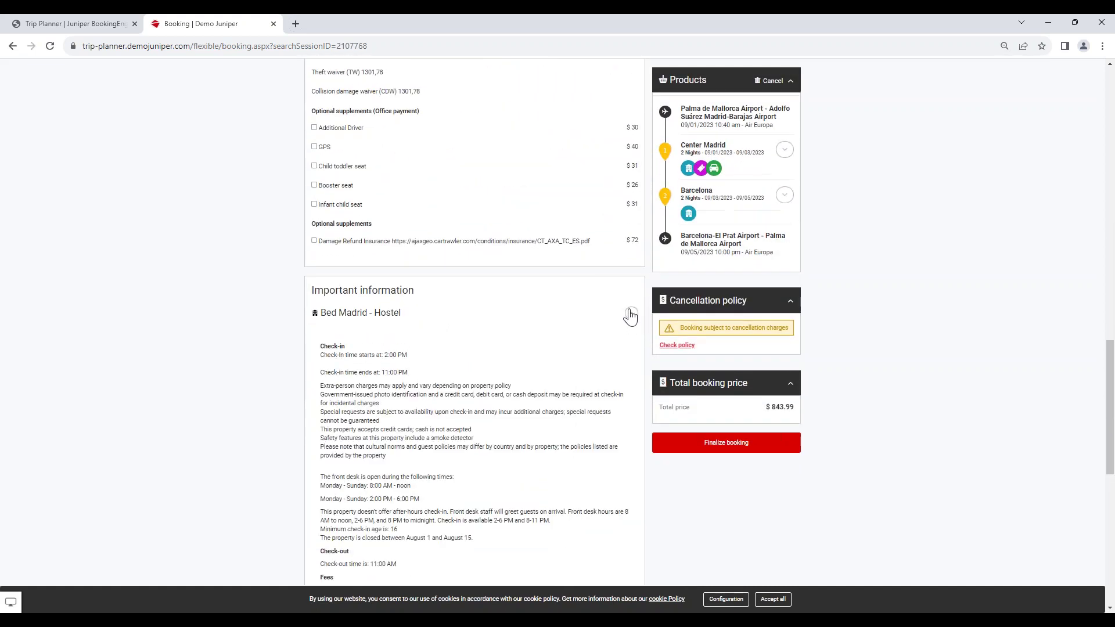
{"action": "scroll", "coordinate": [601, 374], "scroll_direction": "down", "scroll_amount": 4}
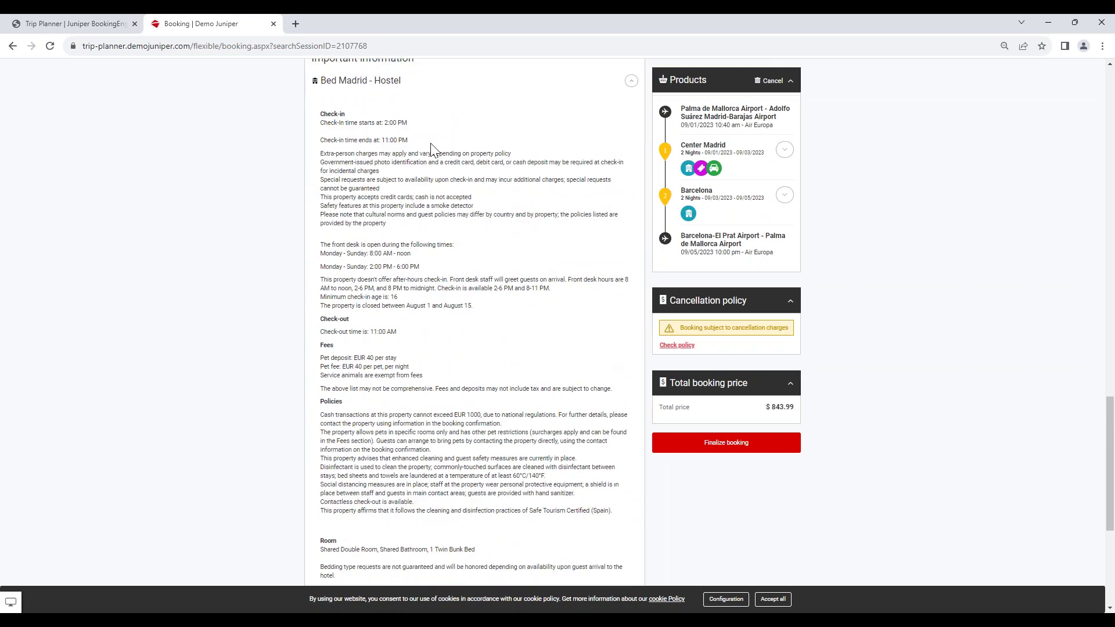
{"action": "scroll", "coordinate": [596, 278], "scroll_direction": "down", "scroll_amount": 3}
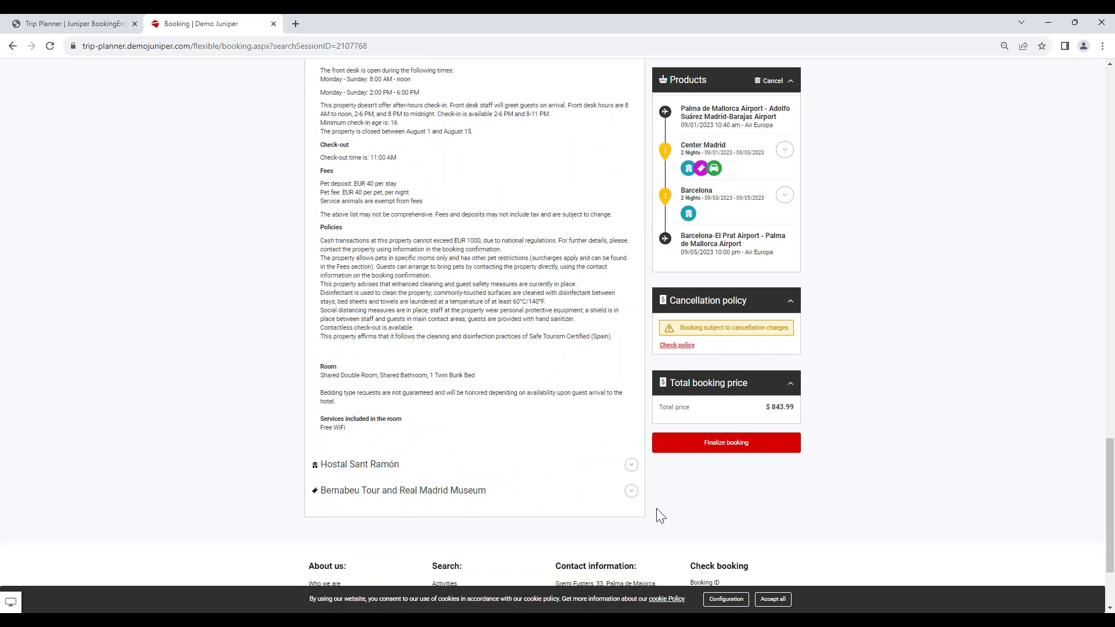
{"action": "left_click", "coordinate": [631, 466]}
{"action": "scroll", "coordinate": [631, 476], "scroll_direction": "down", "scroll_amount": 9}
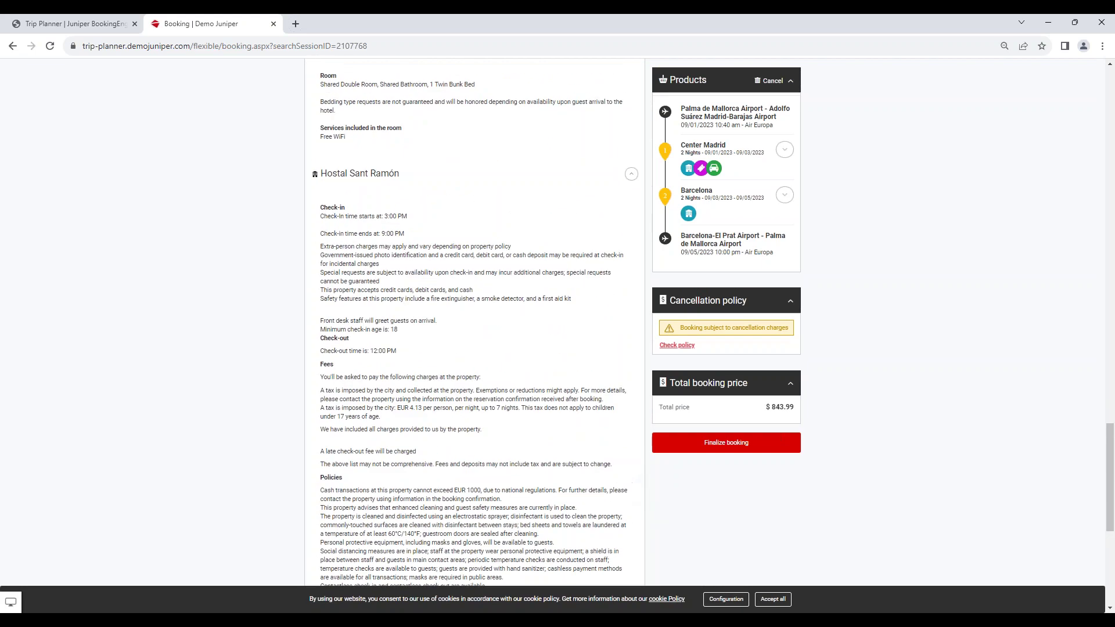
{"action": "left_click", "coordinate": [632, 443]}
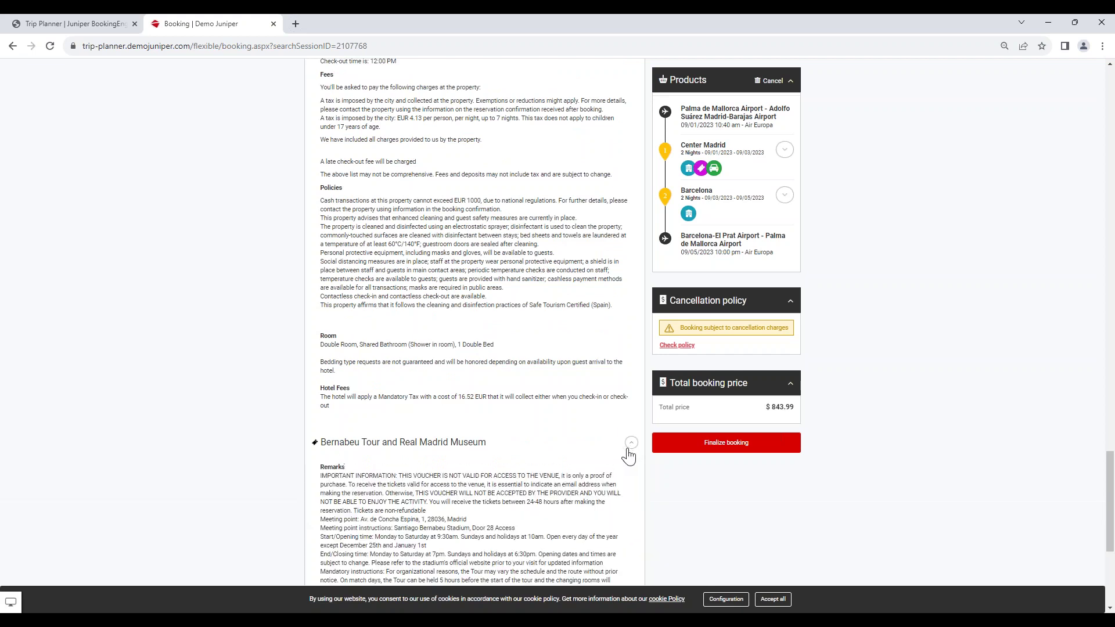
{"action": "scroll", "coordinate": [565, 502], "scroll_direction": "down", "scroll_amount": 2}
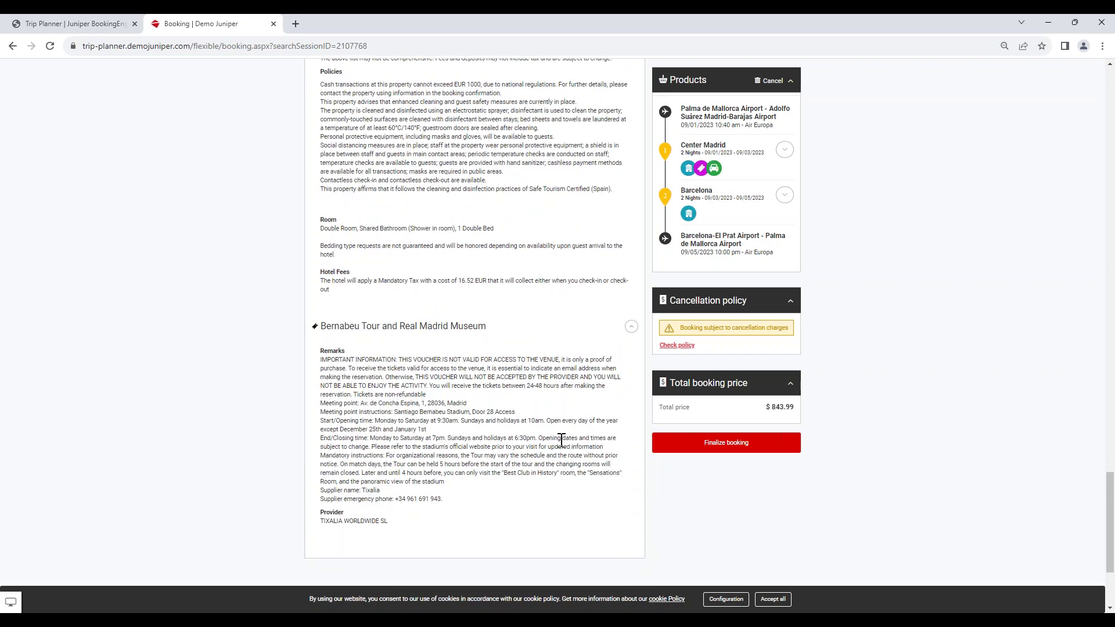
{"action": "scroll", "coordinate": [559, 433], "scroll_direction": "up", "scroll_amount": 3}
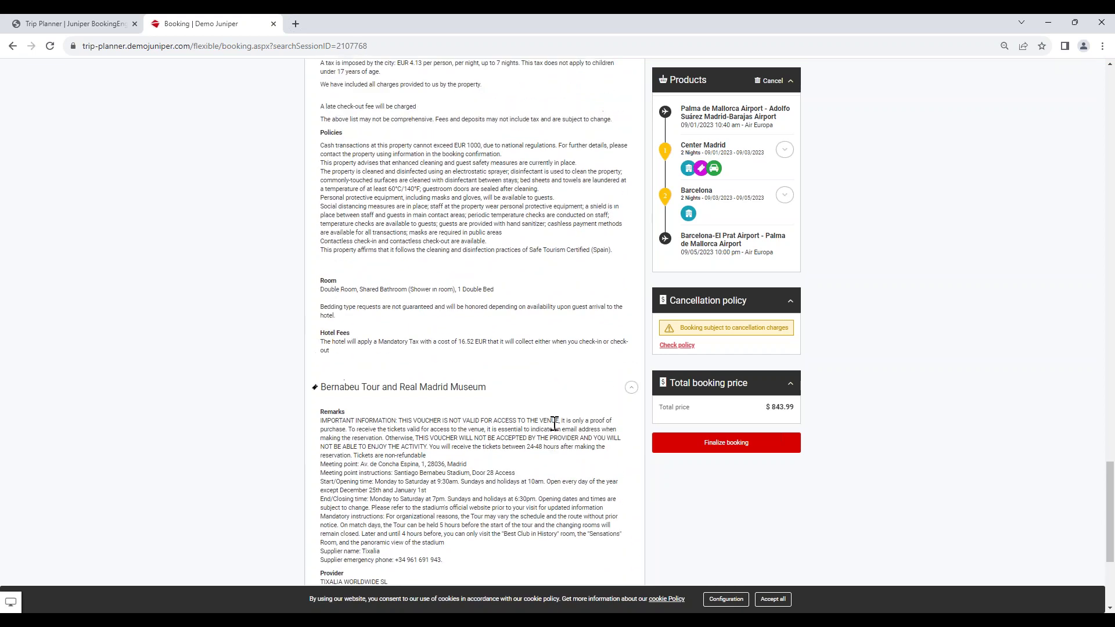
{"action": "scroll", "coordinate": [555, 423], "scroll_direction": "up", "scroll_amount": 10}
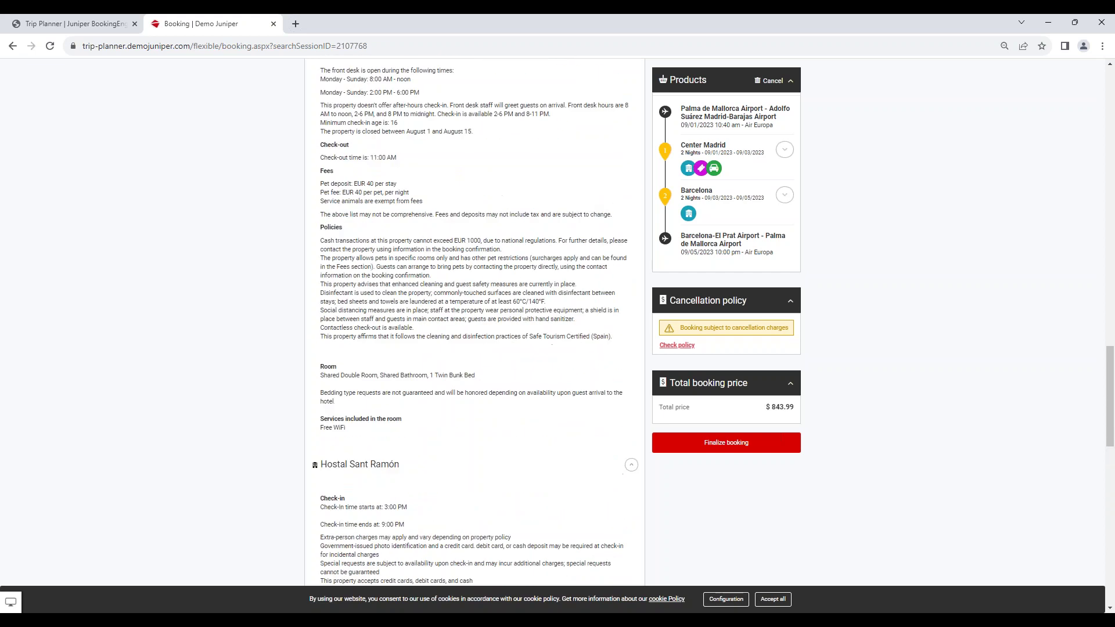
{"action": "scroll", "coordinate": [557, 426], "scroll_direction": "up", "scroll_amount": 3}
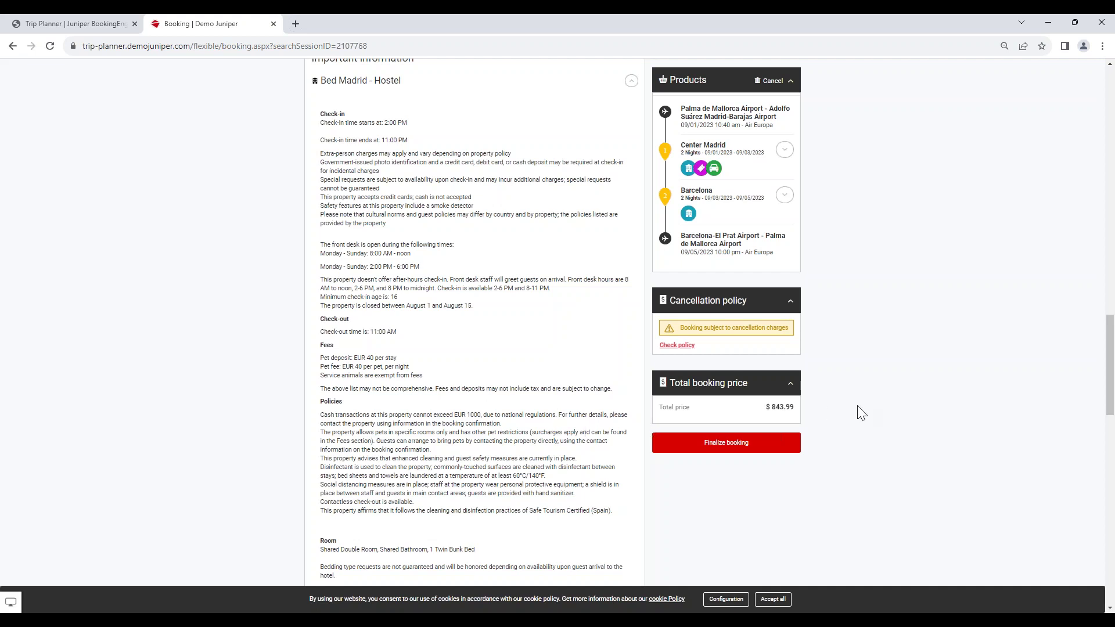
{"action": "scroll", "coordinate": [792, 378], "scroll_direction": "down", "scroll_amount": 3}
{"action": "left_click", "coordinate": [750, 449]}
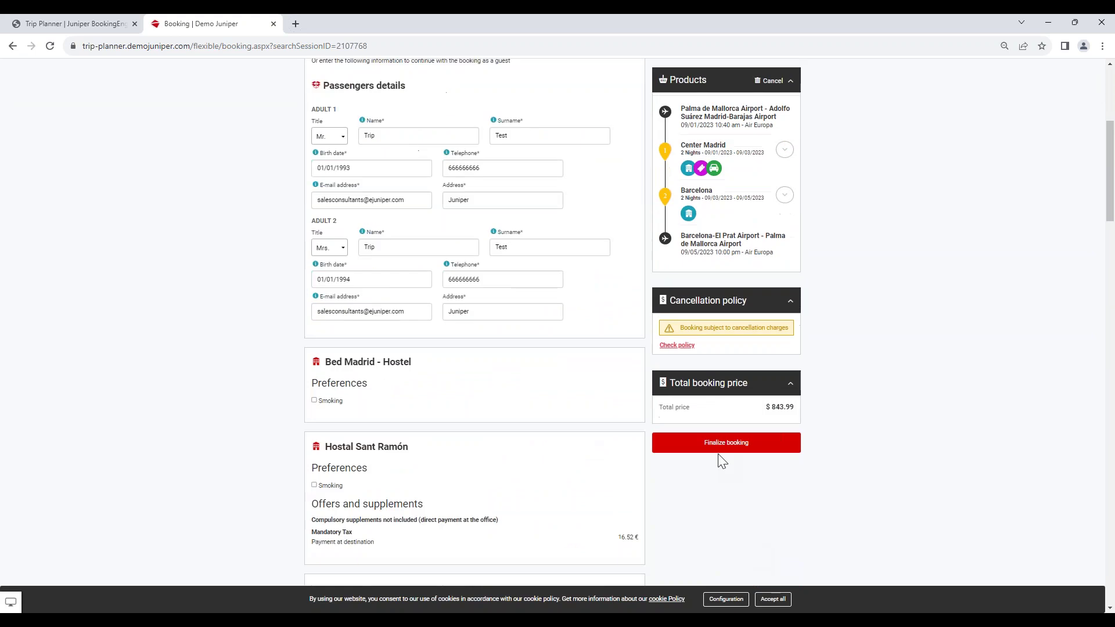
Submit the passenger details with Finalize booking to reach the Confirm your booking page.
{"action": "left_click", "coordinate": [718, 448]}
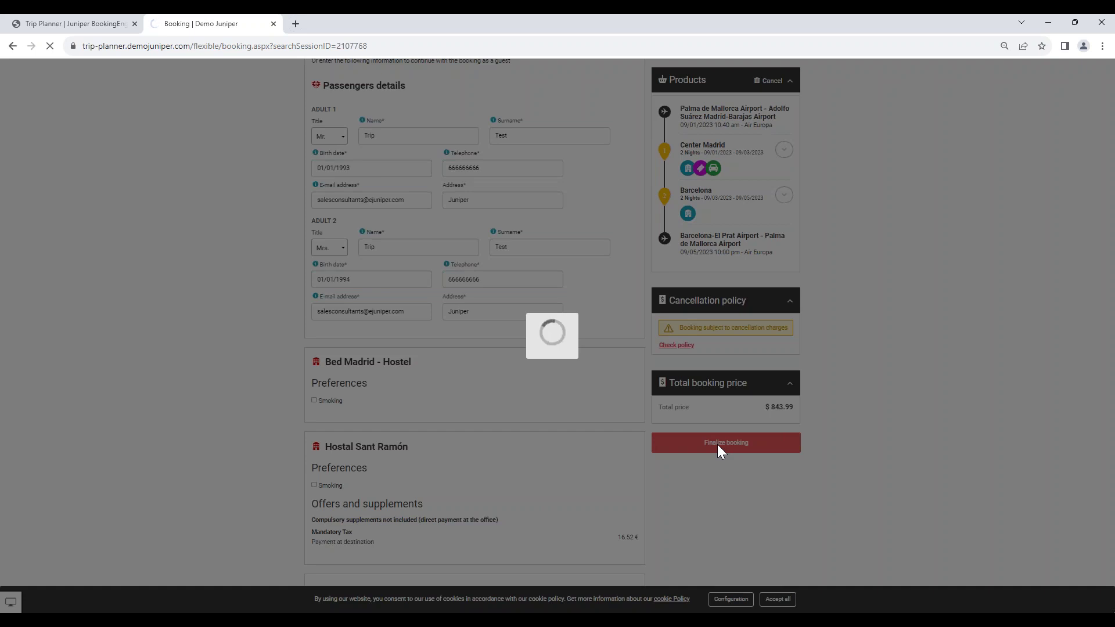
{"action": "mouse_move", "coordinate": [763, 621]}
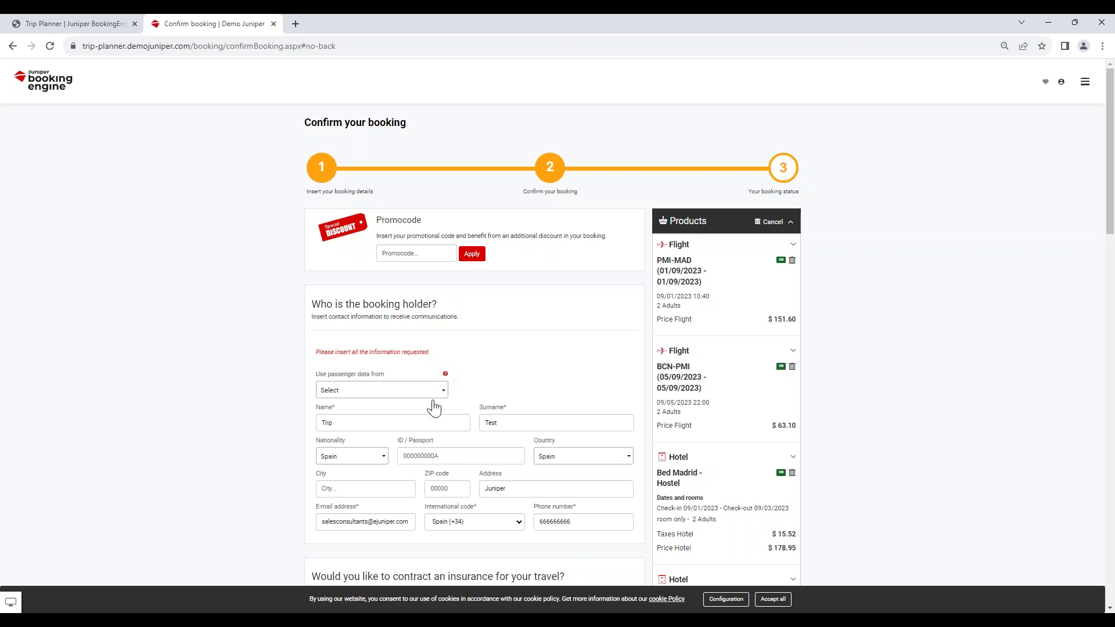
Copy a passenger's data into the booking holder and scroll down to the payment section.
{"action": "scroll", "coordinate": [436, 383], "scroll_direction": "down", "scroll_amount": 1}
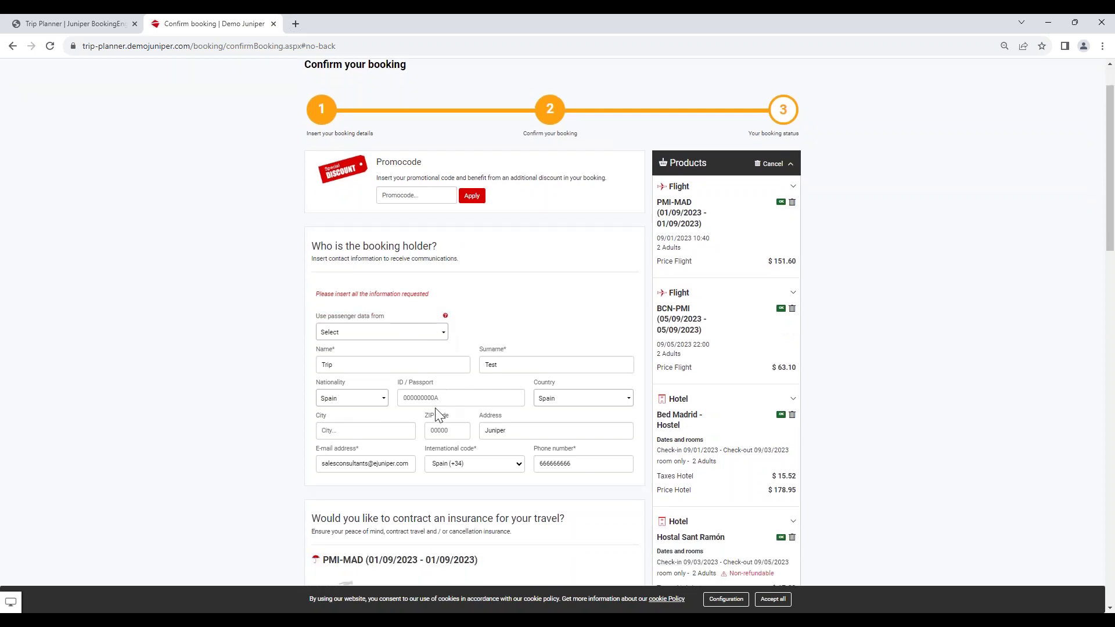
{"action": "left_click", "coordinate": [395, 332]}
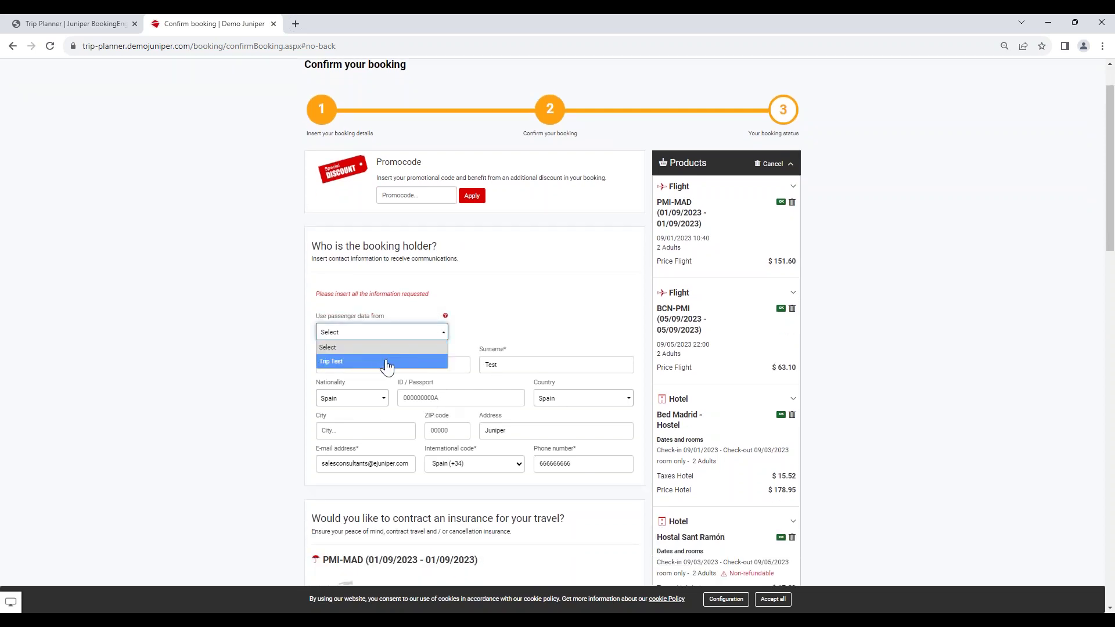
{"action": "left_click", "coordinate": [387, 363]}
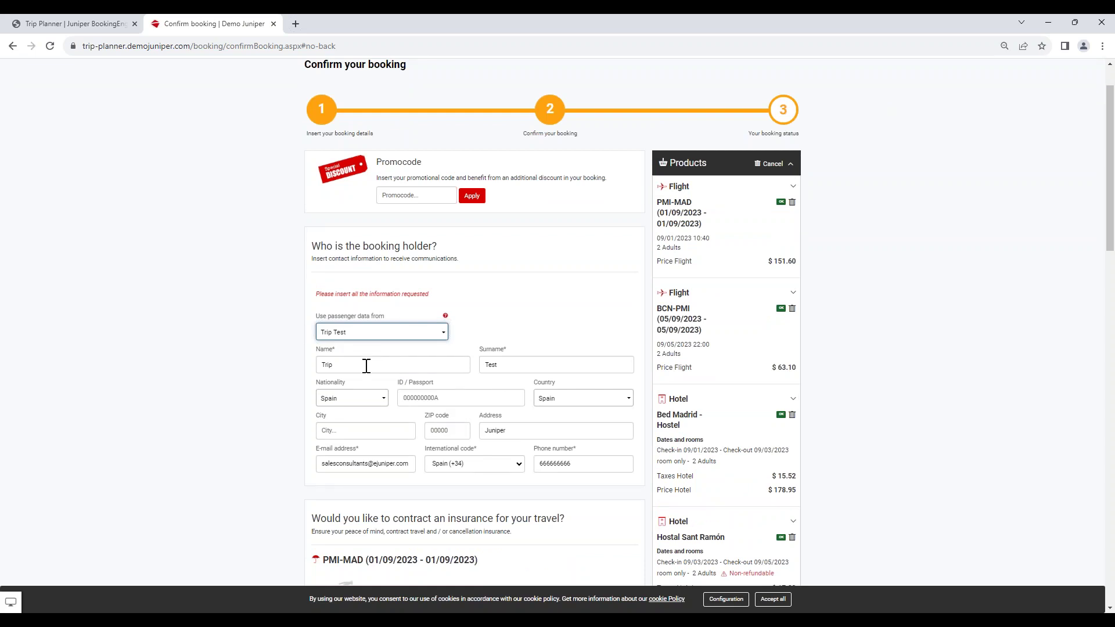
{"action": "scroll", "coordinate": [366, 365], "scroll_direction": "down", "scroll_amount": 3}
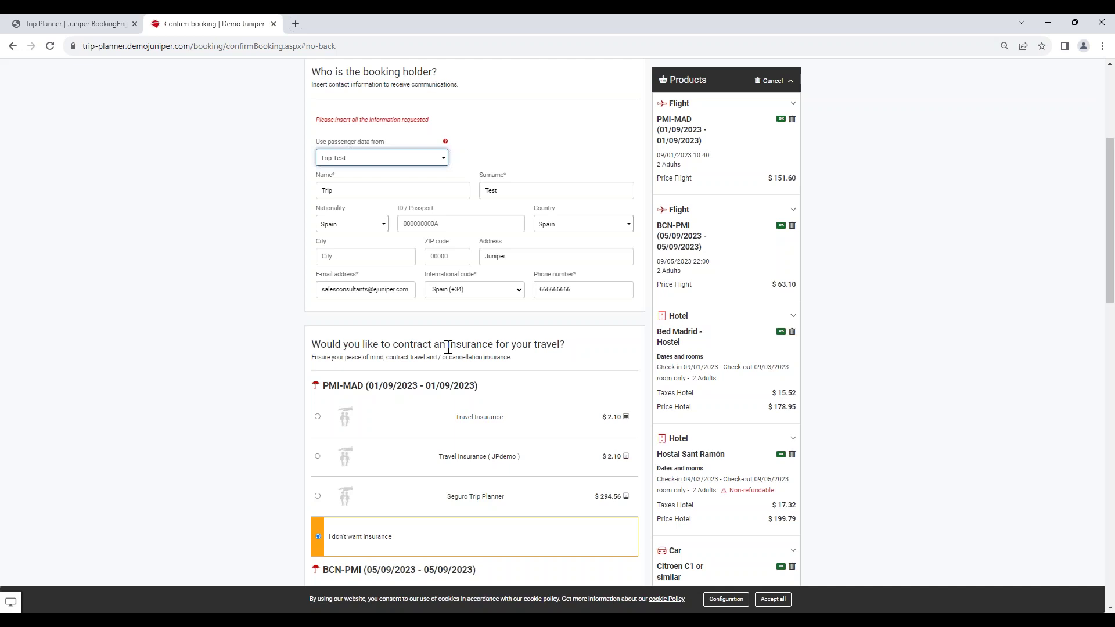
{"action": "scroll", "coordinate": [488, 348], "scroll_direction": "down", "scroll_amount": 1}
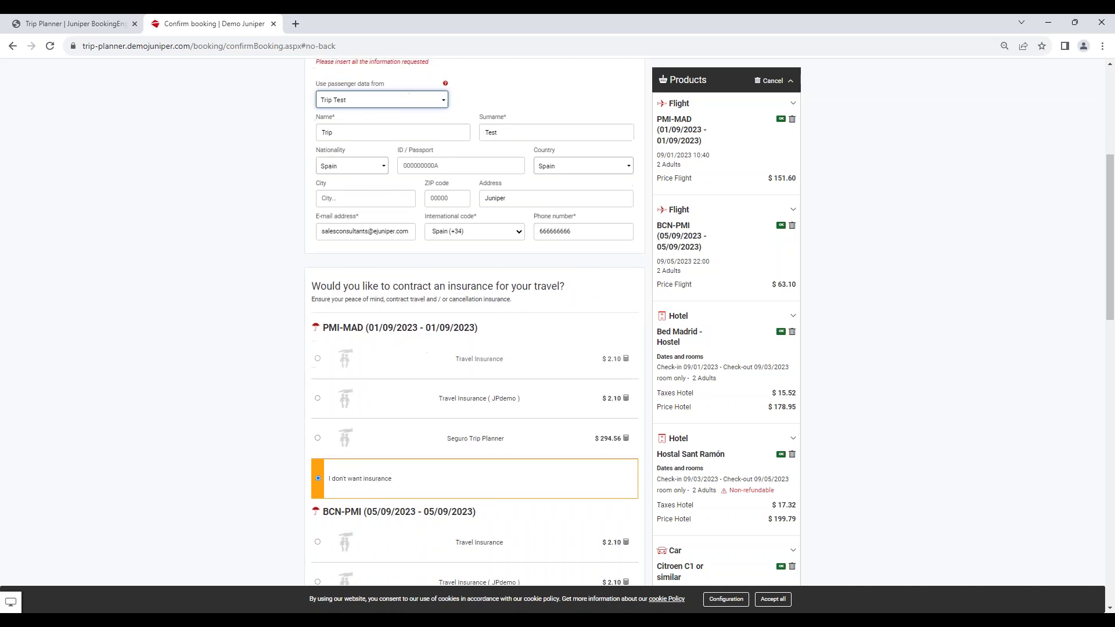
{"action": "scroll", "coordinate": [491, 316], "scroll_direction": "down", "scroll_amount": 1}
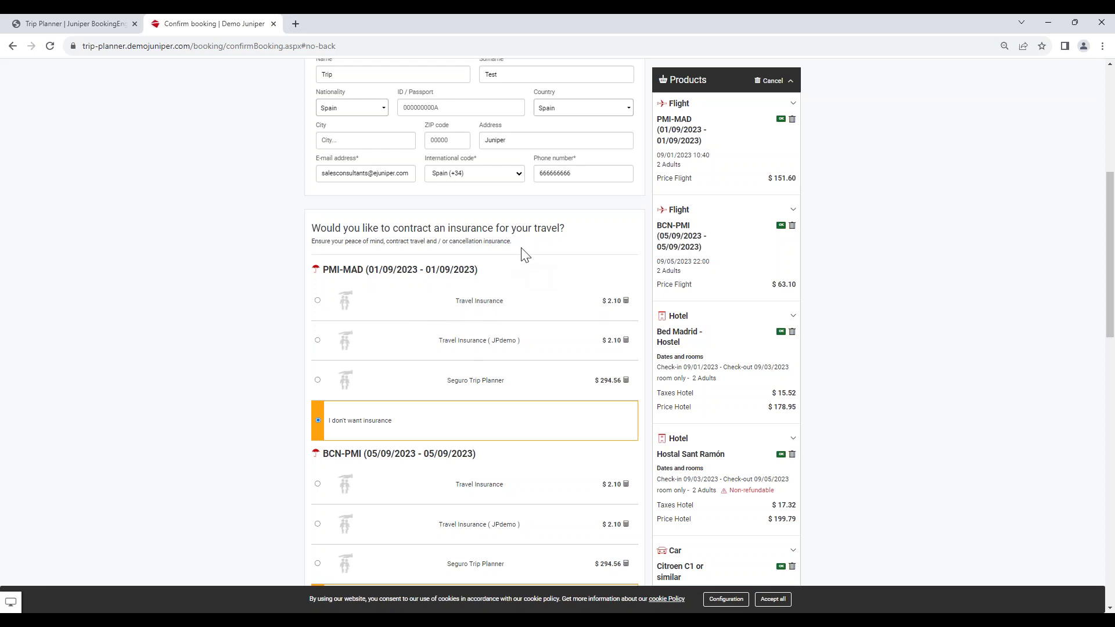
{"action": "scroll", "coordinate": [522, 241], "scroll_direction": "down", "scroll_amount": 2}
{"action": "scroll", "coordinate": [464, 273], "scroll_direction": "down", "scroll_amount": 2}
{"action": "scroll", "coordinate": [464, 296], "scroll_direction": "down", "scroll_amount": 9}
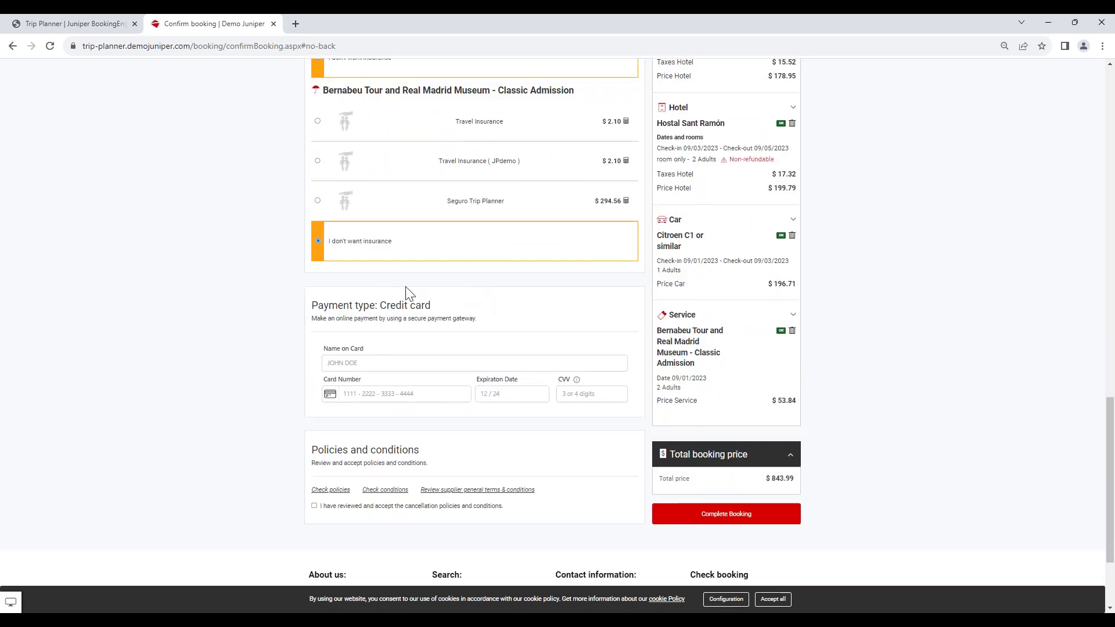
Fill in the cardholder name, card number, expiry date 12/24 and the CVV code.
{"action": "left_click", "coordinate": [389, 368]}
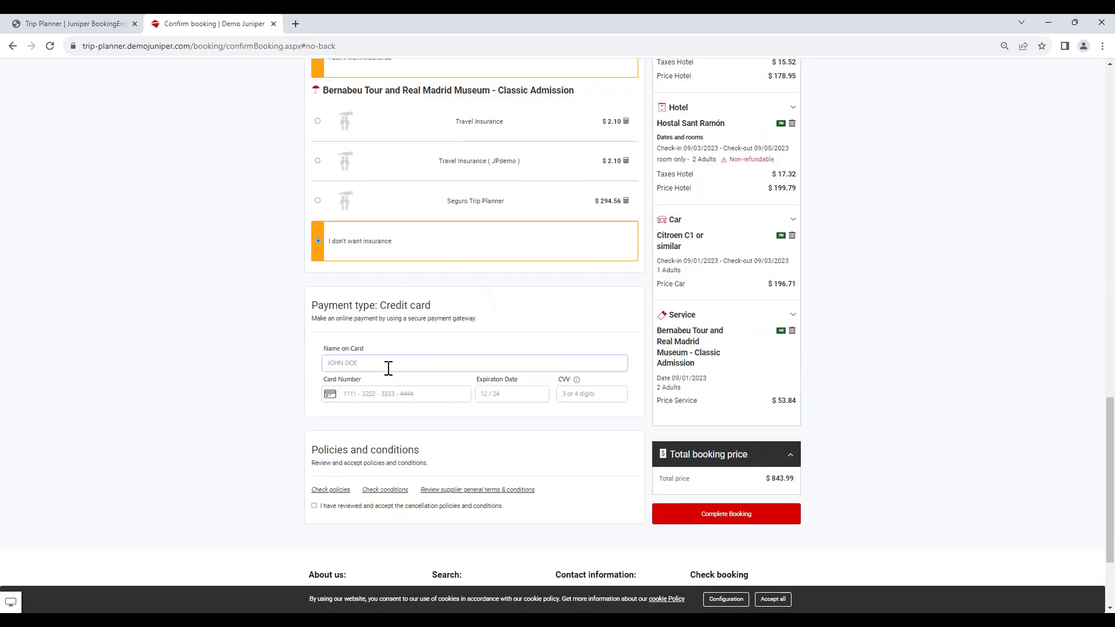
{"action": "type", "text": "JUNIPER JUNIPER"}
{"action": "key", "text": "Tab"}
{"action": "type", "text": "4"}
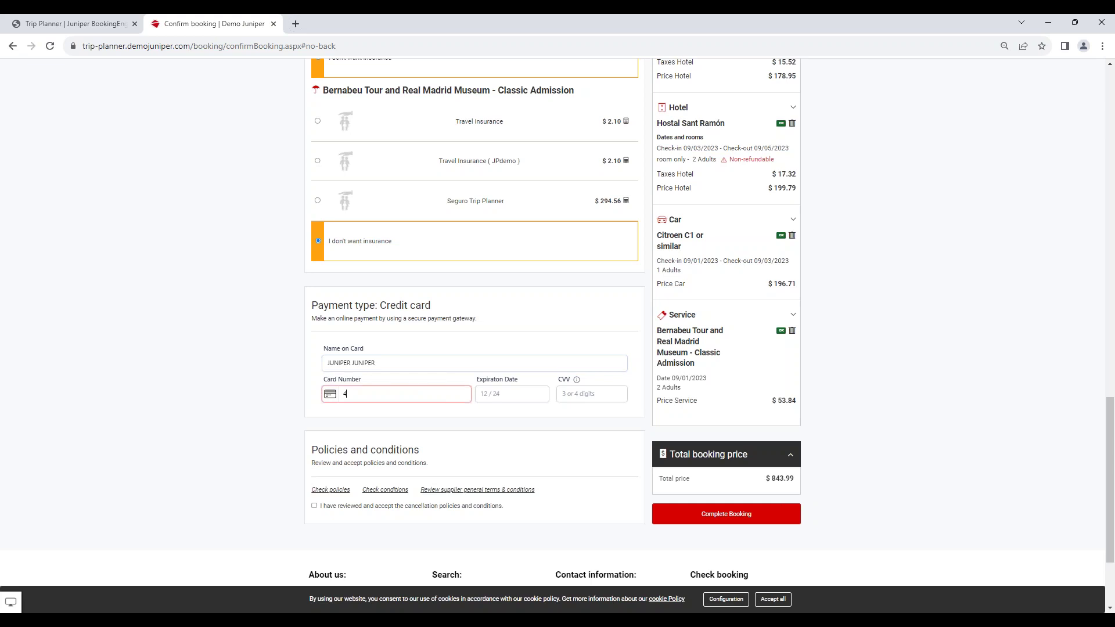
{"action": "type", "text": "111 - 1111 - 1111 - 1111"}
{"action": "left_click", "coordinate": [518, 397]}
{"action": "type", "text": "12"}
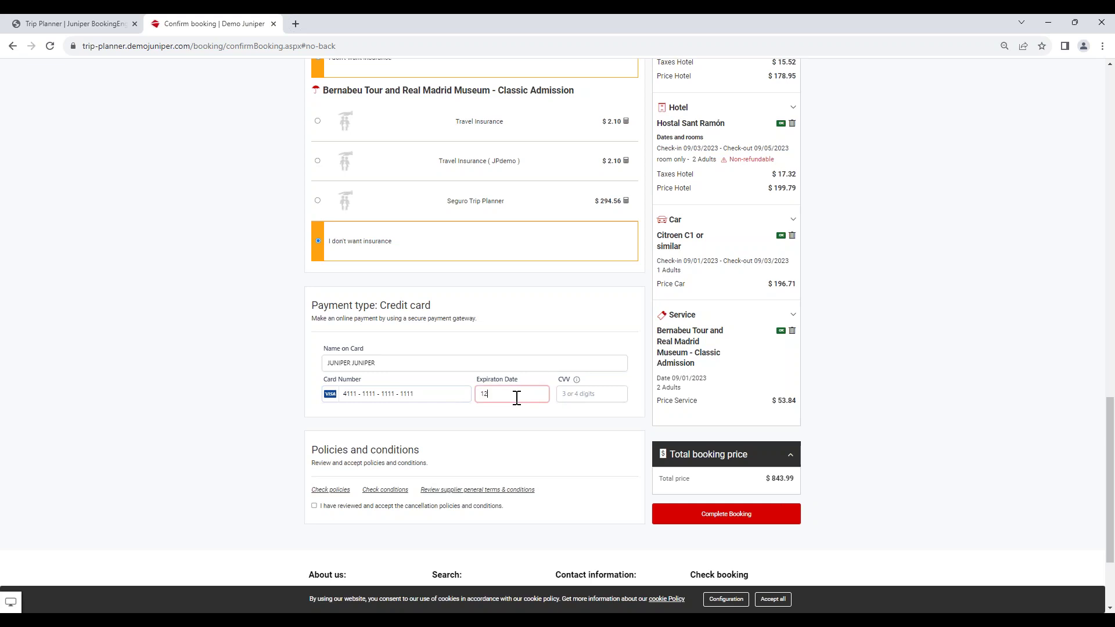
{"action": "type", "text": " / 24"}
{"action": "left_click", "coordinate": [566, 394]}
{"action": "type", "text": "123"}
{"action": "scroll", "coordinate": [369, 485], "scroll_direction": "down", "scroll_amount": 1}
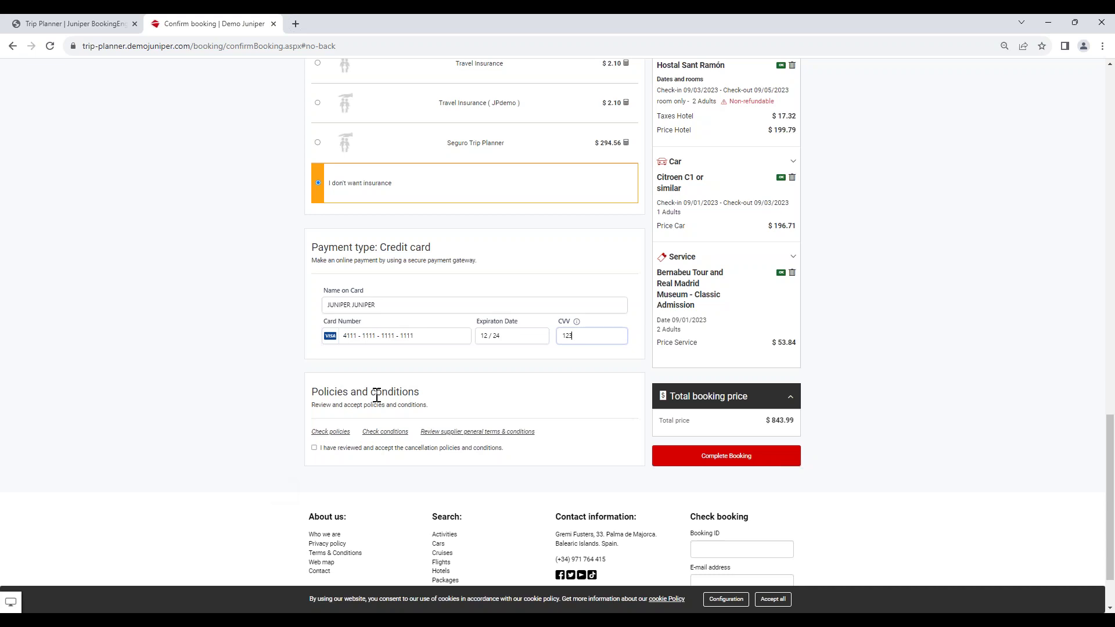
Read the products' cancellation policies, close the modal, and tick the acceptance checkbox.
{"action": "left_click", "coordinate": [337, 432]}
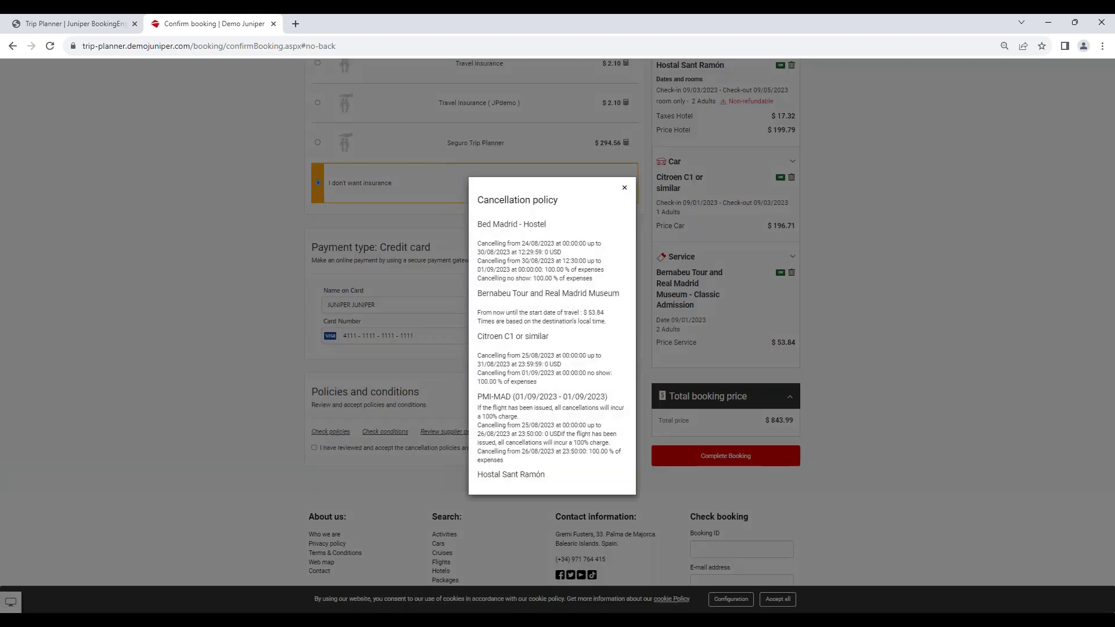
{"action": "scroll", "coordinate": [591, 294], "scroll_direction": "down", "scroll_amount": 2}
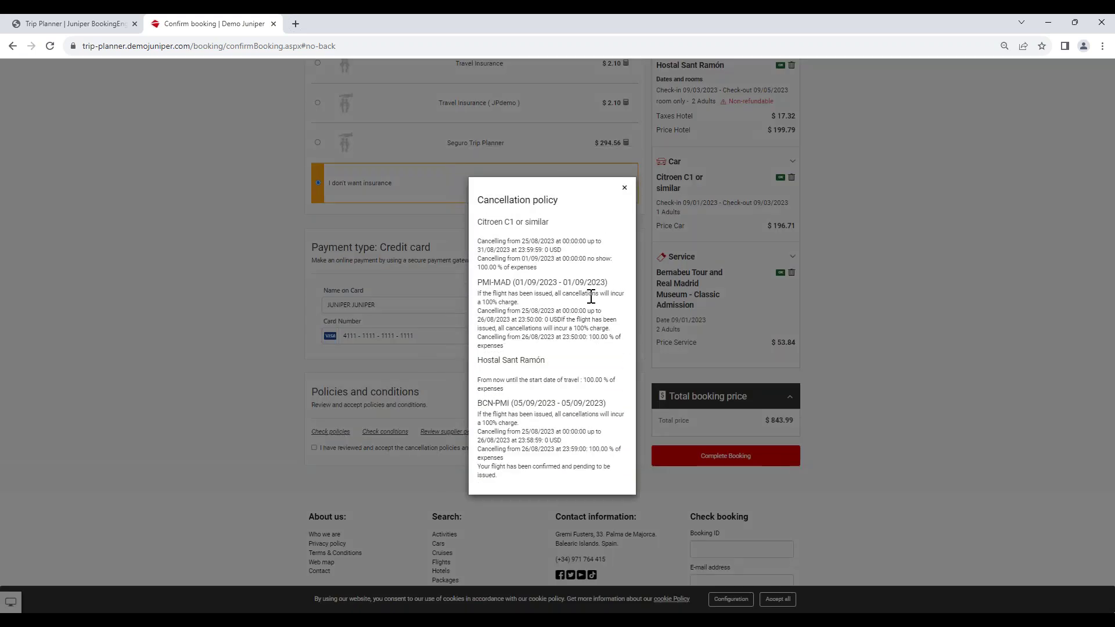
{"action": "left_click", "coordinate": [624, 187]}
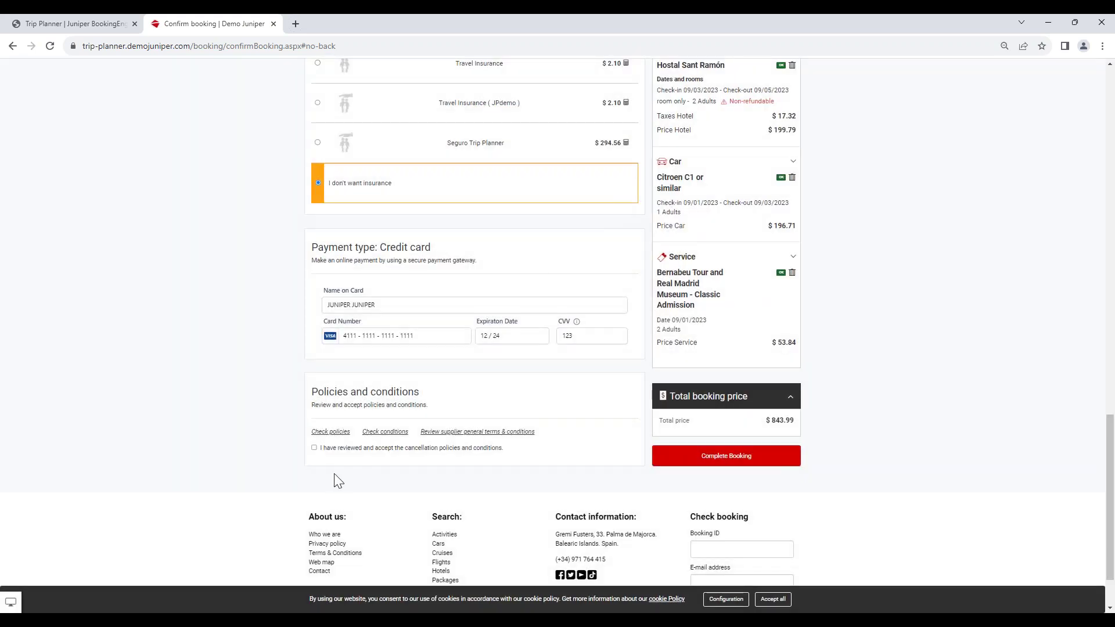
{"action": "left_click", "coordinate": [314, 448]}
Complete the booking and view the status page reporting cancellation after a payment error.
{"action": "left_click", "coordinate": [738, 468]}
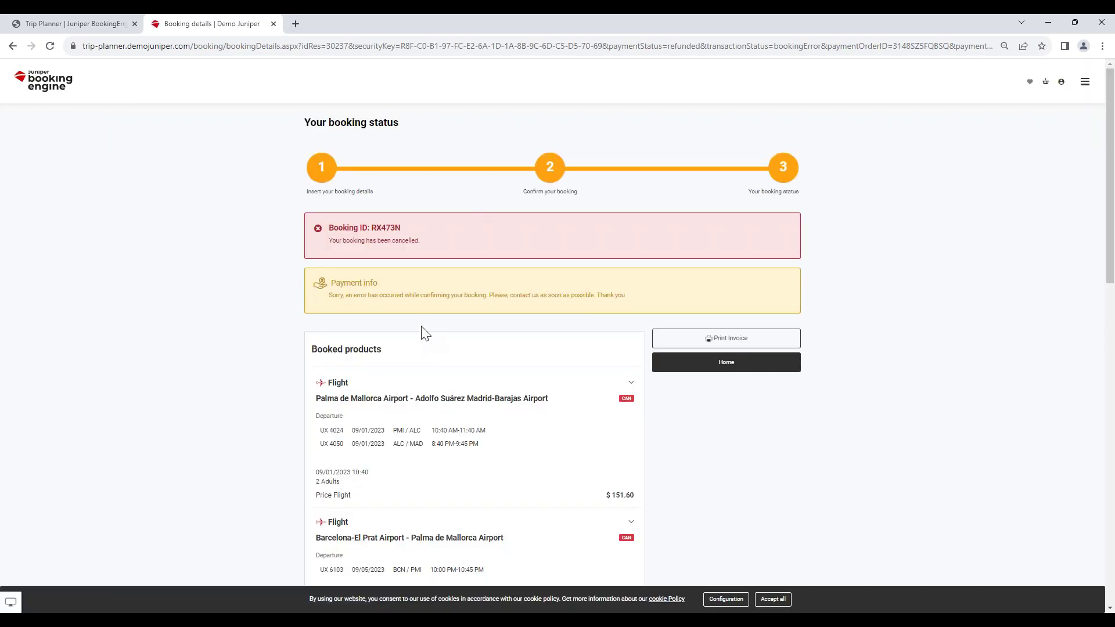
{"action": "scroll", "coordinate": [625, 326], "scroll_direction": "down", "scroll_amount": 1}
{"action": "scroll", "coordinate": [657, 390], "scroll_direction": "up", "scroll_amount": 1}
Return to the intranet tab and open BOOKINGS > Booking List.
{"action": "left_click", "coordinate": [64, 24]}
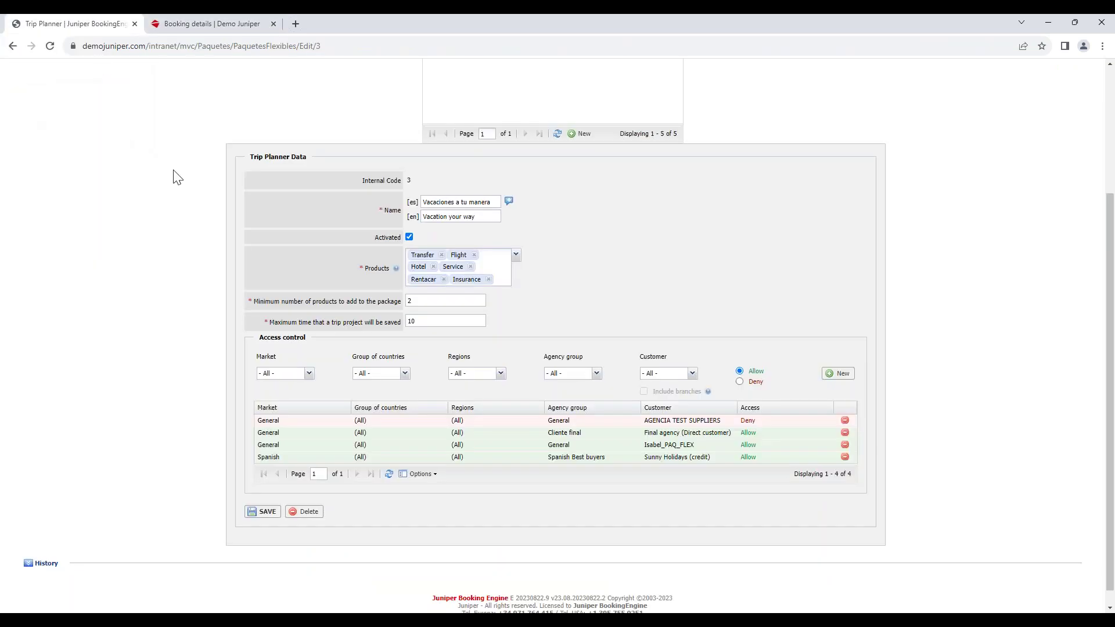
{"action": "scroll", "coordinate": [149, 260], "scroll_direction": "up", "scroll_amount": 3}
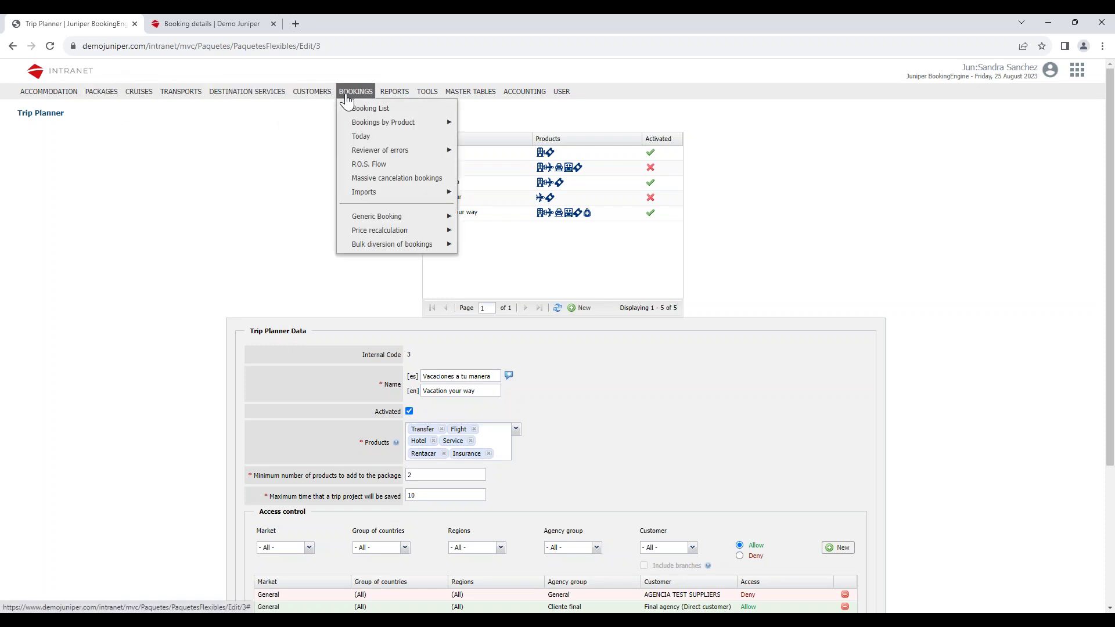
{"action": "left_click", "coordinate": [352, 110]}
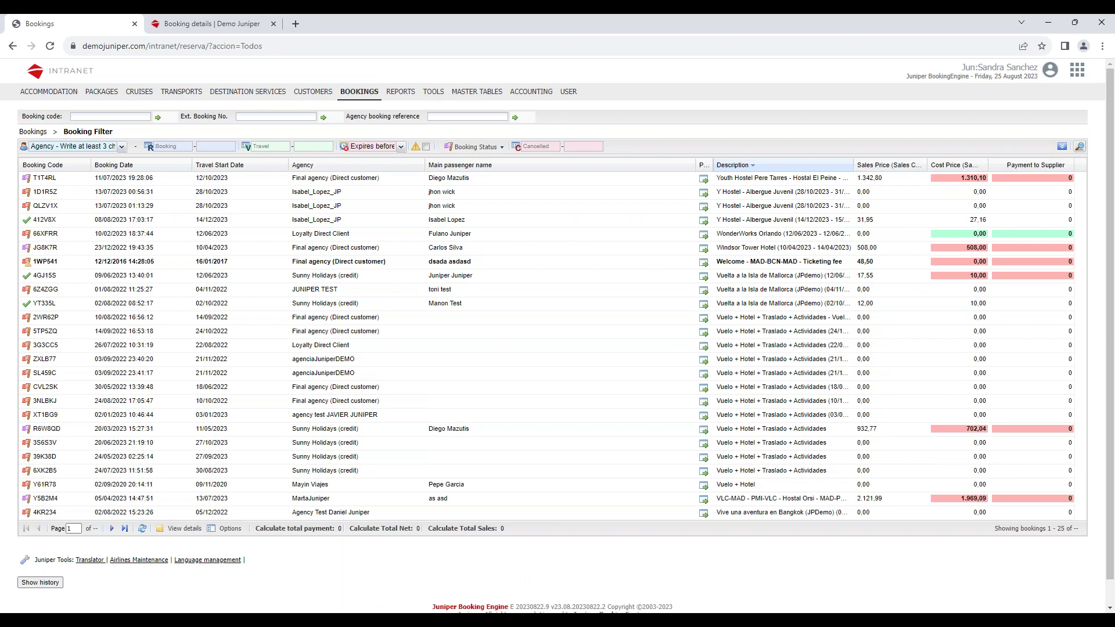
Search the Intranet bookings by the new trip booking's code.
{"action": "left_click", "coordinate": [126, 115]}
{"action": "type", "text": "1DJ21G"}
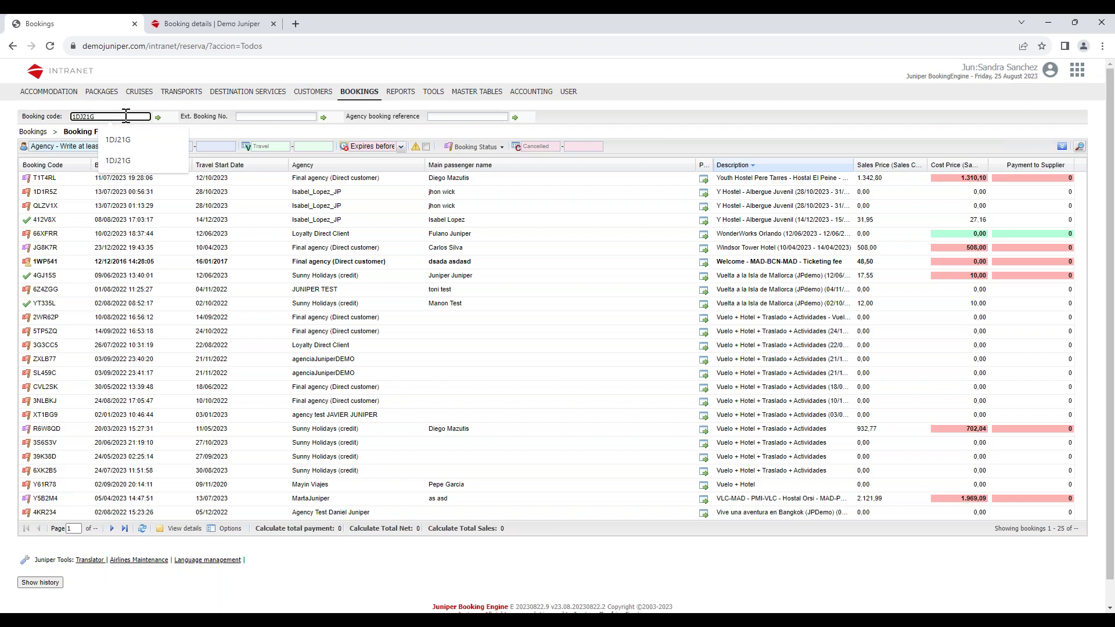
{"action": "key", "text": "Return"}
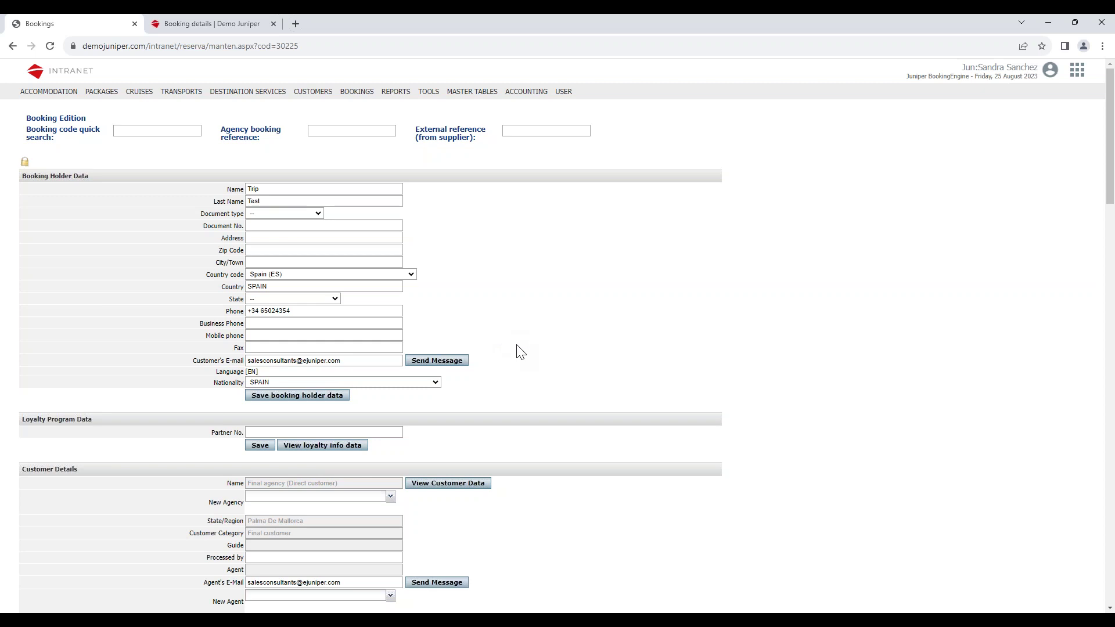
{"action": "scroll", "coordinate": [519, 350], "scroll_direction": "down", "scroll_amount": 5}
{"action": "scroll", "coordinate": [519, 354], "scroll_direction": "down", "scroll_amount": 15}
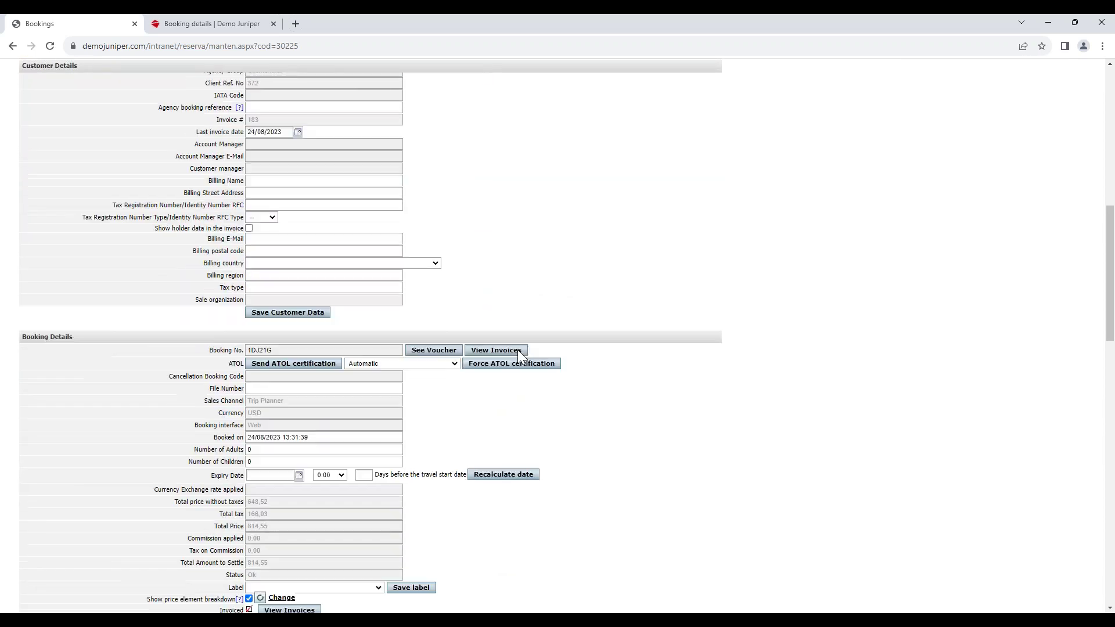
{"action": "scroll", "coordinate": [523, 360], "scroll_direction": "down", "scroll_amount": 7}
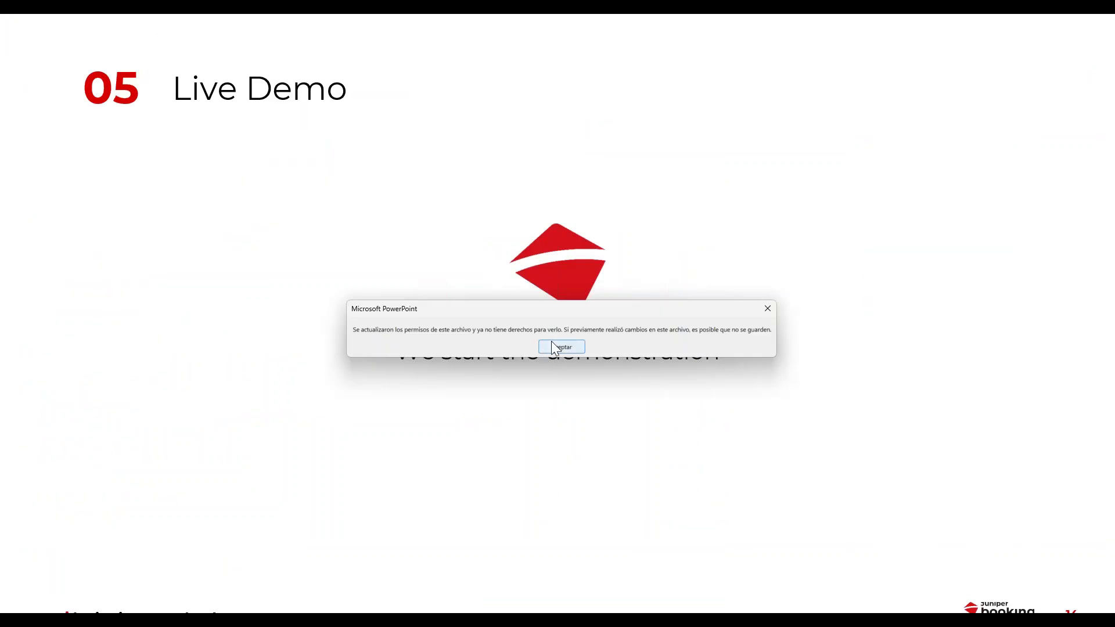
Dismiss the Live Demo dialog and advance two slides to '06 Conclusion of webinar'.
{"action": "left_click", "coordinate": [554, 343]}
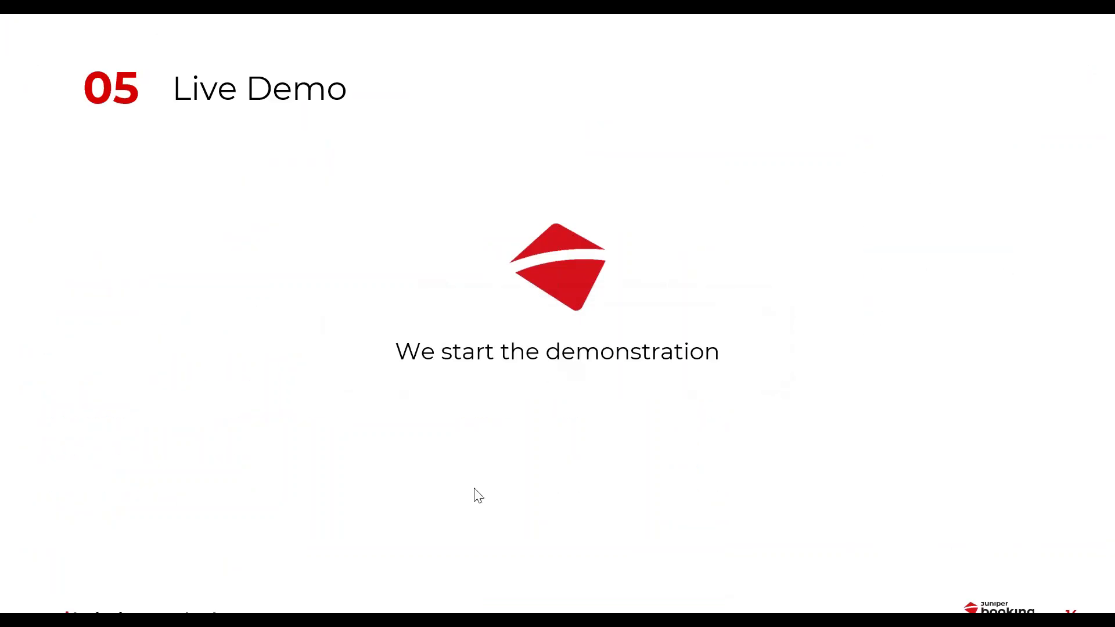
{"action": "key", "text": "Right"}
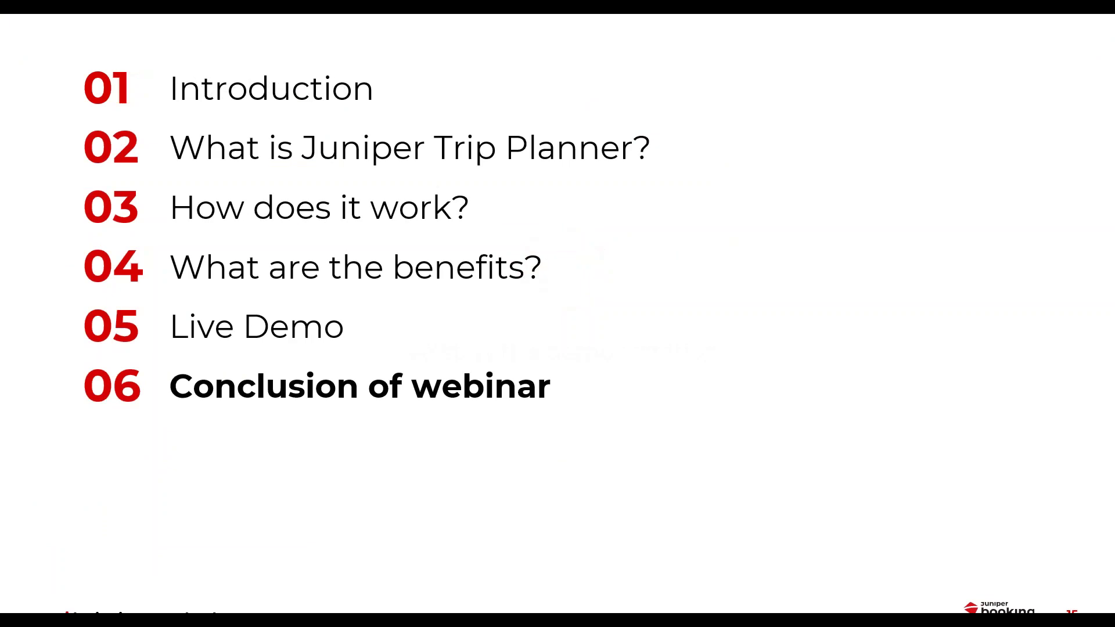
{"action": "key", "text": "Right"}
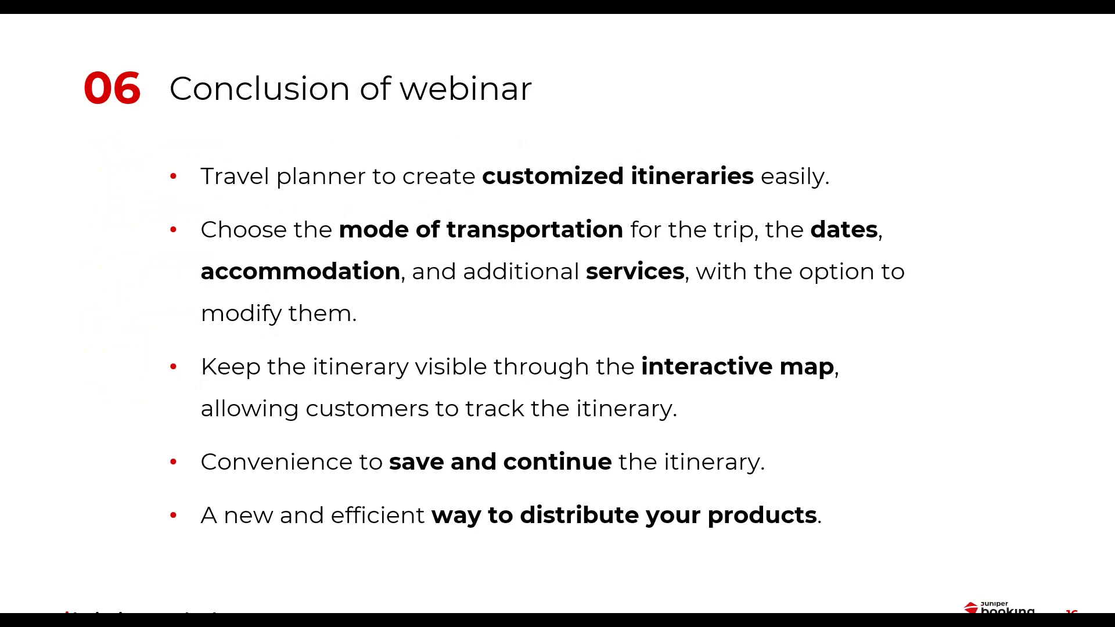